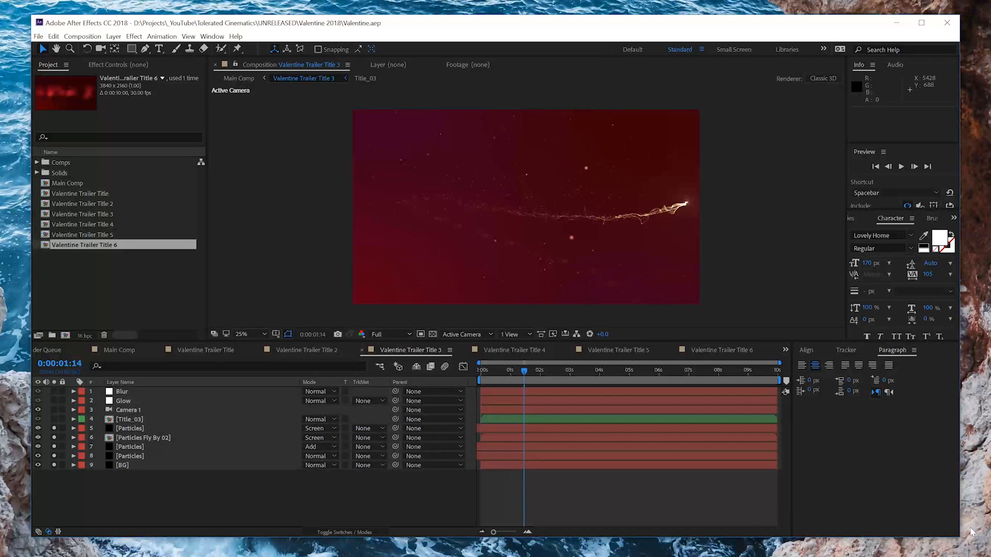
- Scrub through Main Comp, open its nested Valentine Trailer Title composition and fit the whole frame in the viewer
{"action": "left_click", "coordinate": [120, 351]}
{"action": "left_click", "coordinate": [485, 369]}
{"action": "left_click", "coordinate": [559, 372]}
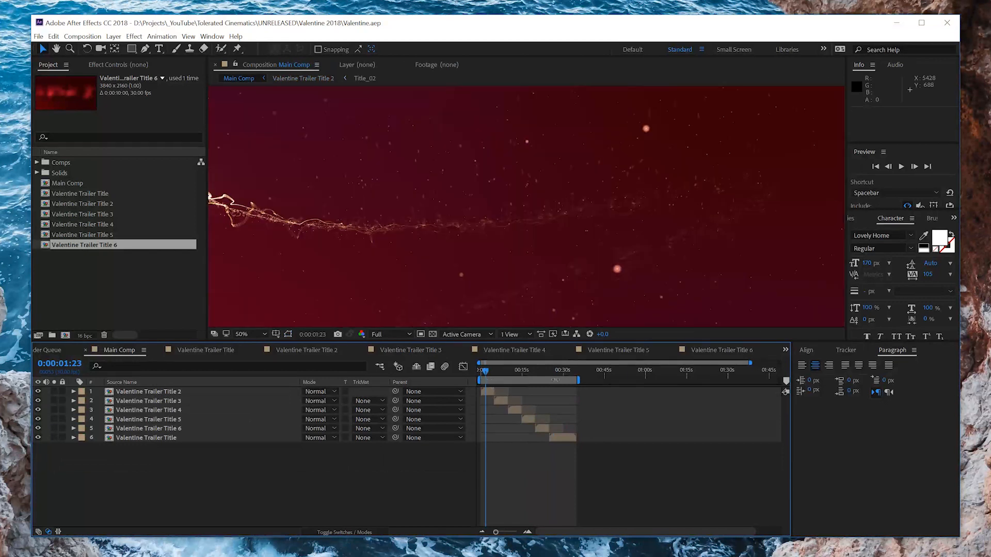
{"action": "double_click", "coordinate": [564, 437]}
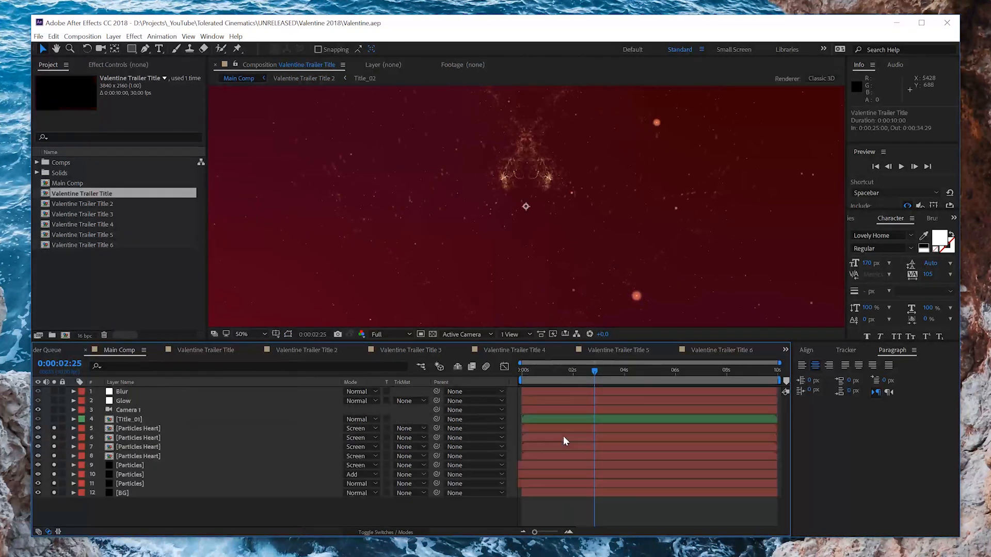
{"action": "left_click", "coordinate": [252, 333]}
{"action": "left_click", "coordinate": [259, 350]}
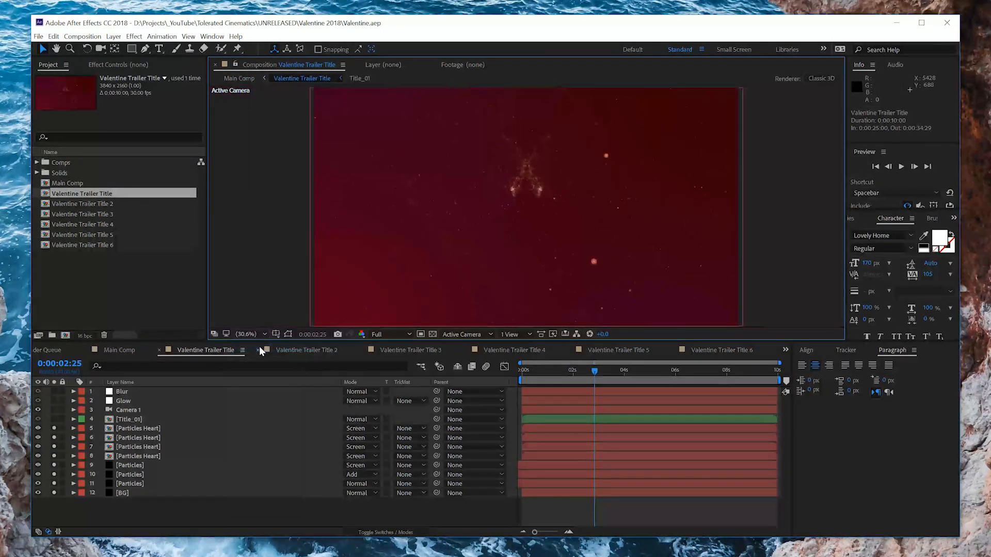
- Turn off solo on all soloed layers in Valentine Trailer Title and preview the heart animation around 0:00:01:01
{"action": "left_click_drag", "start_coordinate": [55, 427], "coordinate": [53, 493]}
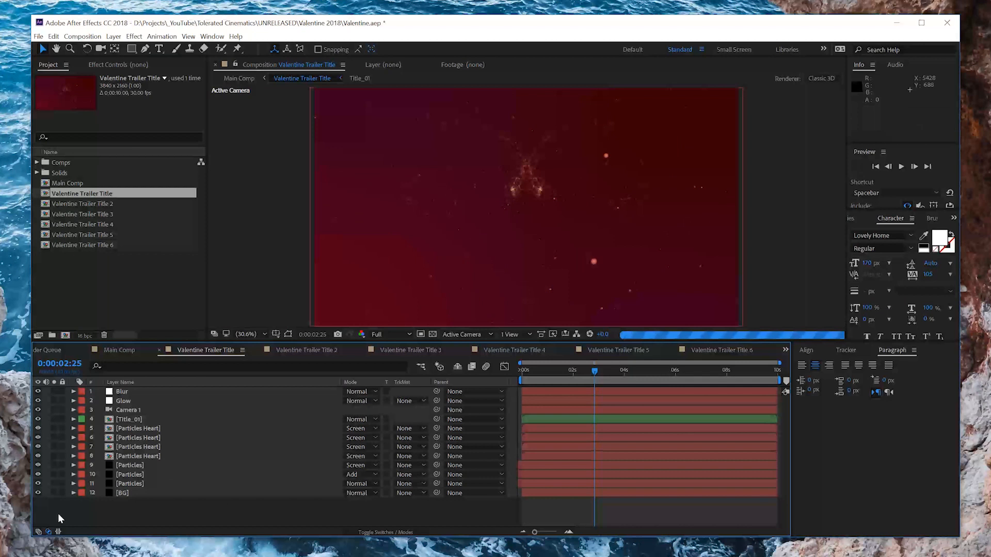
{"action": "key", "text": "space"}
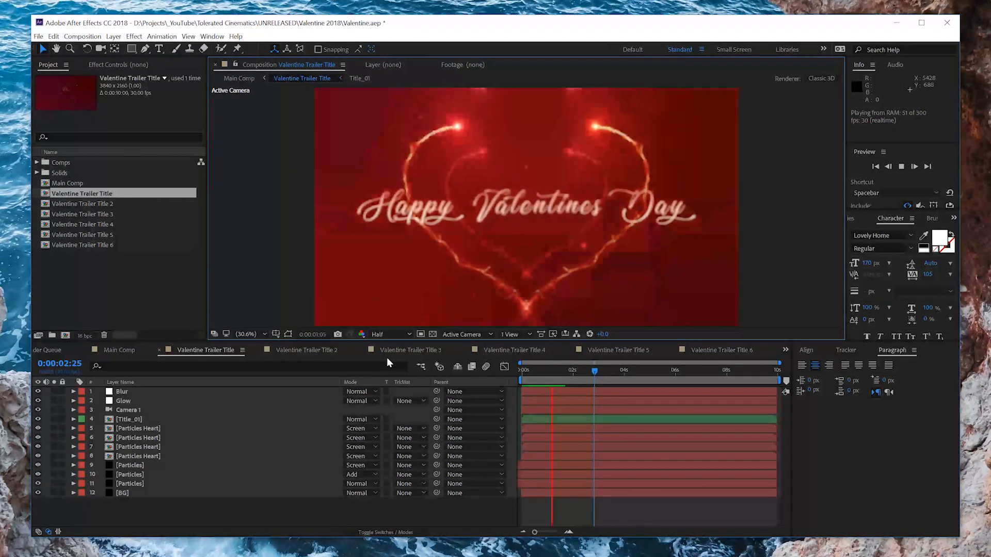
{"action": "mouse_move", "coordinate": [555, 376]}
{"action": "left_mouse_down"}
{"action": "mouse_move", "coordinate": [533, 379]}
{"action": "mouse_move", "coordinate": [563, 375]}
{"action": "left_mouse_up"}
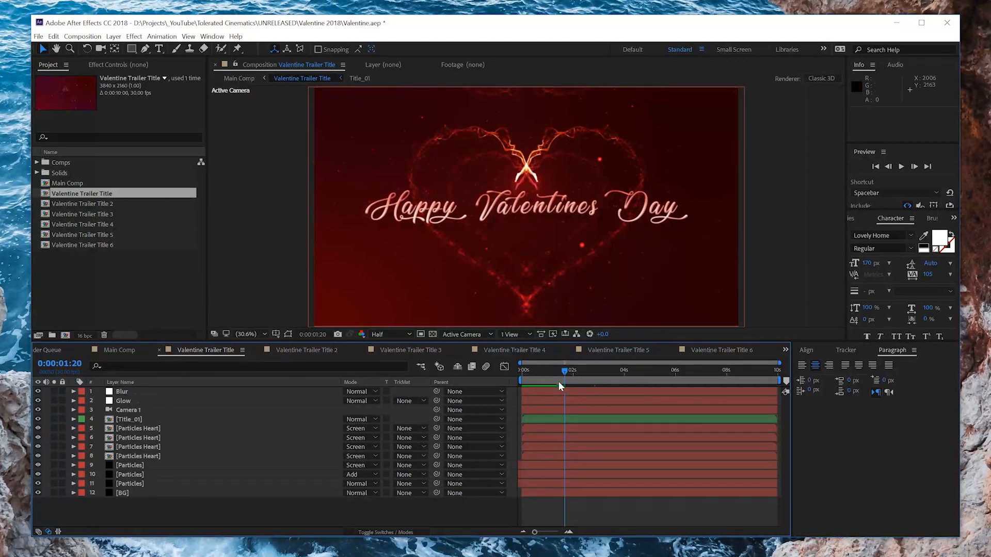
{"action": "left_click", "coordinate": [547, 369]}
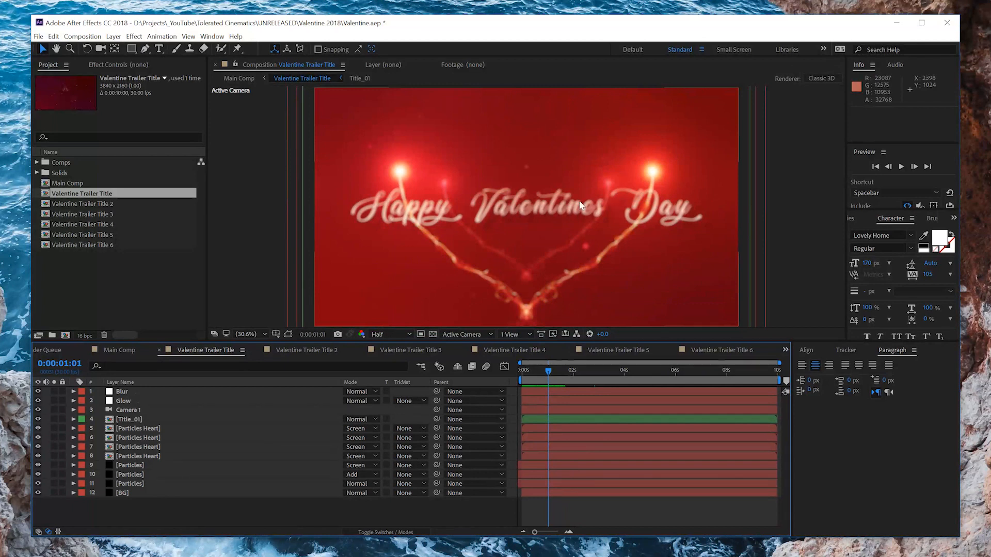
- Create a new composition named Tutorial Heart at 1920 × 1080 px with a duration of 0:00:10:00
{"action": "left_click", "coordinate": [82, 36]}
{"action": "left_click", "coordinate": [74, 49]}
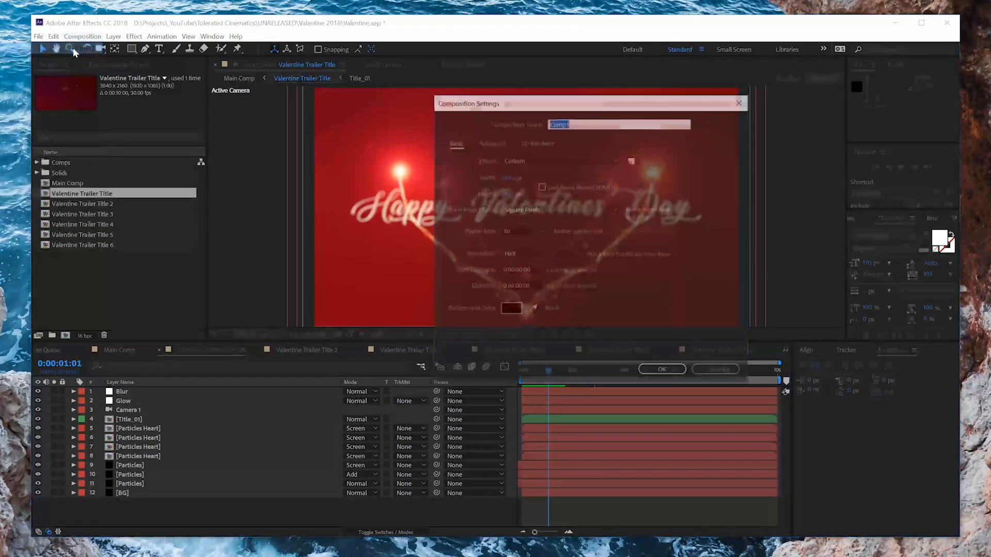
{"action": "left_click", "coordinate": [507, 177]}
{"action": "type", "text": "1920"}
{"action": "key", "text": "Tab"}
{"action": "type", "text": "1080"}
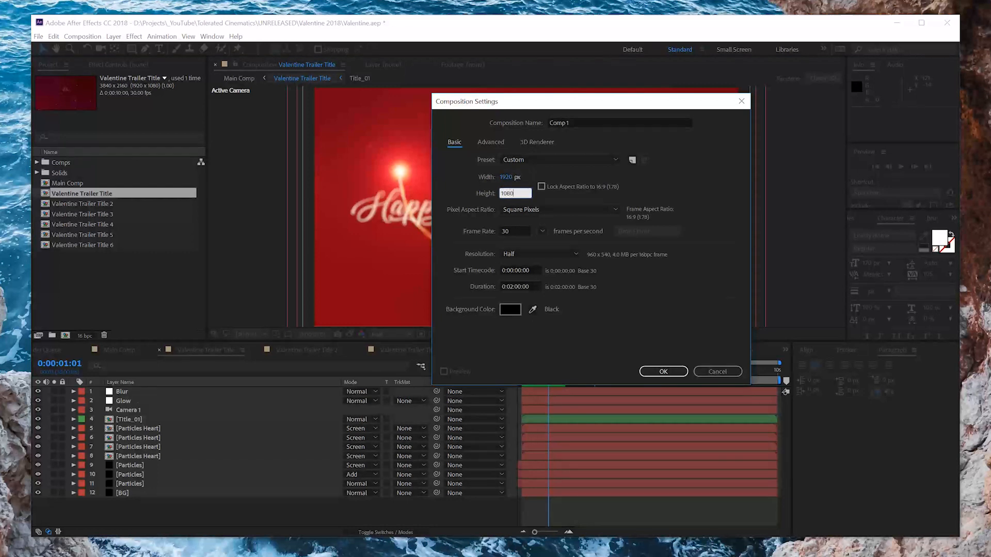
{"action": "left_click", "coordinate": [512, 286]}
{"action": "key", "text": "BackSpace"}
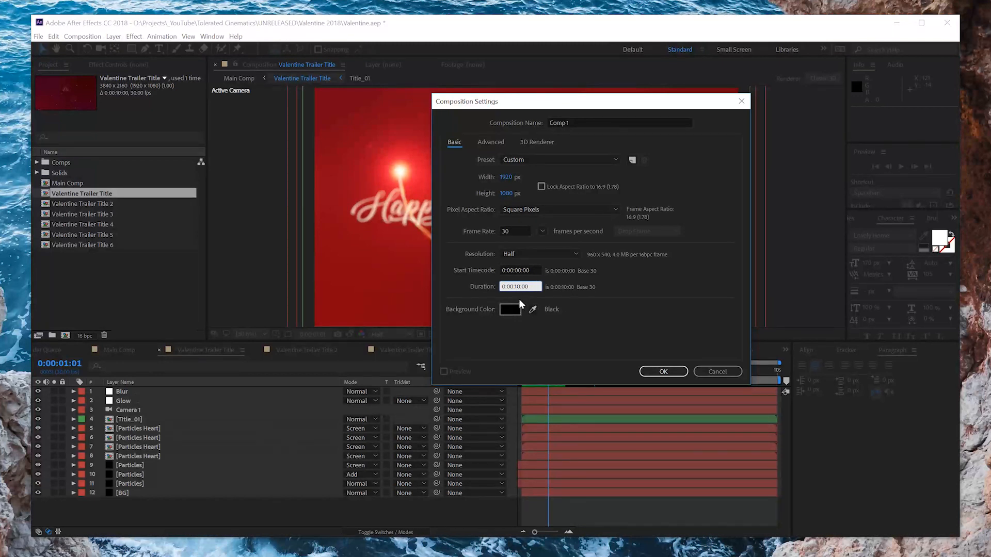
{"action": "left_click", "coordinate": [593, 126]}
{"action": "type", "text": "Tutorial Heart"}
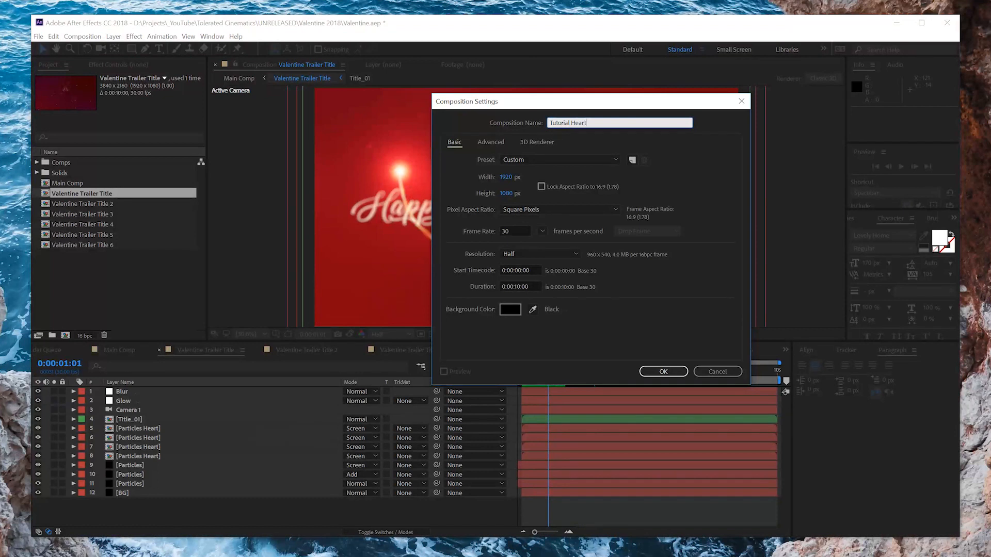
{"action": "left_click", "coordinate": [666, 370]}
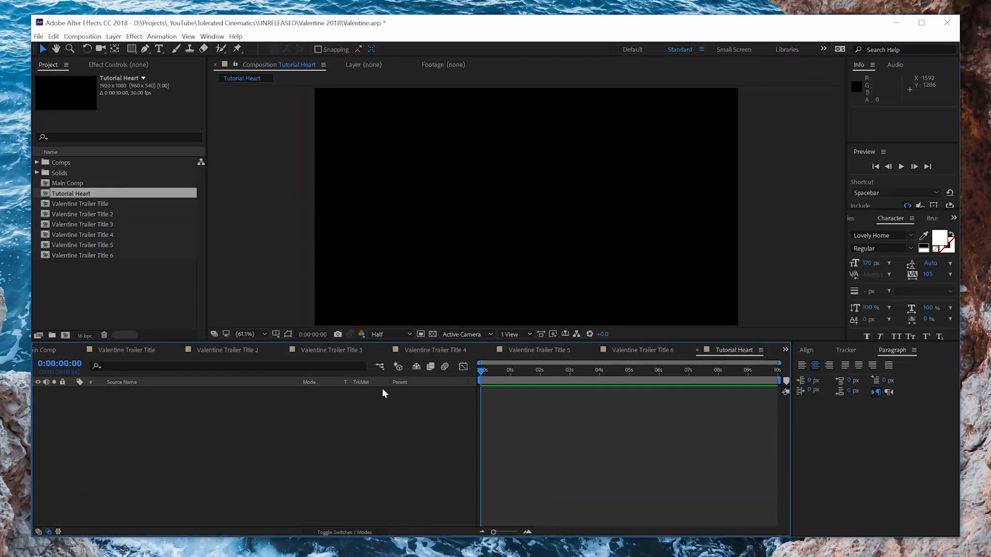
- Add a comp-sized solid named BG and apply the 4-Color Gradient effect to it
{"action": "right_click", "coordinate": [266, 419]}
{"action": "mouse_move", "coordinate": [278, 426]}
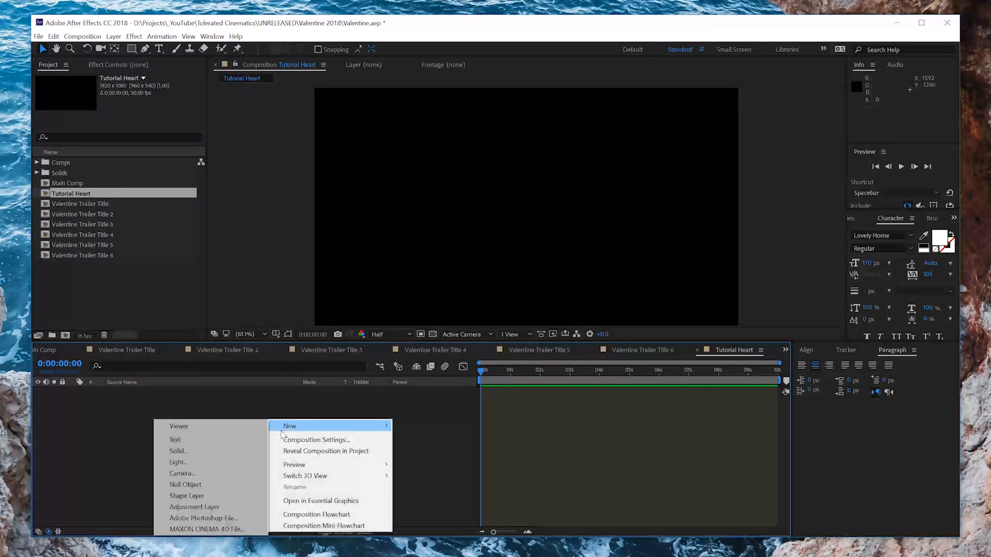
{"action": "left_click", "coordinate": [186, 452]}
{"action": "type", "text": "BG"}
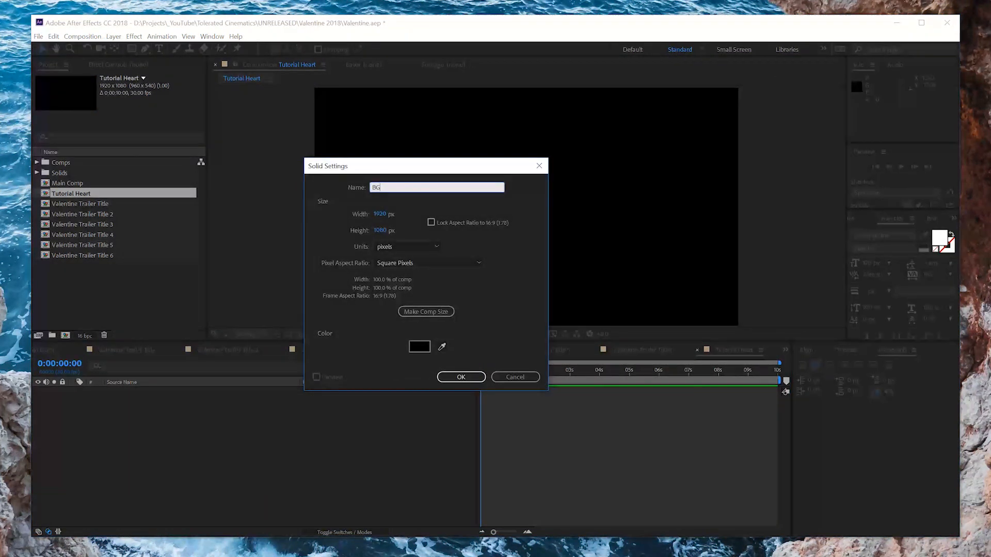
{"action": "key", "text": "Return"}
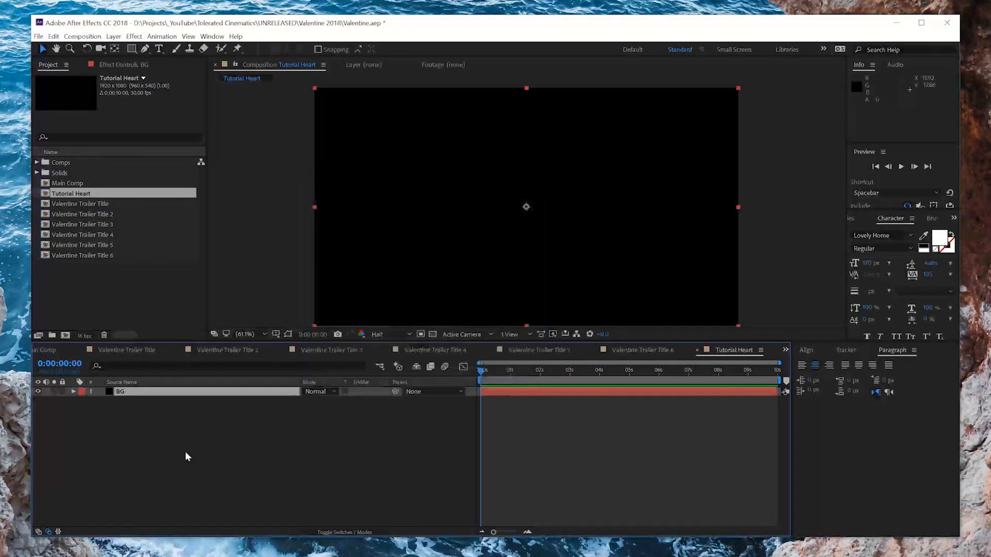
{"action": "left_click", "coordinate": [133, 36]}
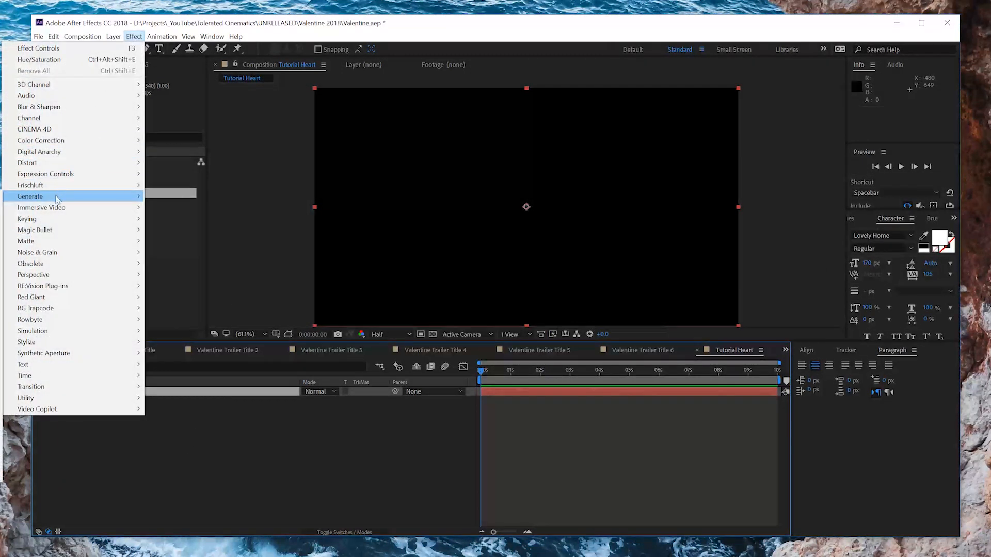
{"action": "left_click", "coordinate": [170, 197]}
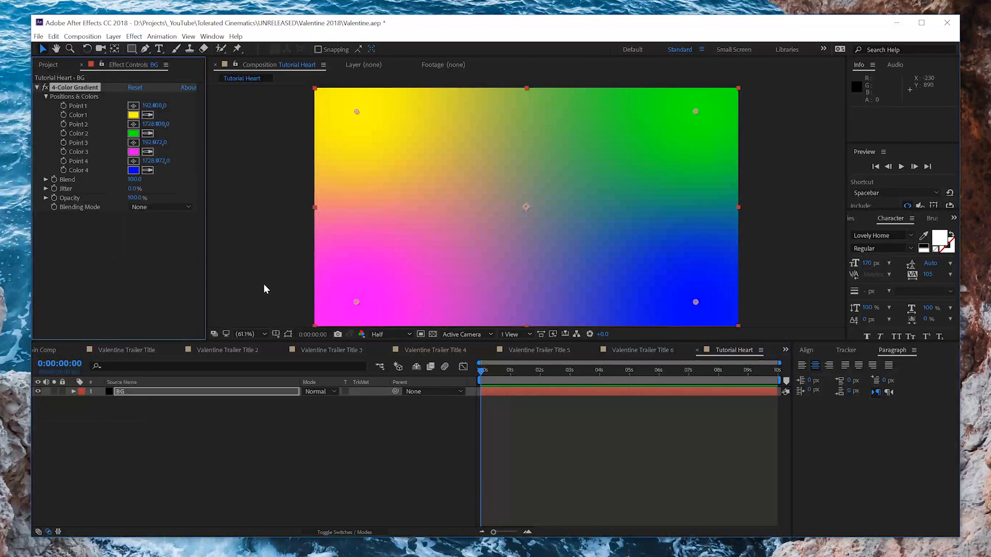
- Set Color 1 of the BG gradient to the dark red 950707
{"action": "left_click", "coordinate": [133, 114]}
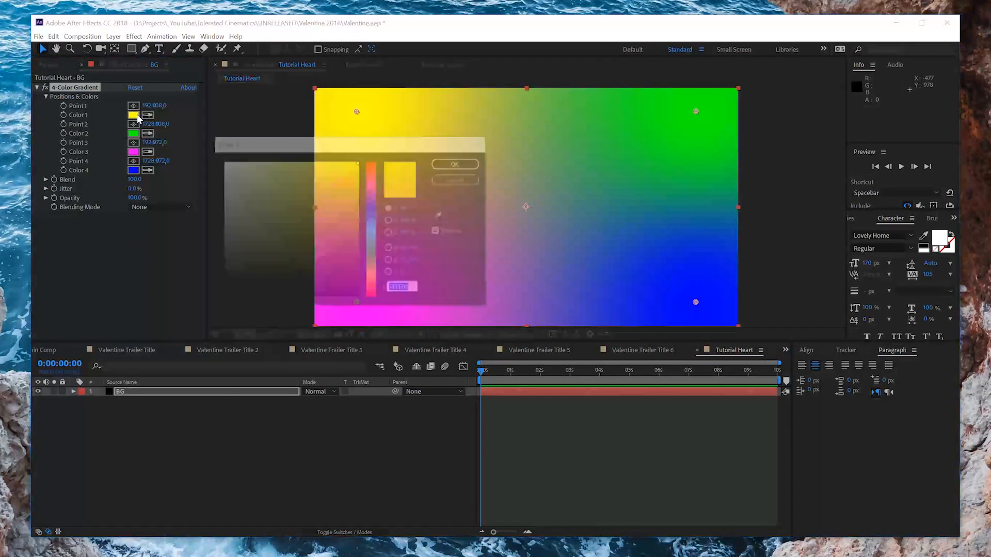
{"action": "left_click_drag", "start_coordinate": [370, 175], "coordinate": [369, 161]}
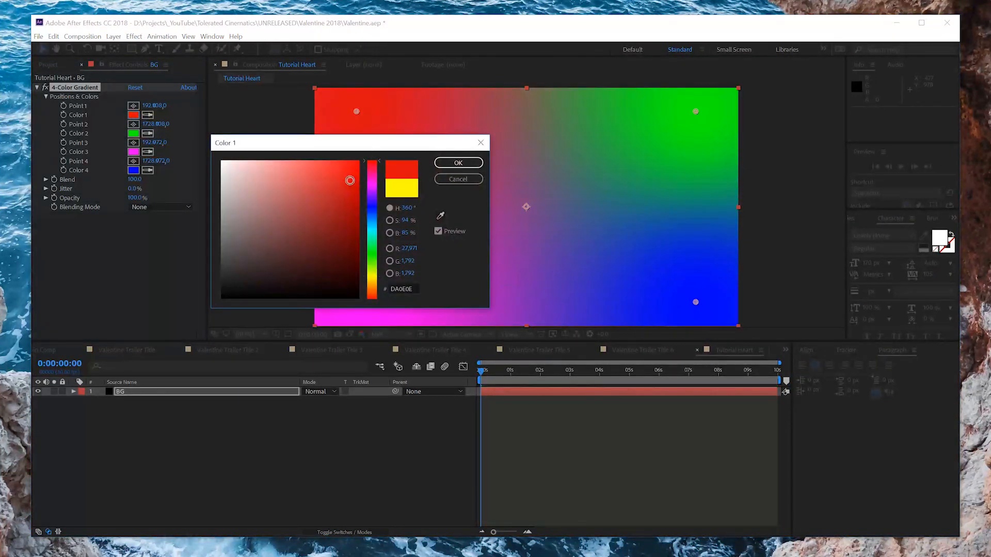
{"action": "left_click", "coordinate": [352, 217]}
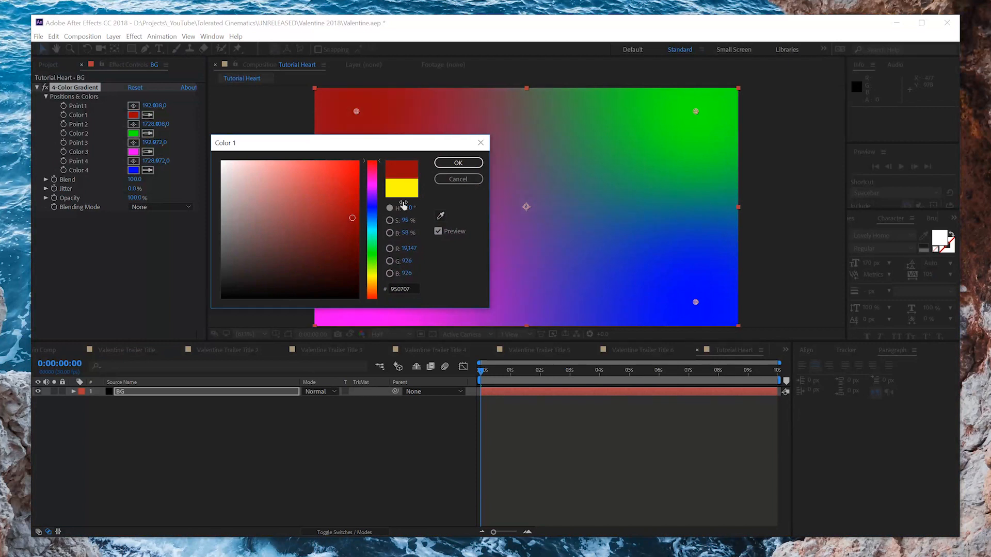
{"action": "left_click", "coordinate": [454, 163]}
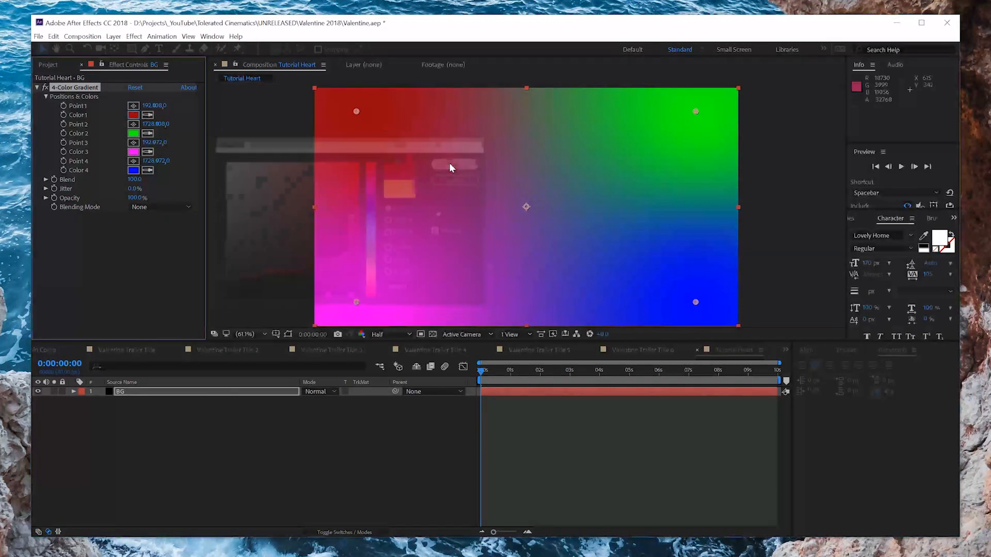
- Set Color 2 of the BG gradient to the very dark crimson 30040F
{"action": "left_click", "coordinate": [133, 134]}
{"action": "left_click", "coordinate": [374, 293]}
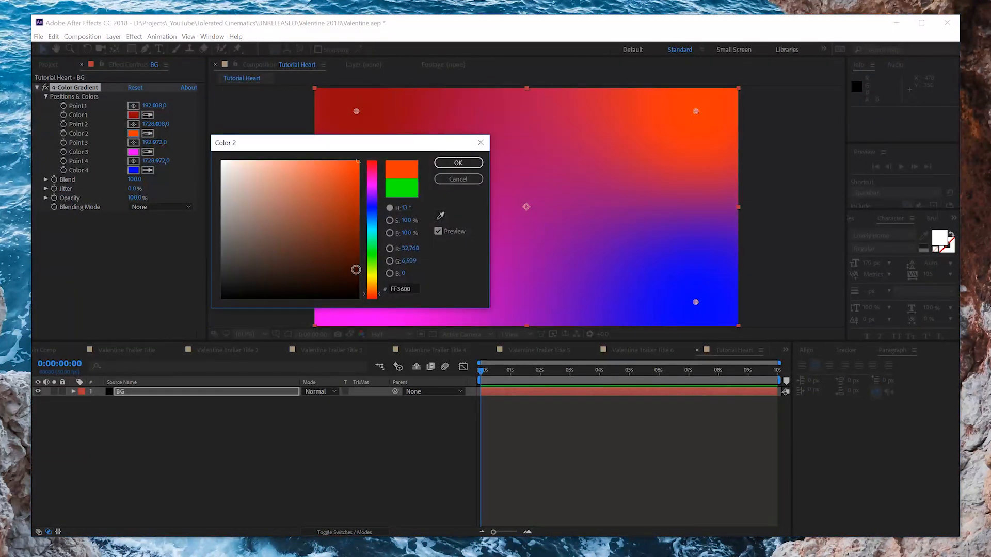
{"action": "left_click", "coordinate": [371, 174]}
{"action": "left_click_drag", "start_coordinate": [342, 238], "coordinate": [347, 273]}
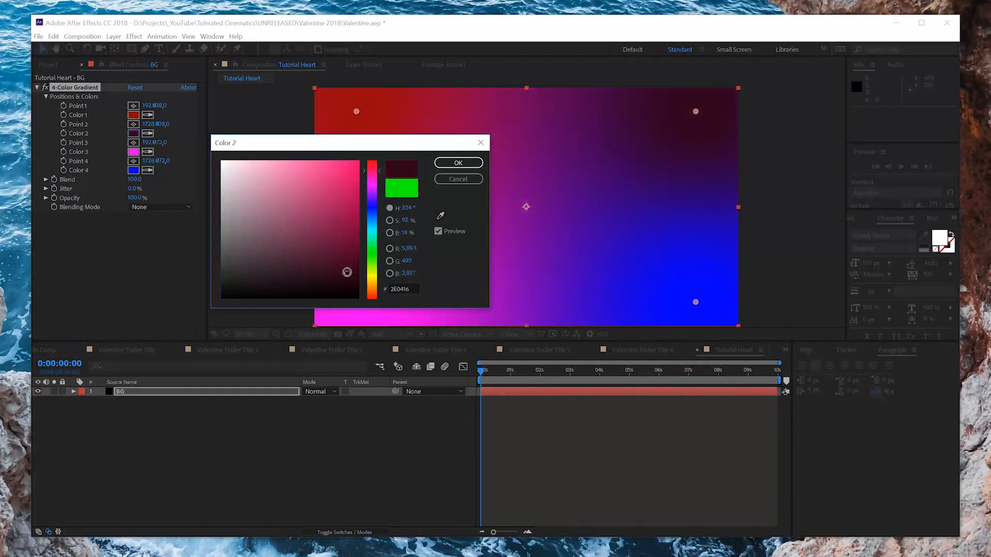
{"action": "left_click", "coordinate": [372, 166]}
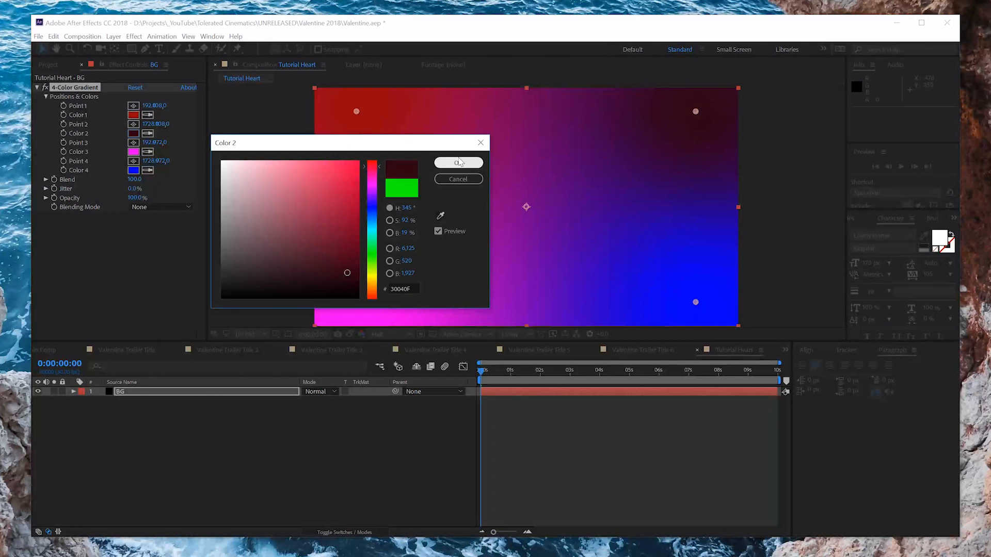
{"action": "left_click", "coordinate": [458, 162]}
- Set Color 3 of the BG gradient to the dark magenta 5D052C
{"action": "left_click", "coordinate": [133, 151]}
{"action": "left_click", "coordinate": [372, 172]}
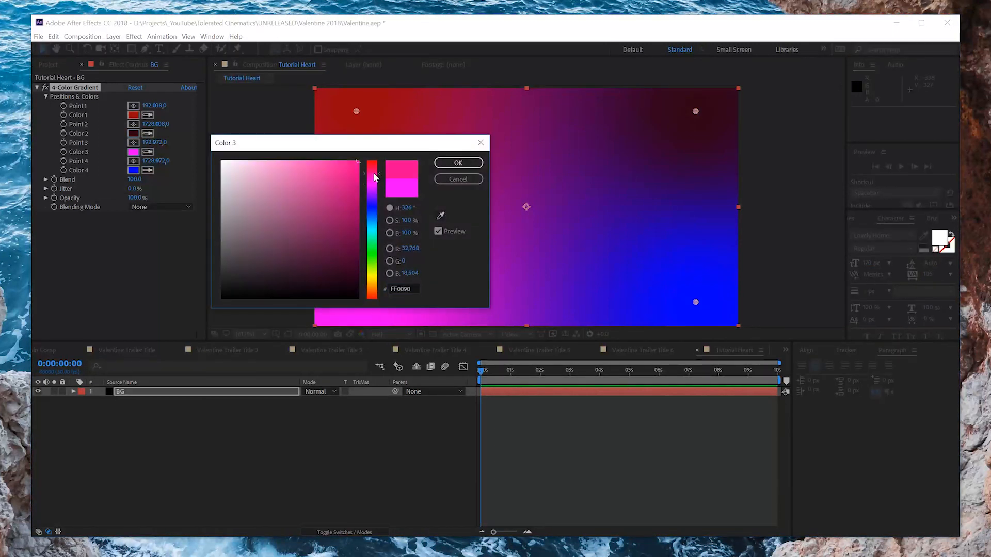
{"action": "left_click_drag", "start_coordinate": [341, 230], "coordinate": [350, 247]}
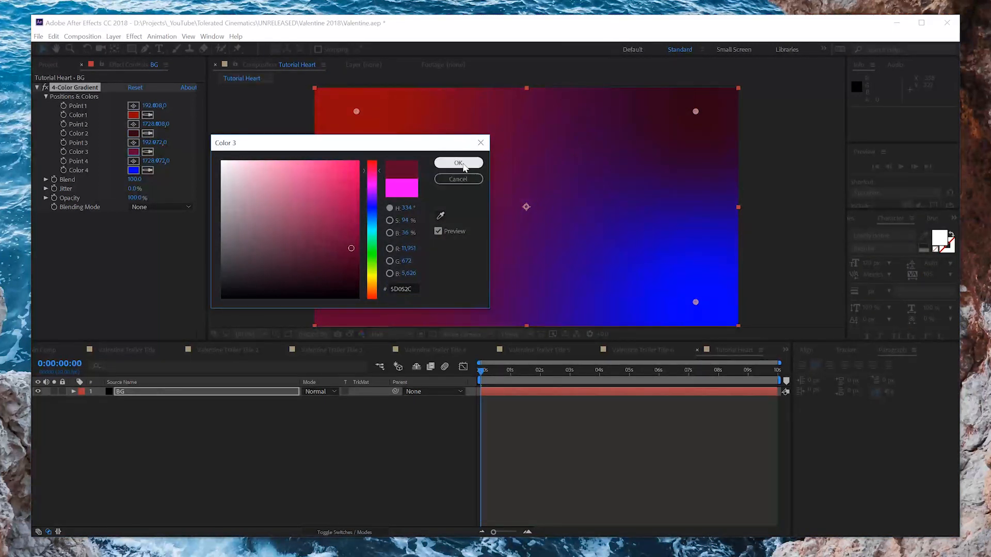
{"action": "left_click", "coordinate": [458, 163]}
- Set Color 4 of the BG gradient to the dark red 560016
{"action": "left_click", "coordinate": [133, 170]}
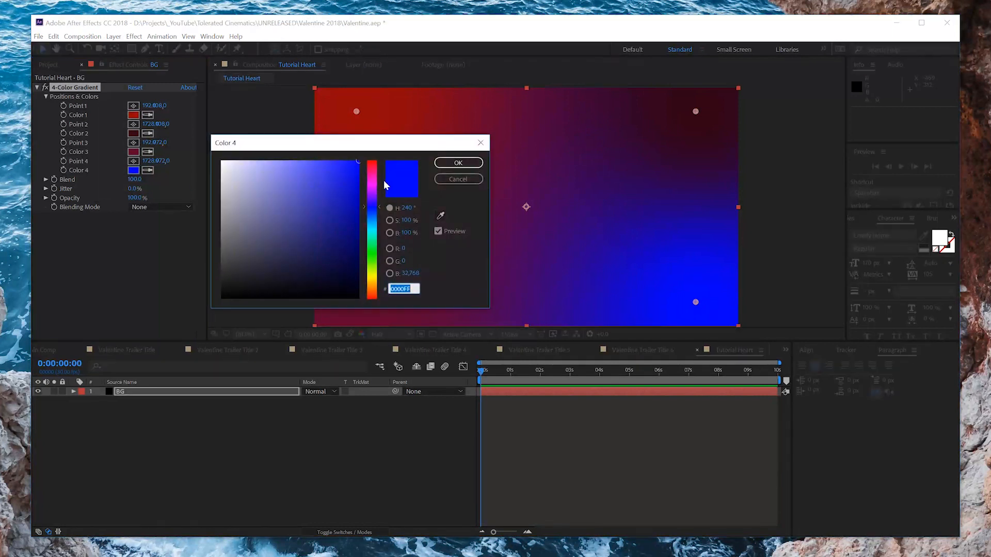
{"action": "left_click", "coordinate": [373, 167]}
{"action": "left_click_drag", "start_coordinate": [339, 208], "coordinate": [354, 254]}
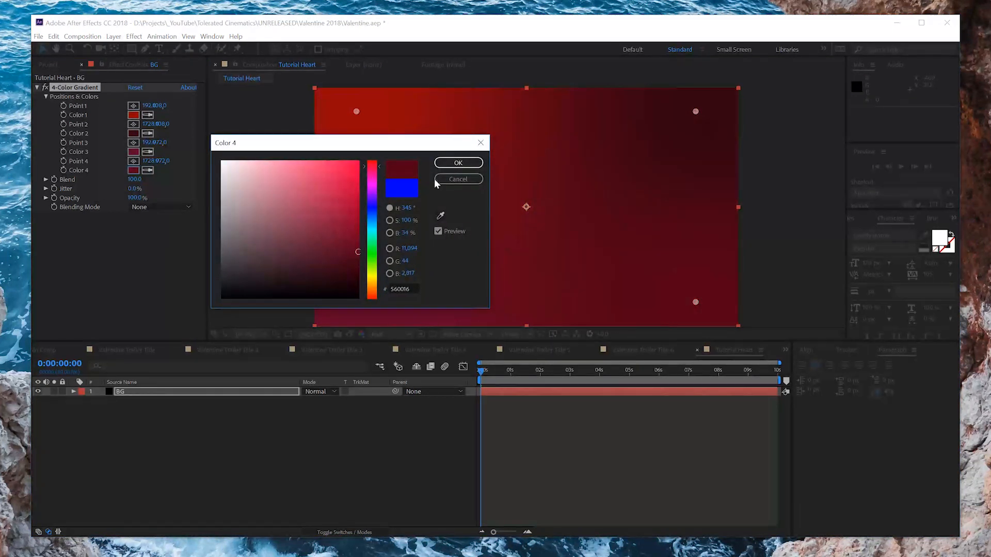
{"action": "left_click", "coordinate": [458, 162]}
- Darken the red of the gradient's Color 1 and brighten Color 2 to 630019
{"action": "left_click", "coordinate": [133, 115]}
{"action": "left_click_drag", "start_coordinate": [347, 207], "coordinate": [353, 263]}
{"action": "left_click", "coordinate": [465, 164]}
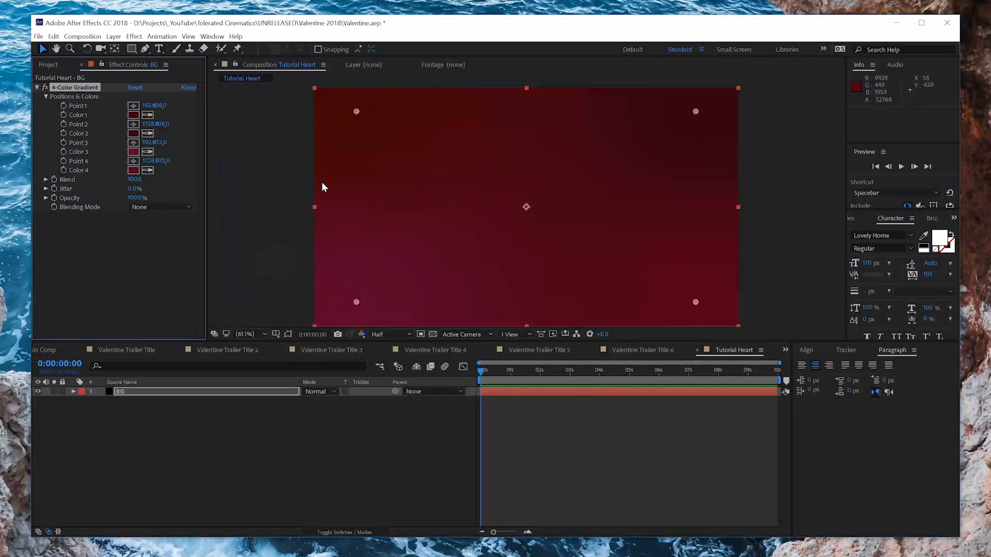
{"action": "left_click", "coordinate": [133, 133]}
{"action": "mouse_move", "coordinate": [350, 264]}
{"action": "left_mouse_down"}
{"action": "mouse_move", "coordinate": [370, 265]}
{"action": "mouse_move", "coordinate": [358, 245]}
{"action": "left_mouse_up"}
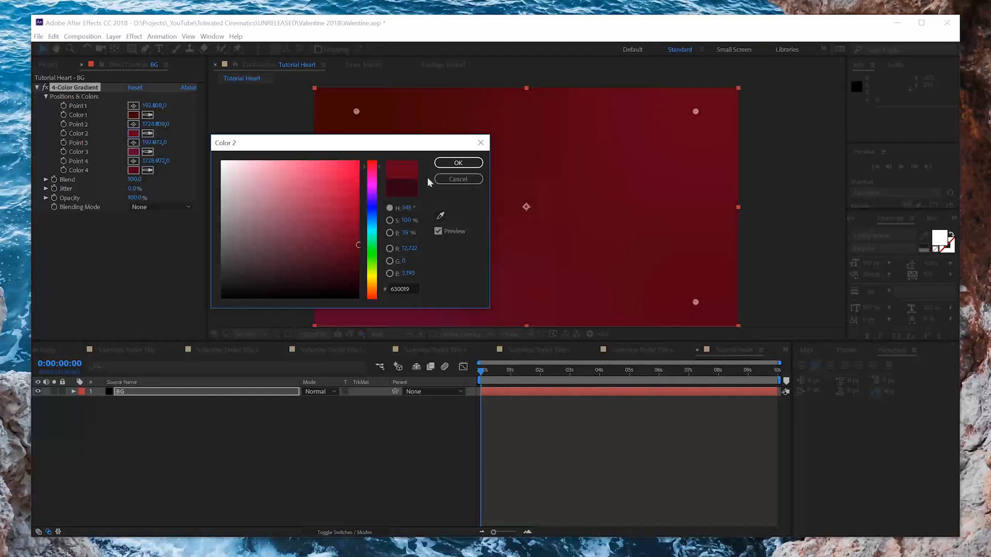
{"action": "left_click", "coordinate": [459, 163]}
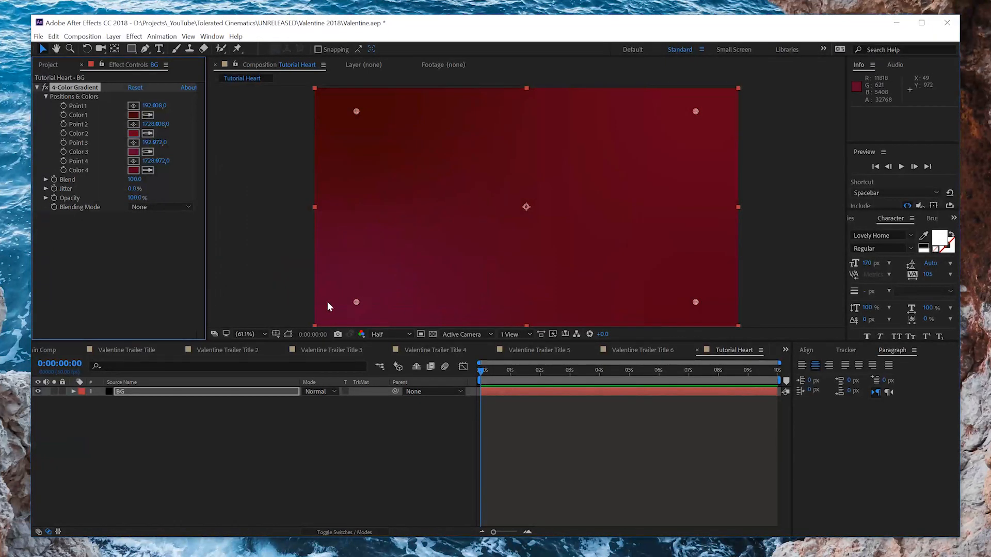
- Move the four gradient points out to the frame's corners, with Point 2 at about 1946, -18 and Point 4 at about 1938, 1113
{"action": "left_click_drag", "start_coordinate": [356, 302], "coordinate": [316, 326]}
{"action": "left_click_drag", "start_coordinate": [360, 113], "coordinate": [301, 85]}
{"action": "left_click_drag", "start_coordinate": [696, 111], "coordinate": [741, 86]}
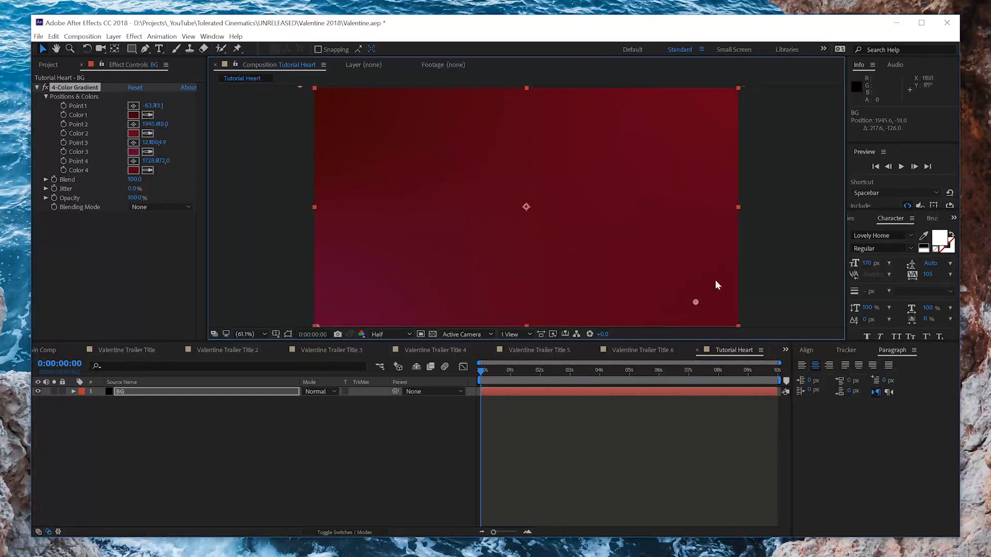
{"action": "left_click_drag", "start_coordinate": [695, 302], "coordinate": [389, 264]}
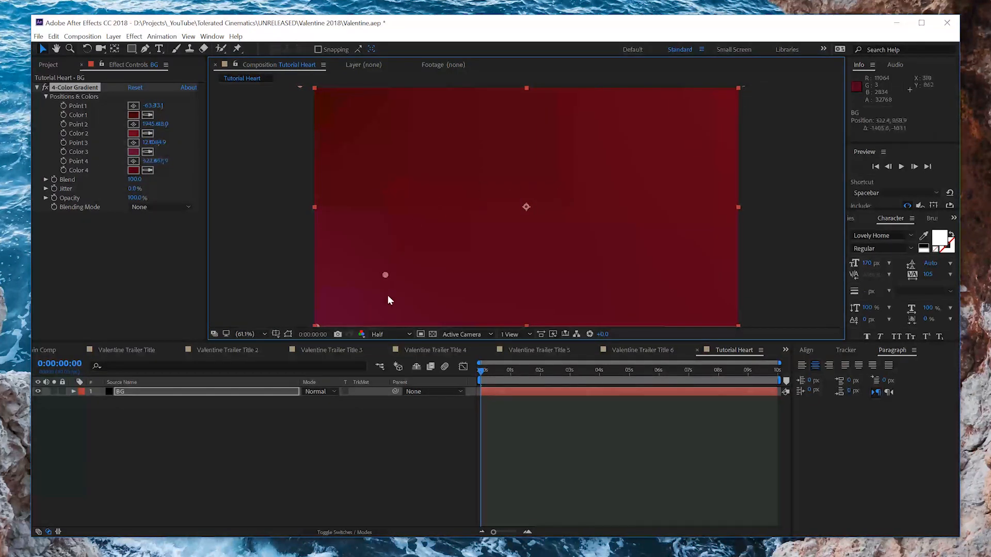
{"action": "left_click_drag", "start_coordinate": [401, 340], "coordinate": [739, 331]}
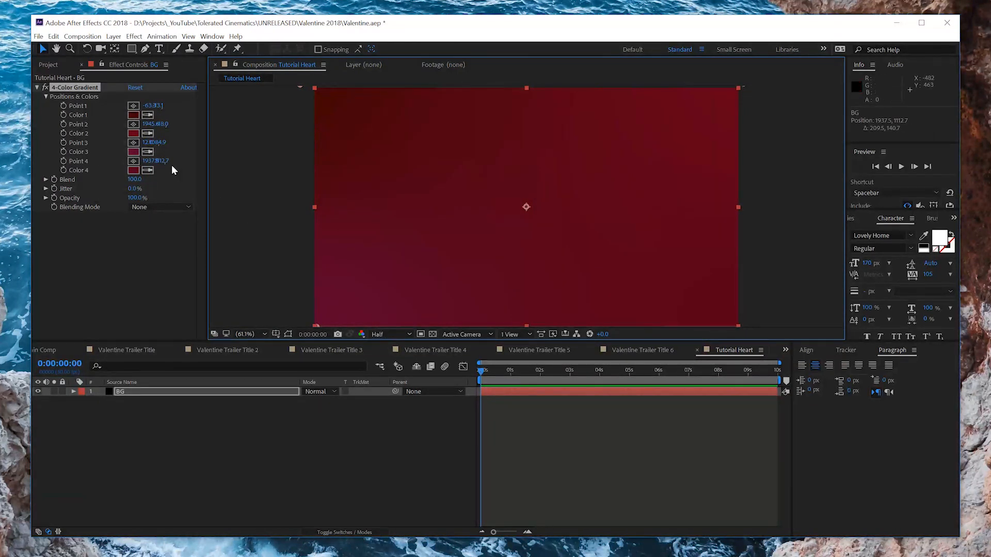
- Shift the BG gradient's Color 3 from magenta toward a dark red hue
{"action": "left_click", "coordinate": [133, 152]}
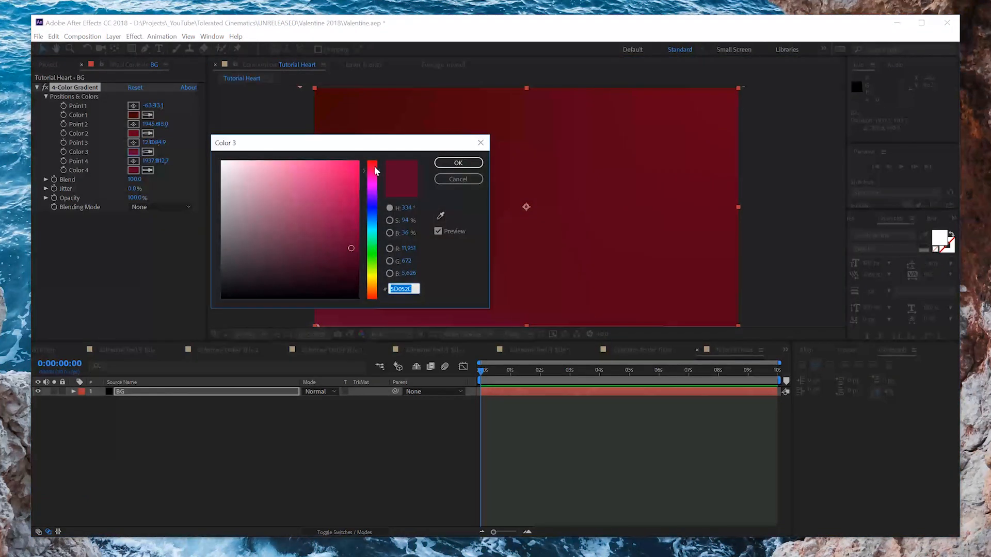
{"action": "left_click", "coordinate": [456, 163]}
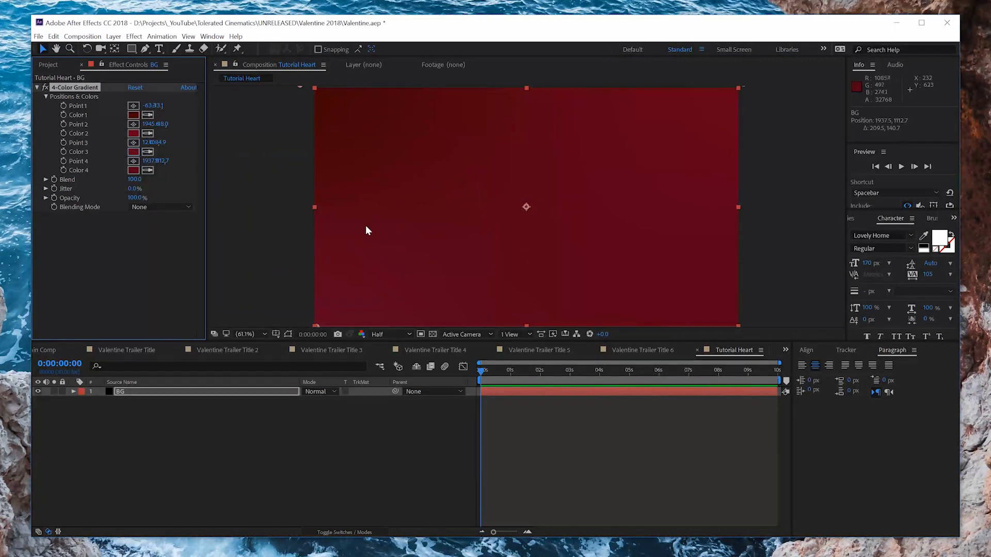
{"action": "scroll", "coordinate": [402, 245], "scroll_direction": "up", "scroll_amount": 2}
{"action": "scroll", "coordinate": [432, 253], "scroll_direction": "down", "scroll_amount": 2}
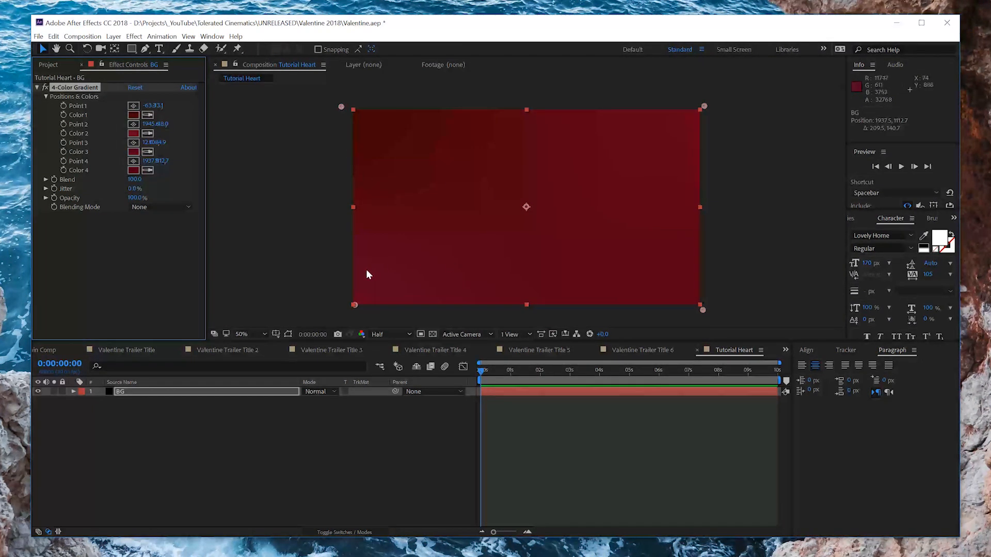
- Create a new black 1920 x 1080 solid named Particles above the BG layer
{"action": "left_click", "coordinate": [322, 439]}
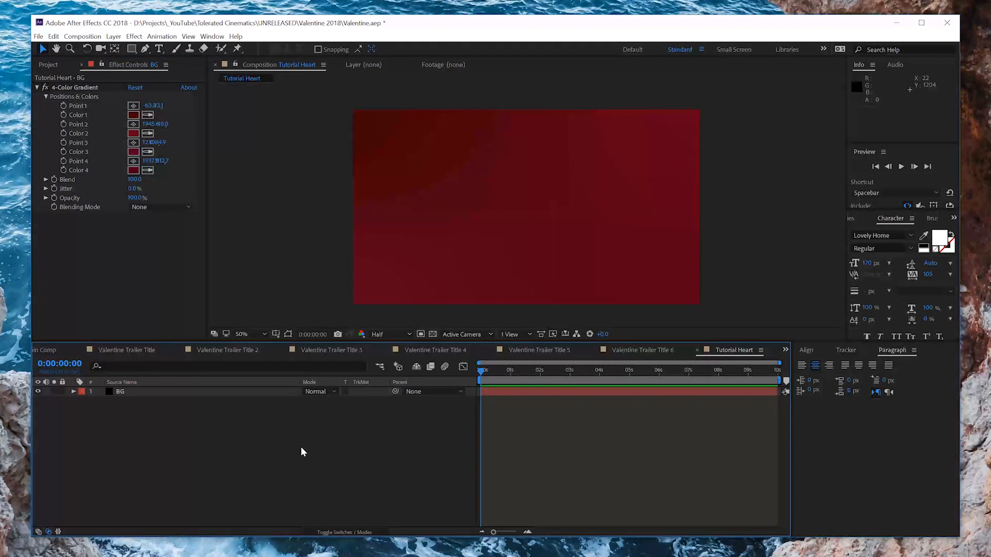
{"action": "right_click", "coordinate": [300, 452]}
{"action": "mouse_move", "coordinate": [309, 452]}
{"action": "left_click", "coordinate": [234, 480]}
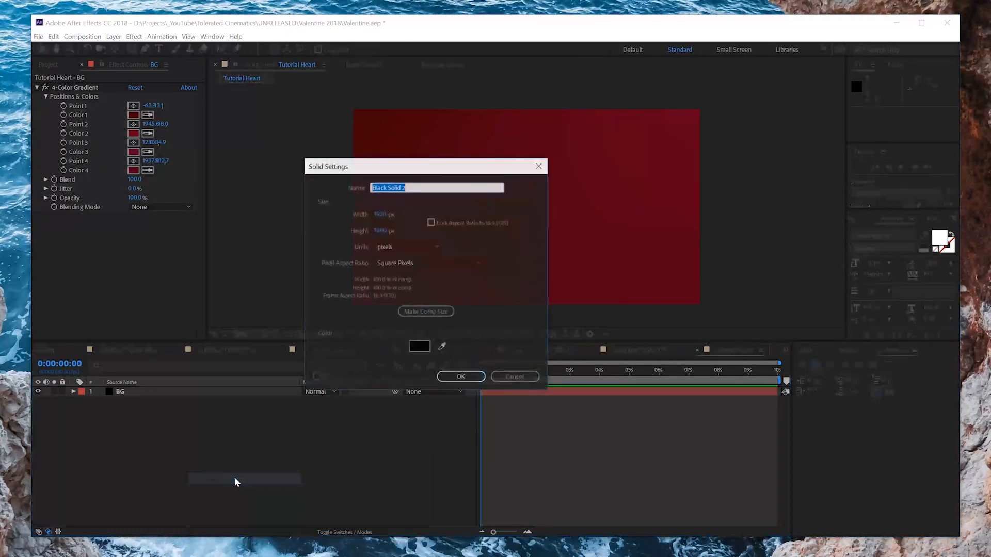
{"action": "type", "text": "Particles"}
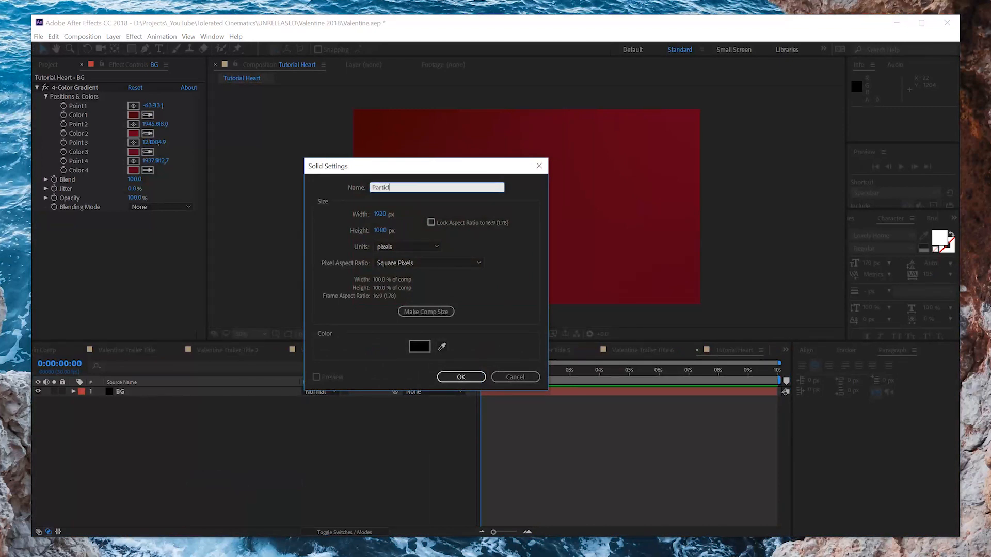
{"action": "left_click", "coordinate": [461, 376]}
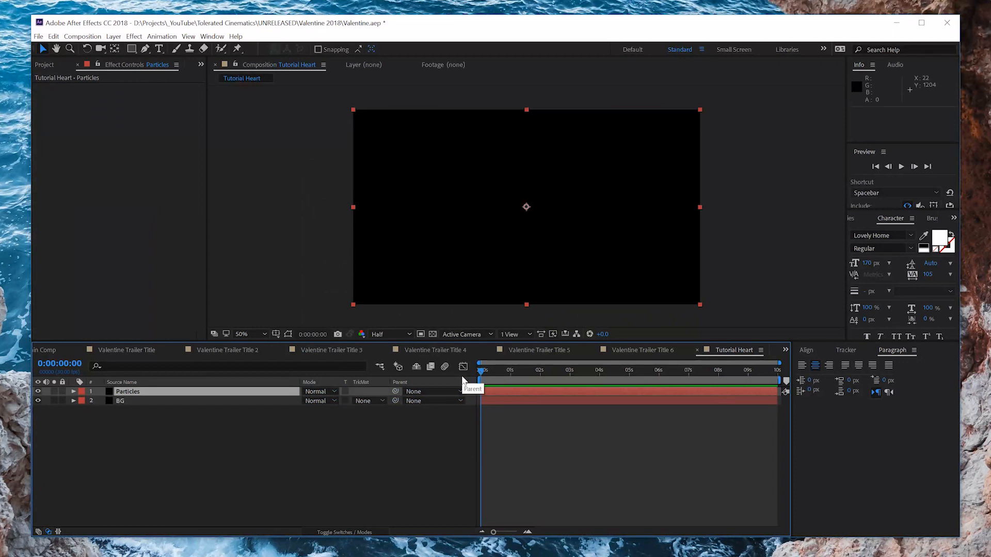
- Apply the RG Trapcode Particular effect to the Particles layer and preview its particles at 0:00:00:09
{"action": "left_click", "coordinate": [134, 37]}
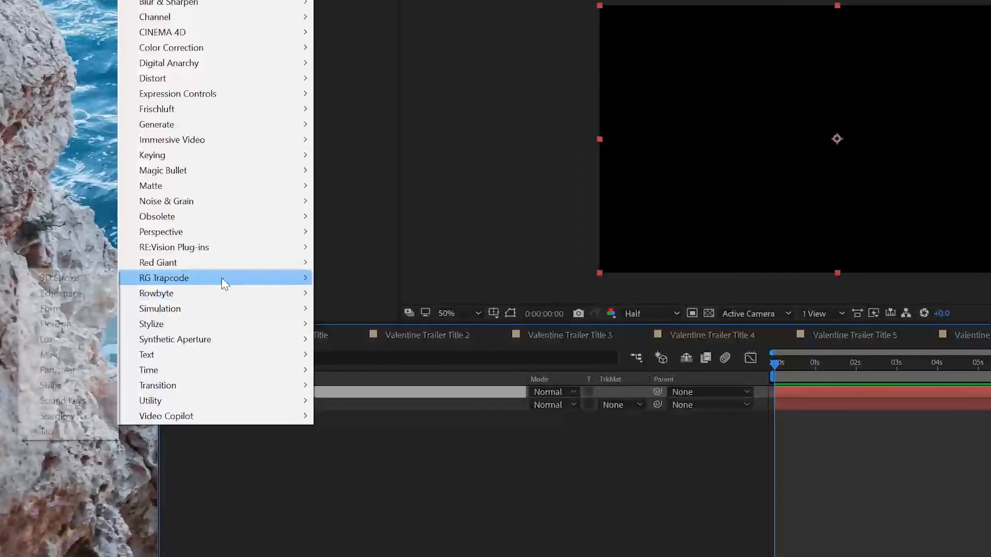
{"action": "mouse_move", "coordinate": [78, 308]}
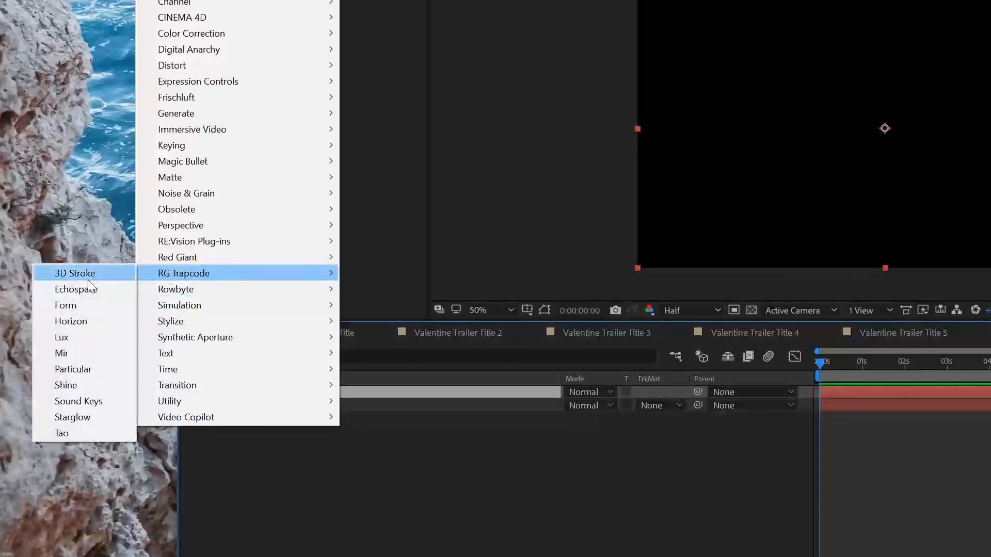
{"action": "left_click", "coordinate": [94, 372]}
{"action": "left_click_drag", "start_coordinate": [522, 381], "coordinate": [490, 384]}
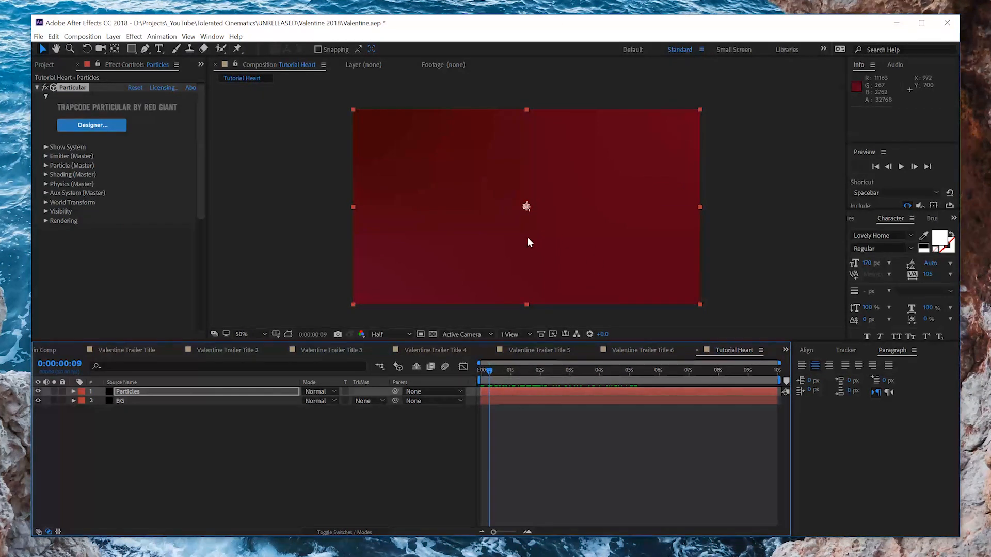
- Draw an open four-vertex mask on Particles as the heart's right half, from about 894, 268 down to about 908, 992
{"action": "left_click", "coordinate": [145, 49]}
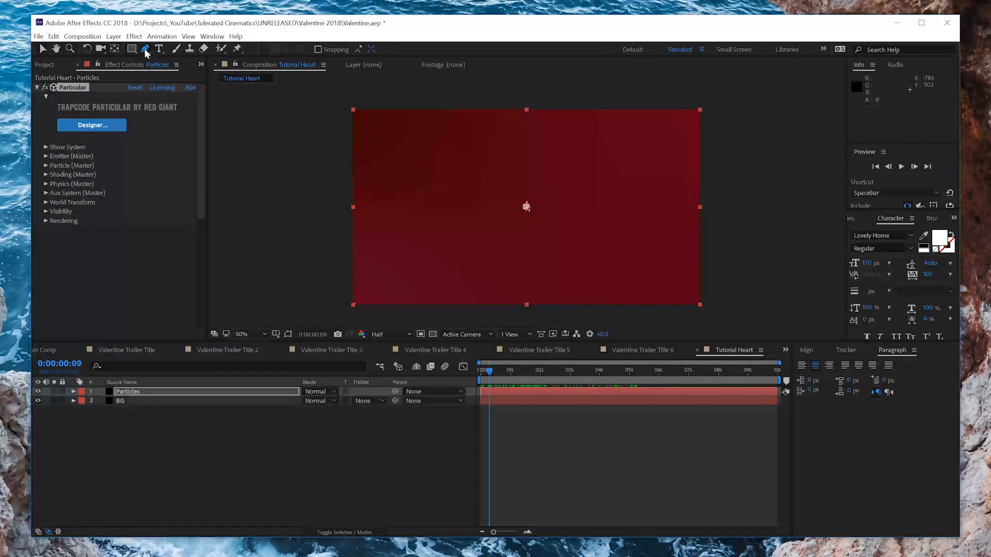
{"action": "left_click", "coordinate": [514, 158]}
{"action": "left_click_drag", "start_coordinate": [582, 131], "coordinate": [617, 124]}
{"action": "key", "text": "ctrl+z"}
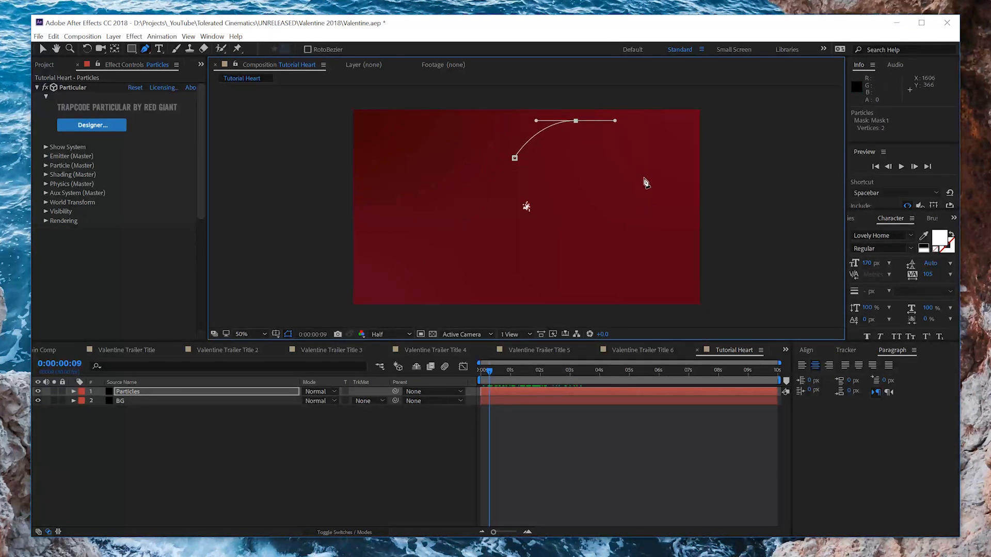
{"action": "left_click_drag", "start_coordinate": [652, 179], "coordinate": [641, 241]}
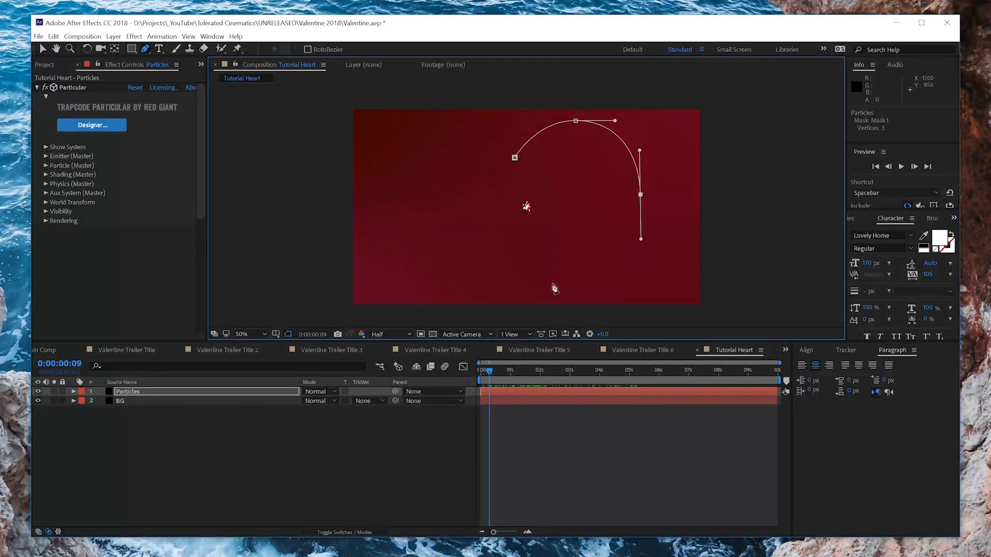
{"action": "left_click_drag", "start_coordinate": [520, 291], "coordinate": [514, 332]}
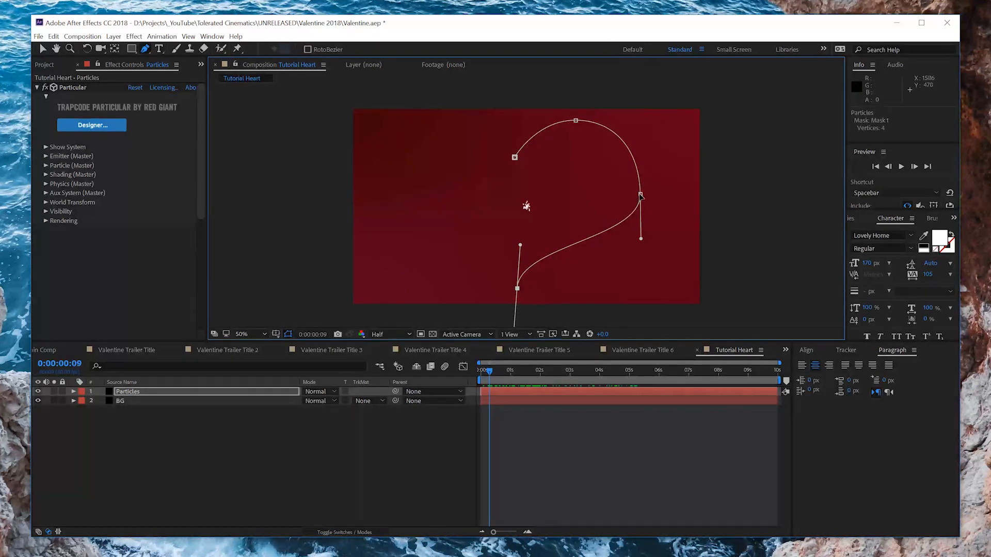
- Reshape the half-heart mask by adjusting its right-side vertex and the curve handles of the top and right vertices
{"action": "left_click_drag", "start_coordinate": [640, 196], "coordinate": [644, 215]}
{"action": "left_click_drag", "start_coordinate": [643, 136], "coordinate": [627, 178]}
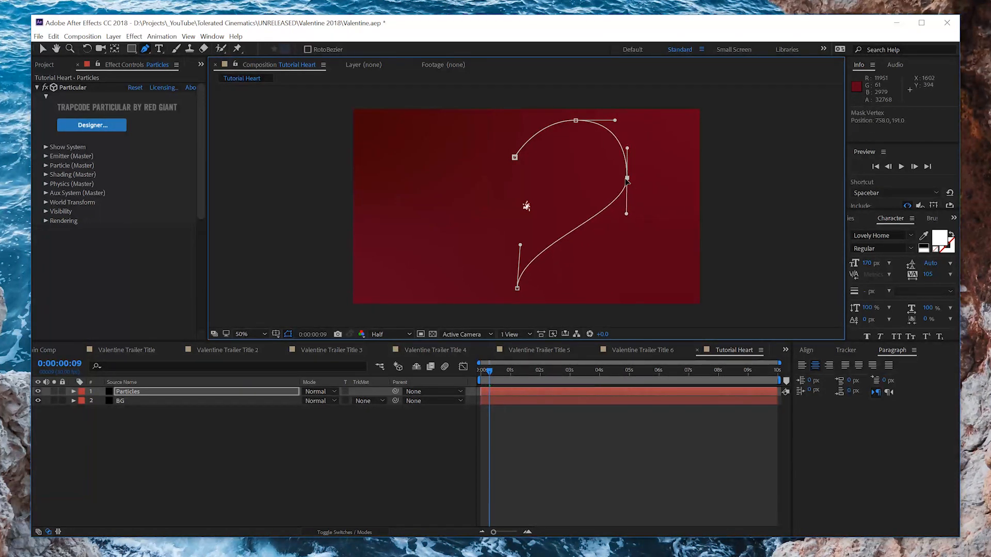
{"action": "left_click", "coordinate": [575, 121]}
{"action": "left_click_drag", "start_coordinate": [615, 121], "coordinate": [625, 124]}
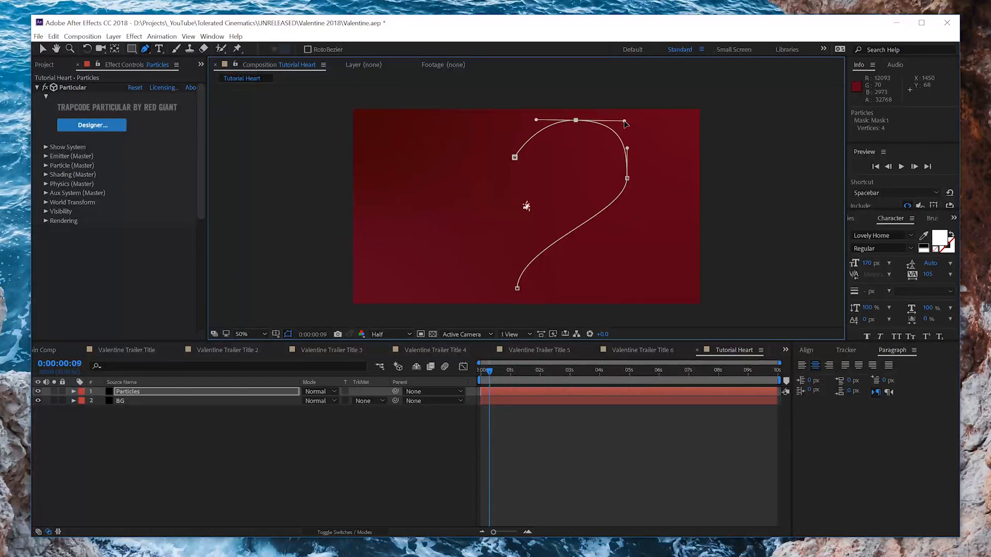
{"action": "left_click_drag", "start_coordinate": [626, 177], "coordinate": [628, 238]}
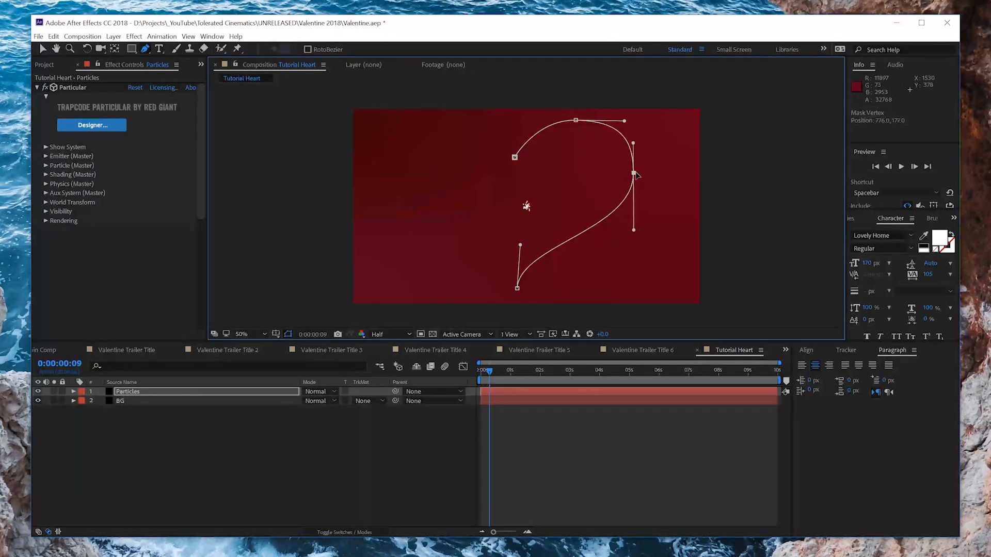
{"action": "left_click", "coordinate": [538, 453]}
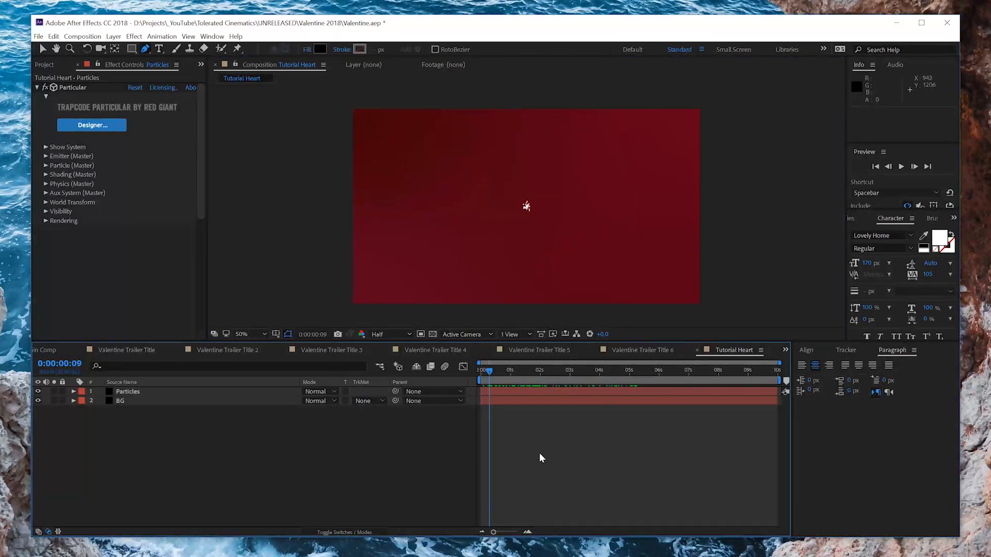
- Expand the mask properties of the Particles layer and return the current time to 0:00:00:00
{"action": "left_click", "coordinate": [546, 391]}
{"action": "key", "text": "m"}
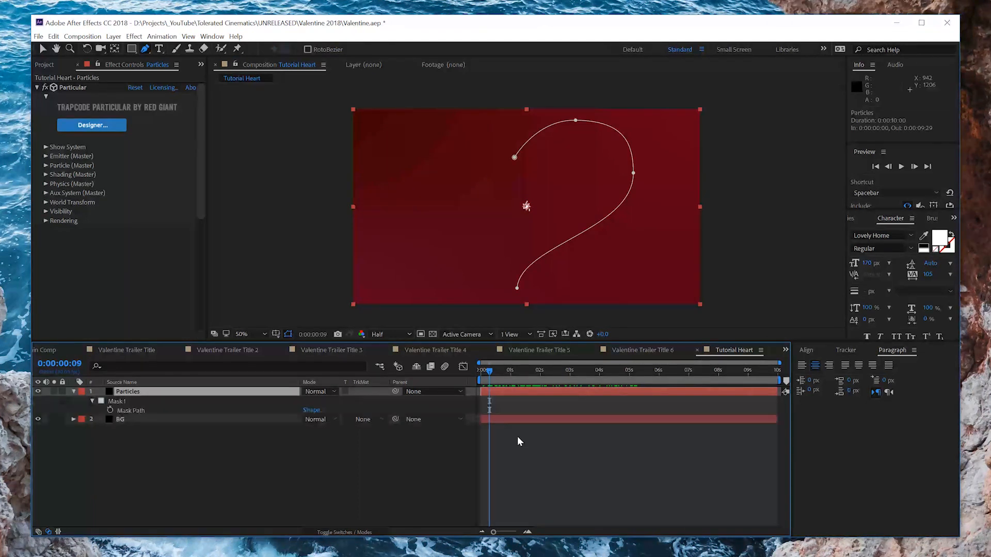
{"action": "left_click", "coordinate": [92, 401]}
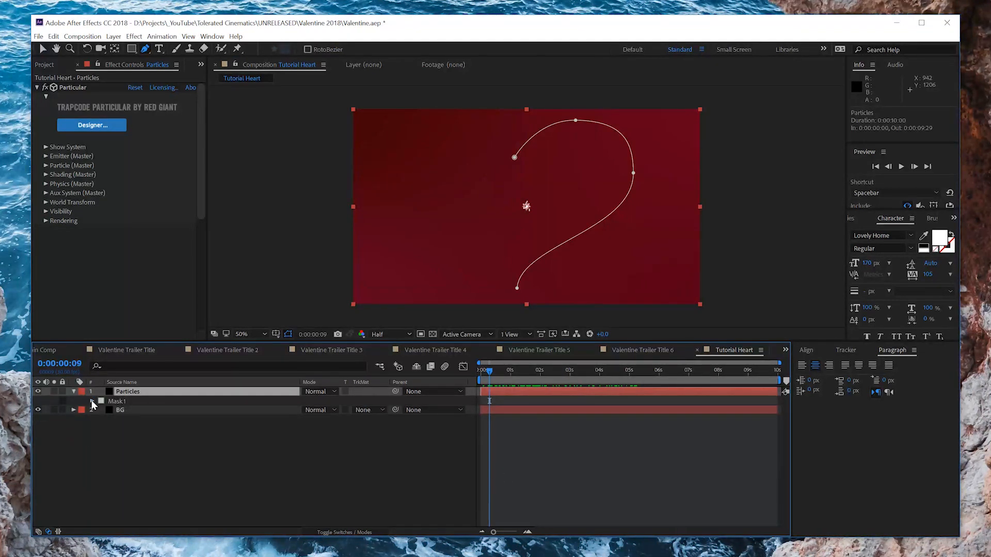
{"action": "left_click", "coordinate": [92, 401]}
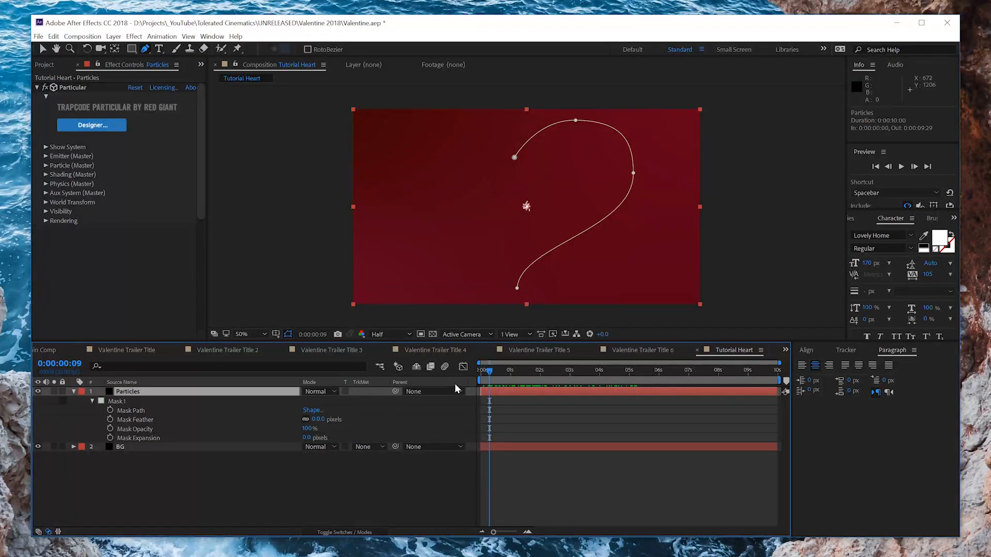
{"action": "left_click_drag", "start_coordinate": [483, 371], "coordinate": [479, 372]}
- Select and copy the Mask Path property of the half-heart mask on the Particles layer
{"action": "left_click", "coordinate": [130, 402]}
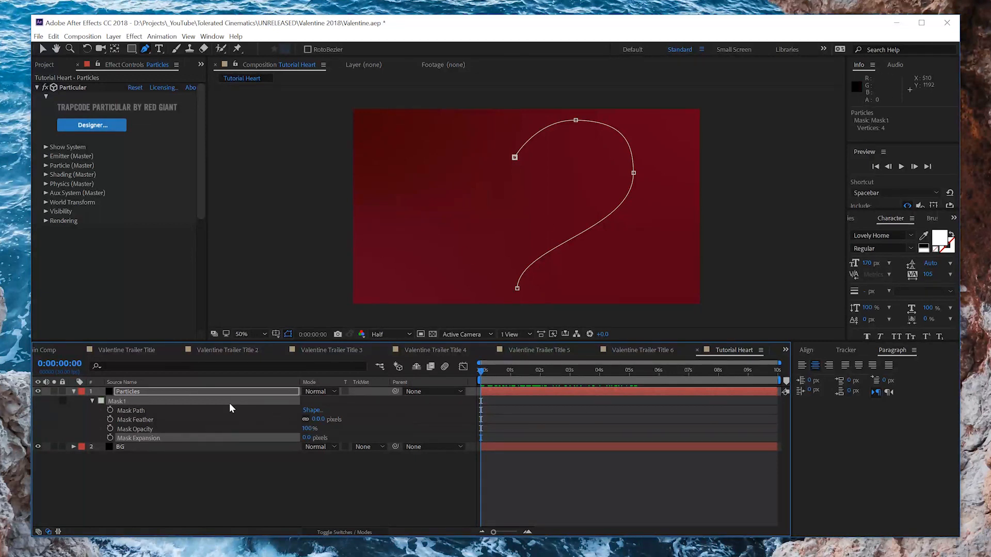
{"action": "left_click", "coordinate": [137, 411]}
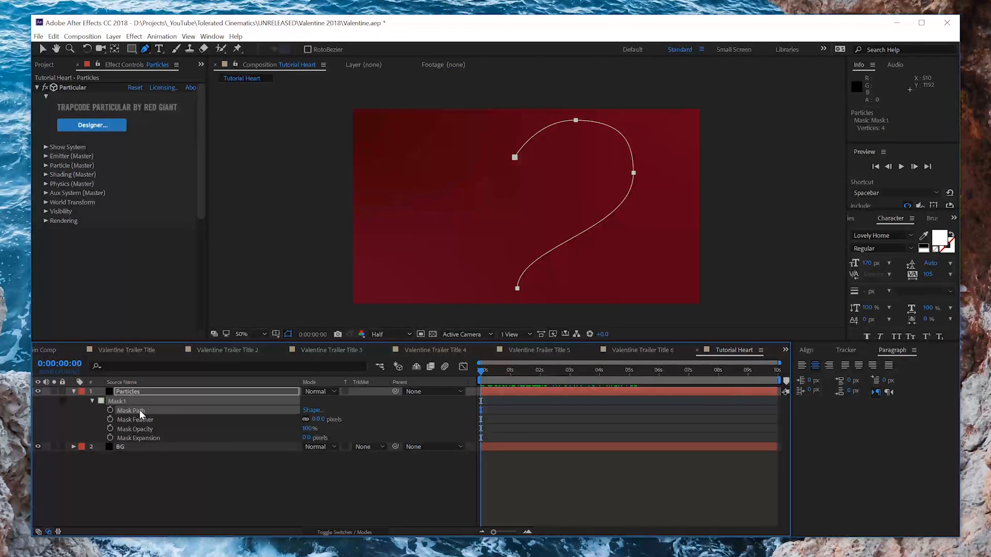
{"action": "key", "text": "m"}
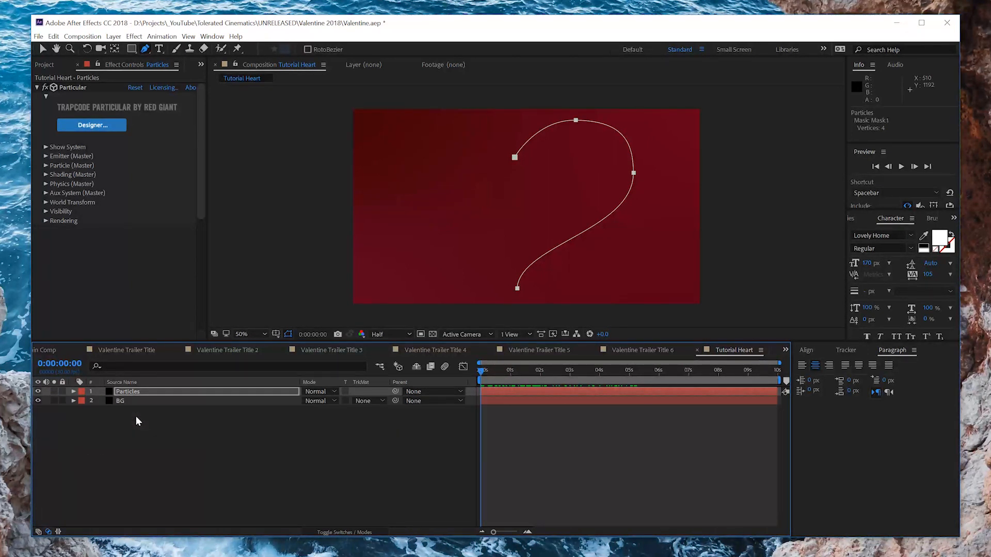
{"action": "key", "text": "m"}
{"action": "key", "text": "F2"}
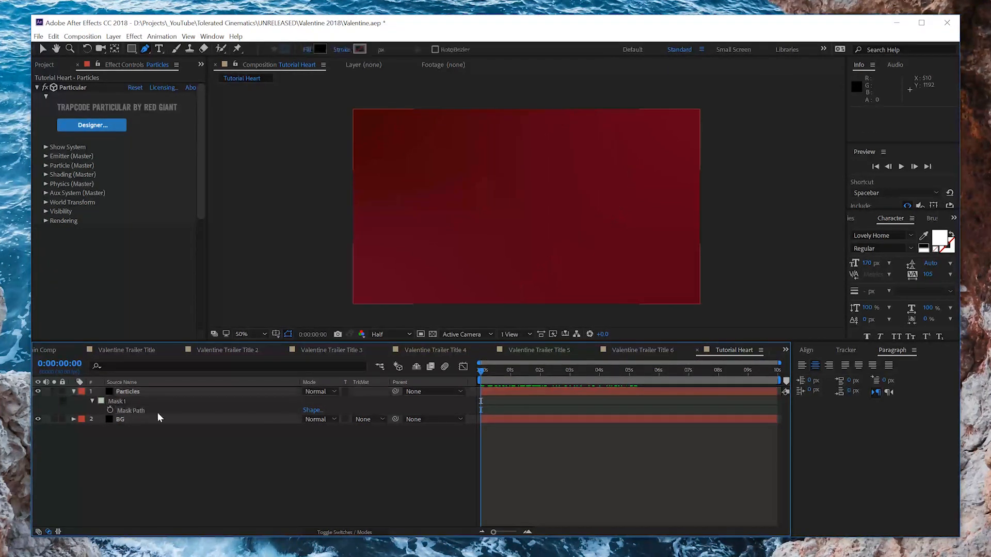
{"action": "left_click", "coordinate": [144, 411]}
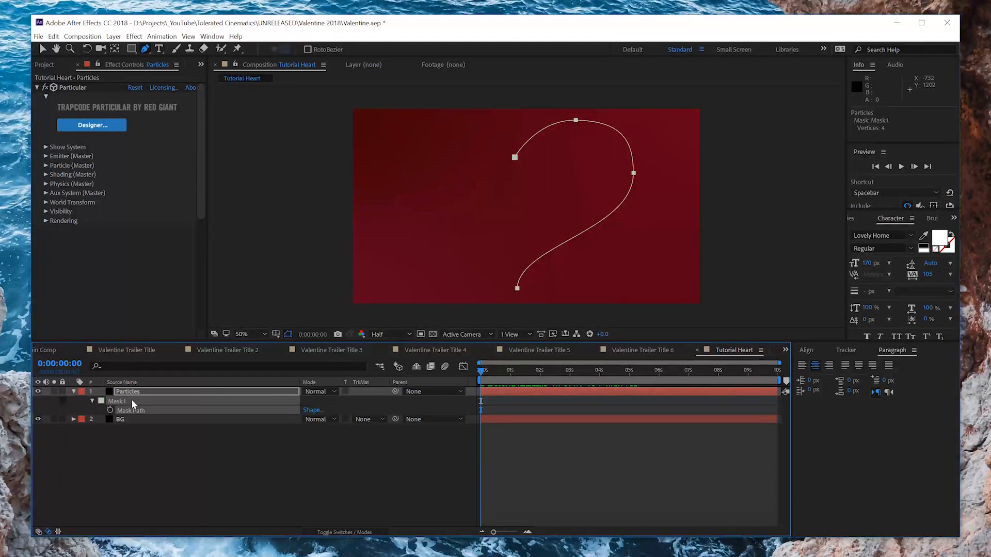
- Paste the copied mask path onto the Position property of Particular's Emitter (Master), with the keyframes starting at 0:00:00:00
{"action": "left_click", "coordinate": [44, 156]}
{"action": "scroll", "coordinate": [51, 160], "scroll_direction": "down", "scroll_amount": 2}
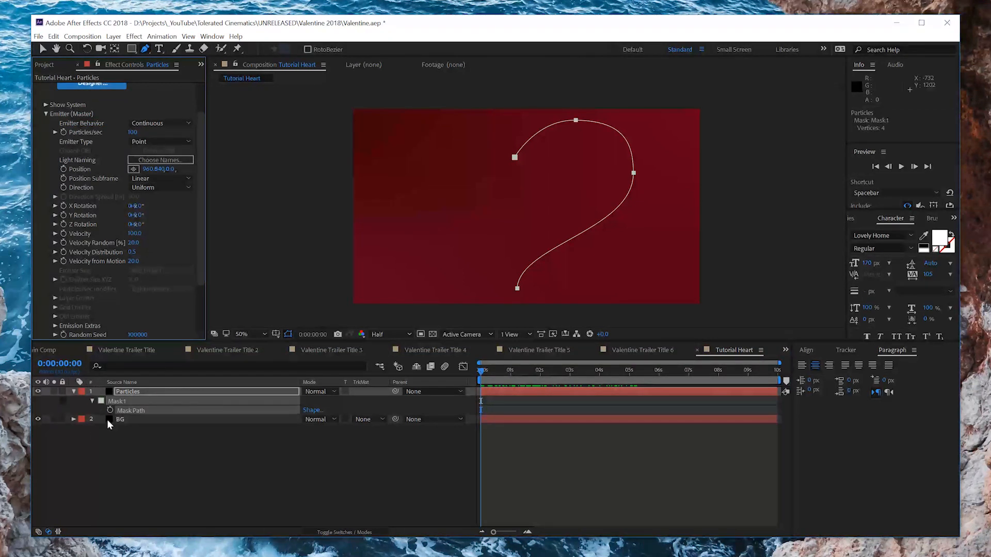
{"action": "left_click", "coordinate": [73, 391]}
{"action": "left_click", "coordinate": [73, 392]}
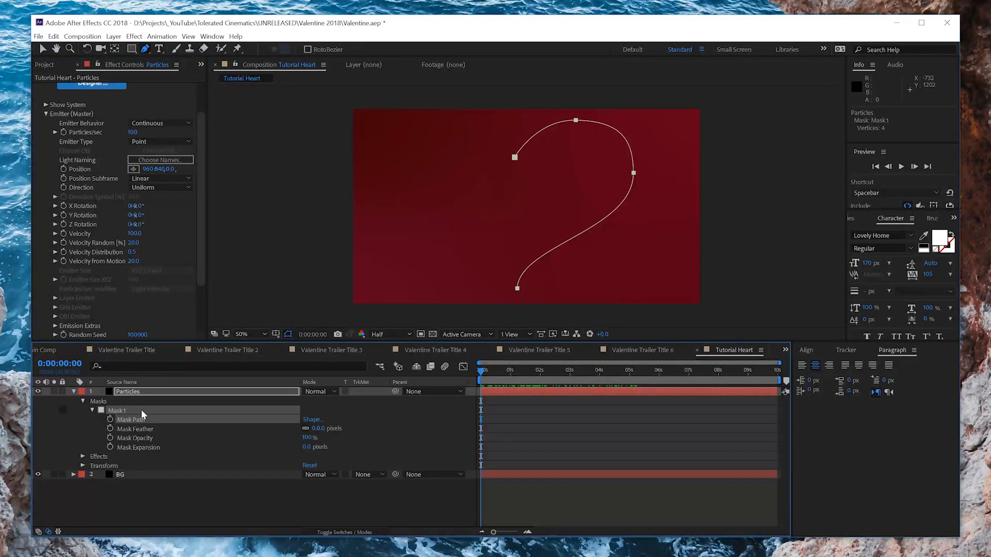
{"action": "left_click", "coordinate": [82, 457]}
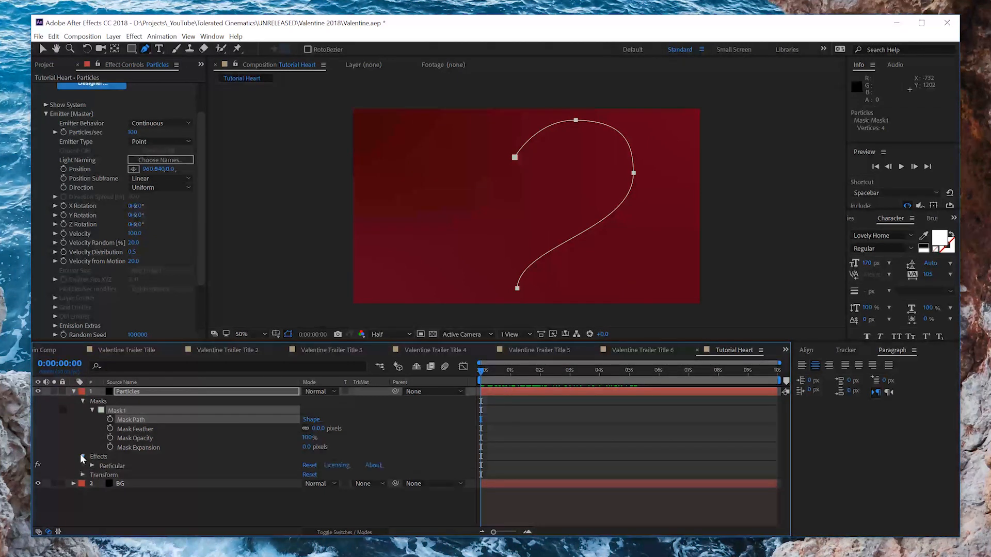
{"action": "left_click", "coordinate": [93, 466]}
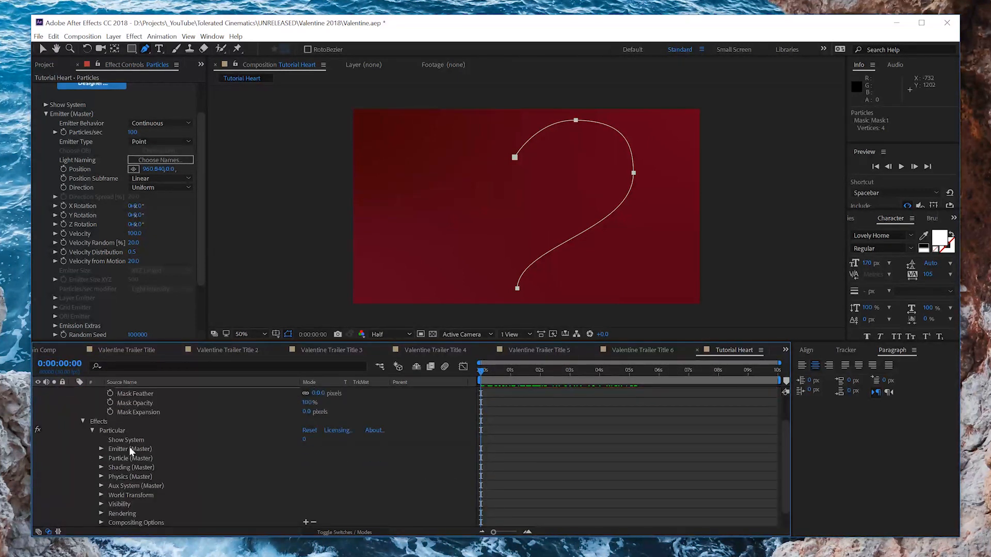
{"action": "left_click", "coordinate": [101, 449]}
{"action": "left_click", "coordinate": [137, 447]}
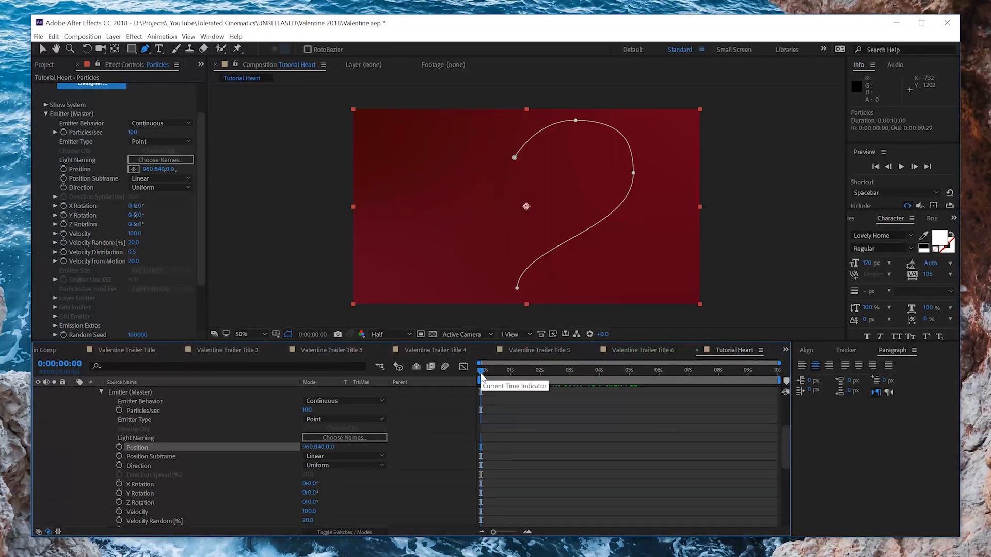
{"action": "key", "text": "ctrl+v"}
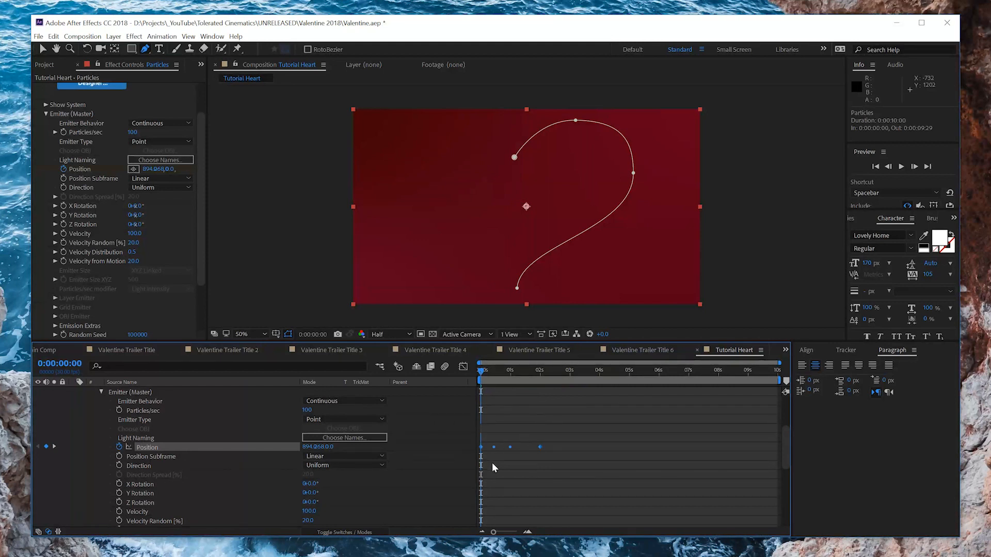
- Time-reverse the emitter's Position keyframes so the particles travel from the half-heart's lower tip to its upper end, and check the motion
{"action": "left_click_drag", "start_coordinate": [484, 369], "coordinate": [530, 380]}
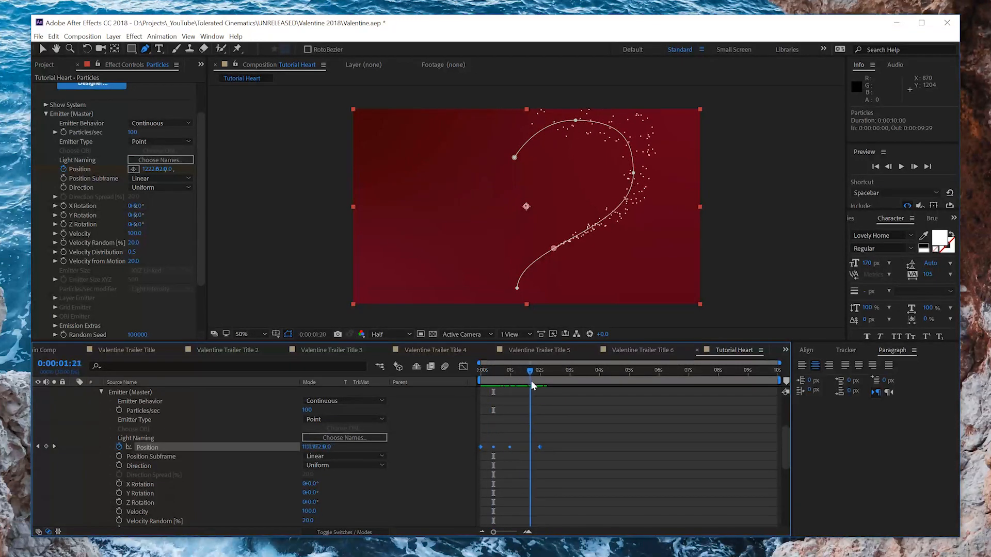
{"action": "right_click", "coordinate": [540, 447]}
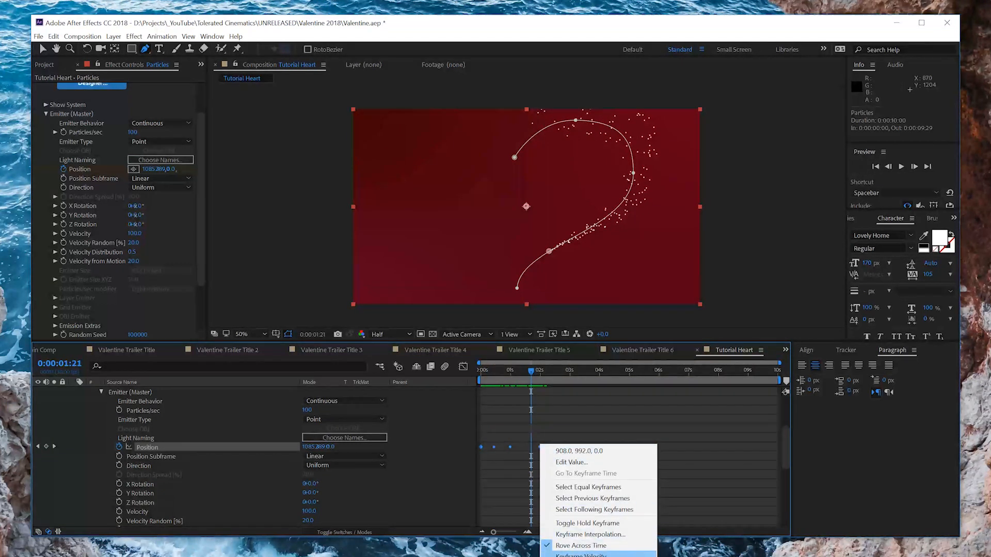
{"action": "mouse_move", "coordinate": [583, 556]}
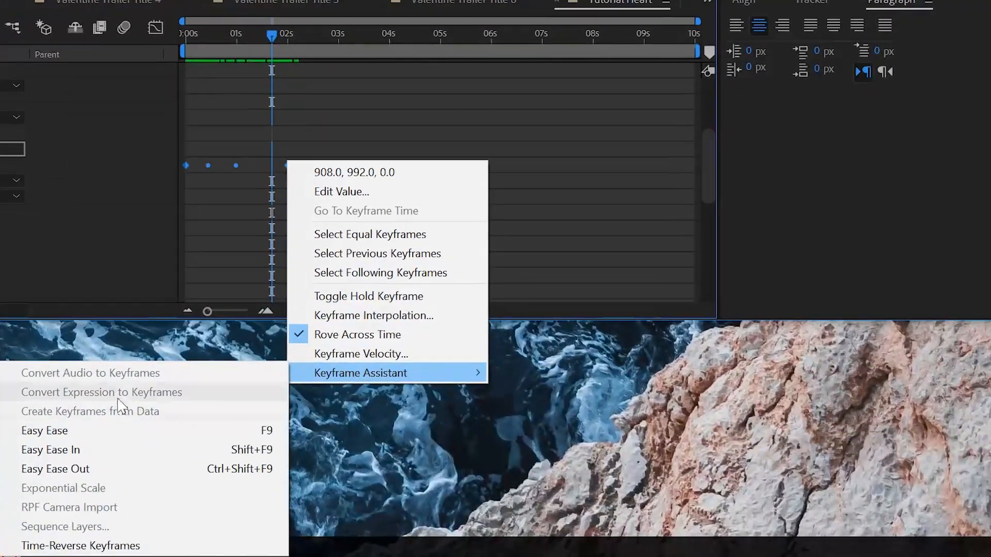
{"action": "left_click", "coordinate": [82, 545]}
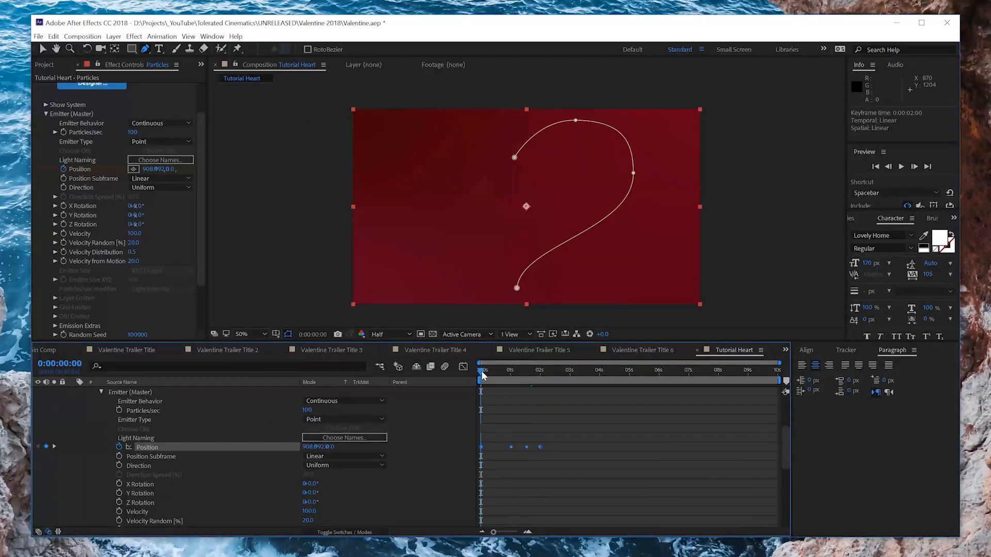
{"action": "left_click_drag", "start_coordinate": [482, 372], "coordinate": [541, 395]}
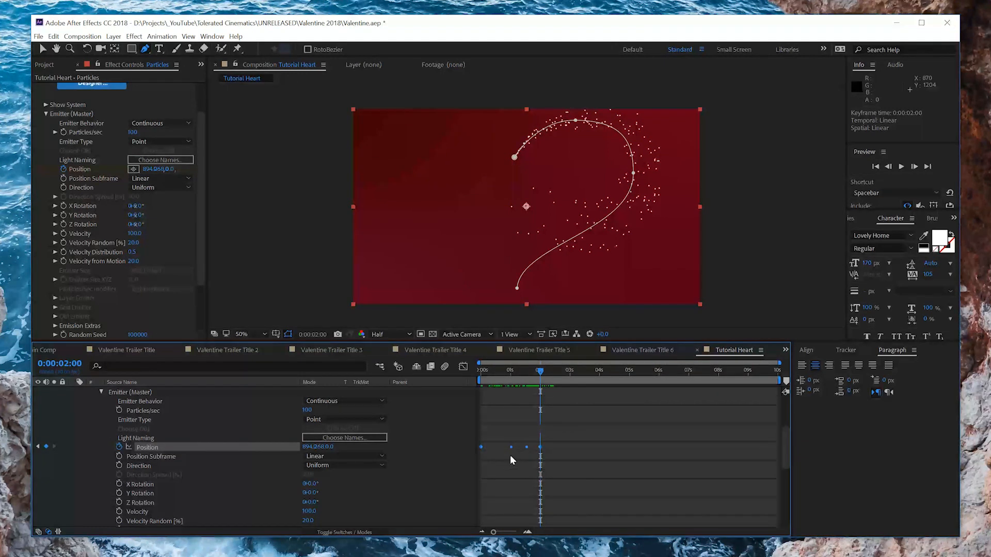
- Try stretching the emitter's Position keyframes so the last one sits at about 3 seconds, and preview the particle trail
{"action": "left_click_drag", "start_coordinate": [551, 447], "coordinate": [567, 472]}
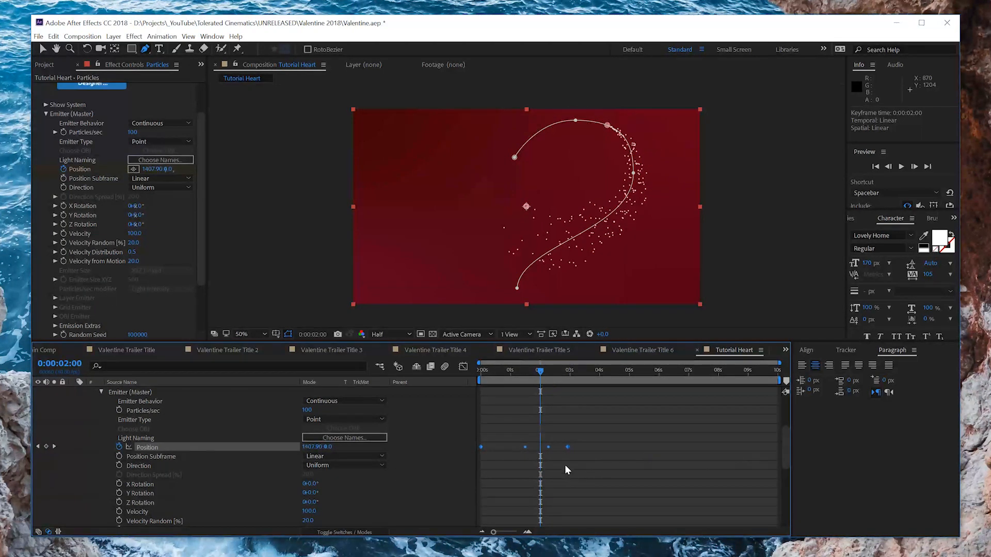
{"action": "left_click_drag", "start_coordinate": [543, 370], "coordinate": [561, 371]}
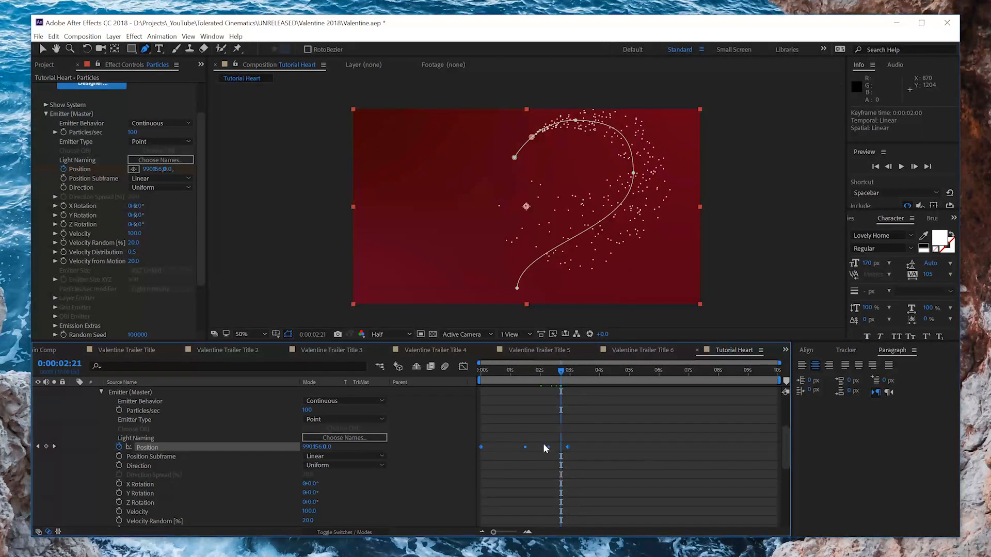
{"action": "left_click_drag", "start_coordinate": [501, 376], "coordinate": [409, 401]}
{"action": "key", "text": "space"}
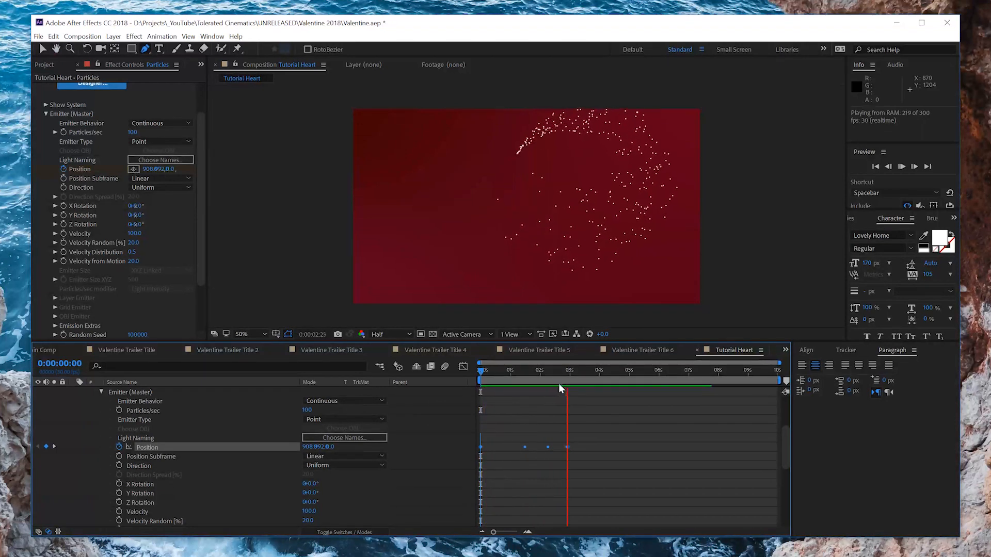
{"action": "left_click_drag", "start_coordinate": [560, 376], "coordinate": [562, 386]}
{"action": "left_click_drag", "start_coordinate": [567, 447], "coordinate": [466, 468]}
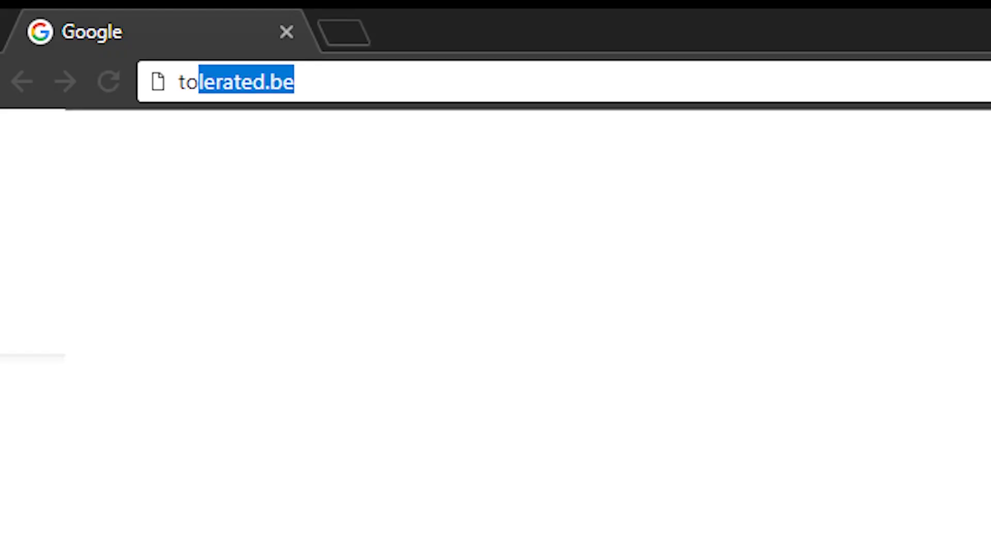
- Switch to the web browser and open toleratedcinematics.com
{"action": "type", "text": "leratedcin"}
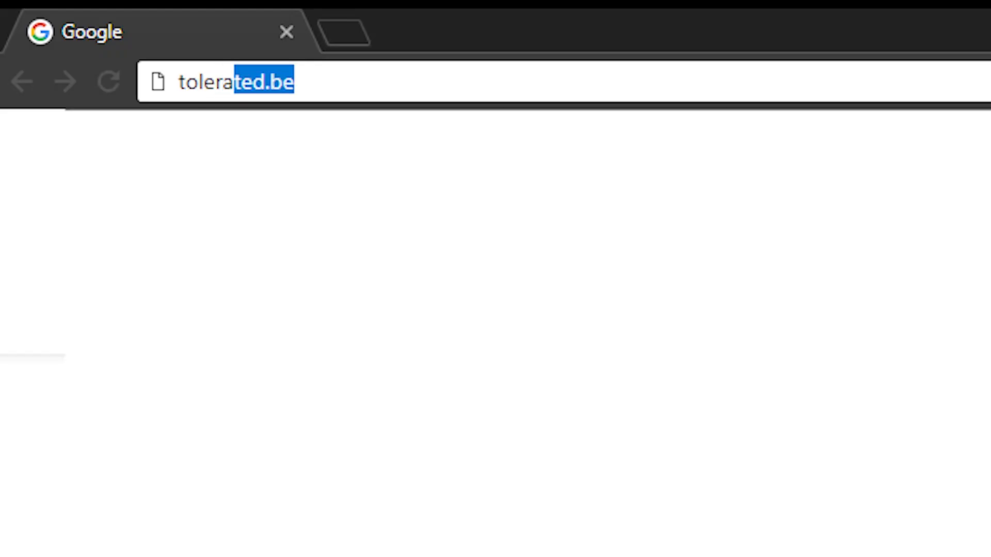
{"action": "type", "text": "ematics.com"}
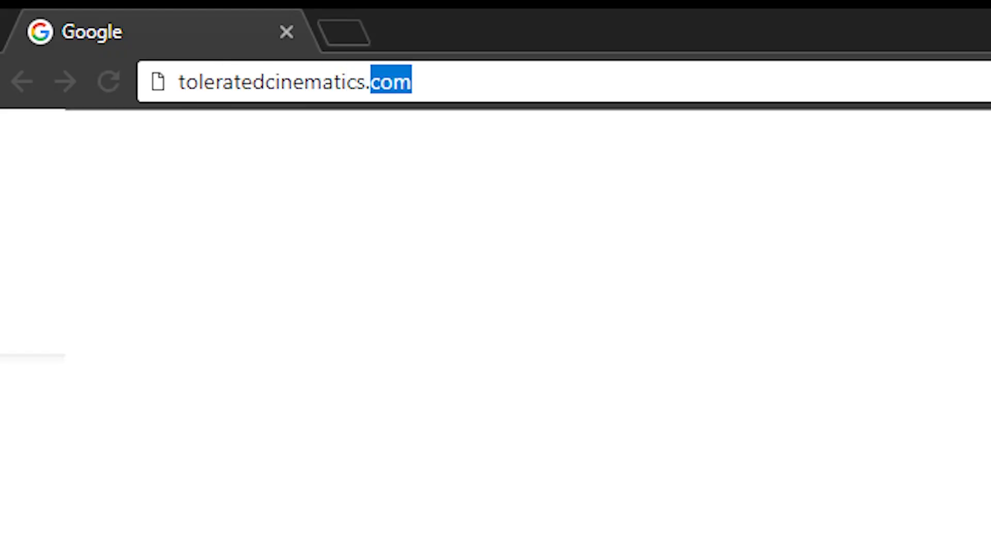
{"action": "key", "text": "Return"}
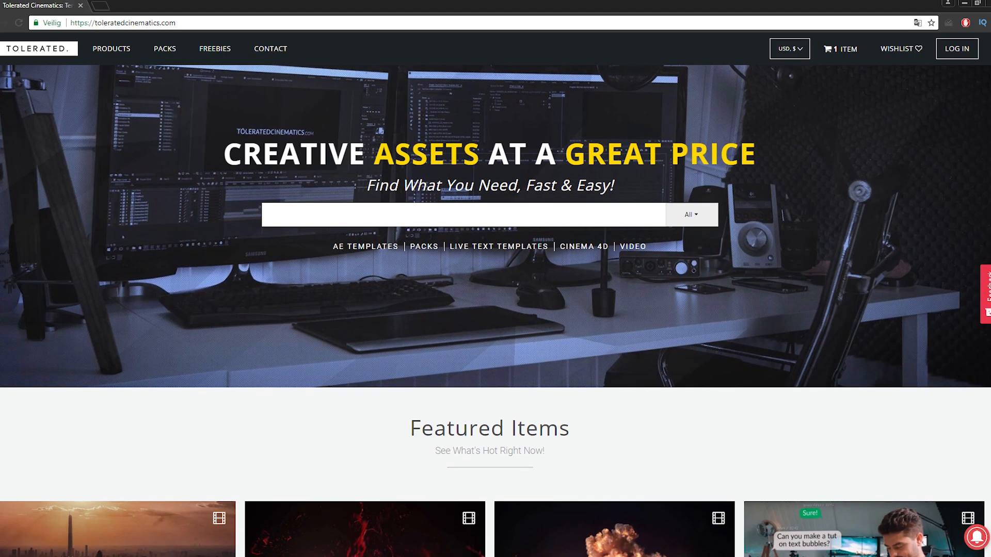
- Browse the Essential Graphics Template products and search the product catalogue for "new year"
{"action": "scroll", "coordinate": [495, 310], "scroll_direction": "down", "scroll_amount": 1}
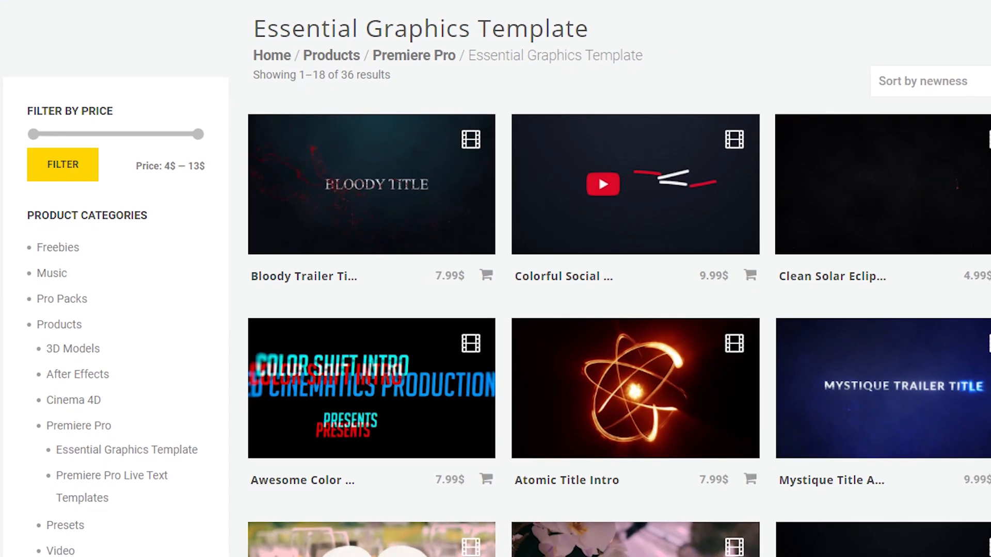
{"action": "left_click", "coordinate": [601, 171]}
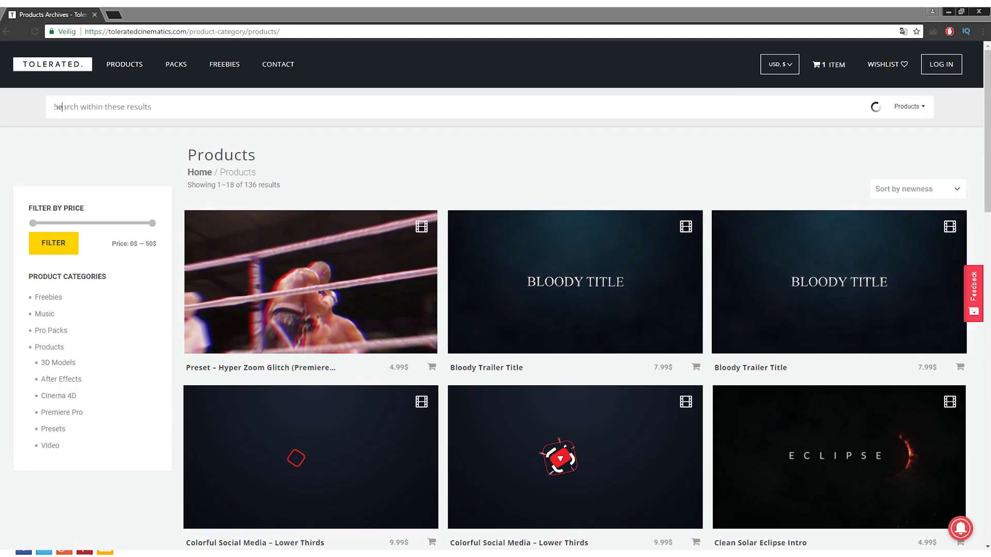
{"action": "type", "text": "new year"}
{"action": "key", "text": "Return"}
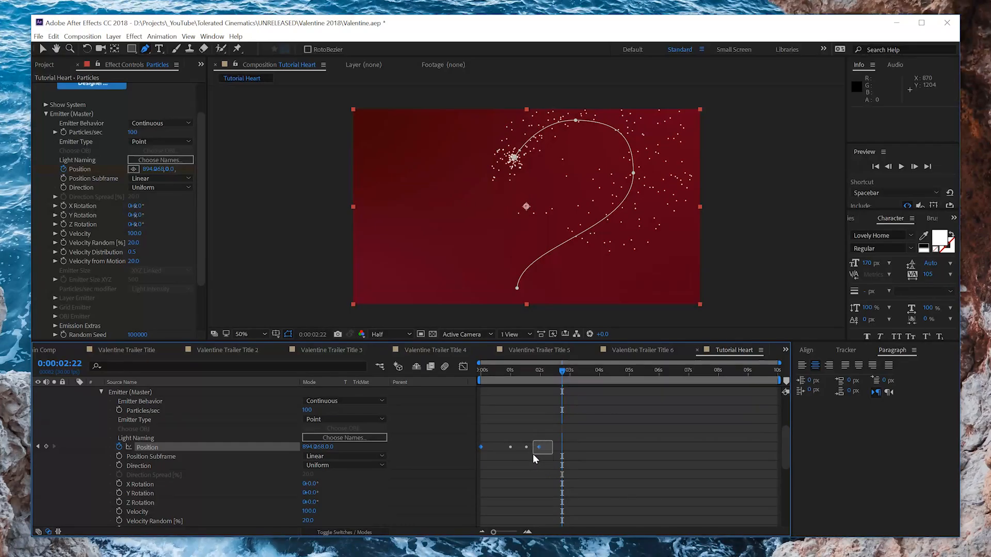
- Apply Easy Ease to the first and last Position keyframes of the emitter
{"action": "right_click", "coordinate": [540, 446]}
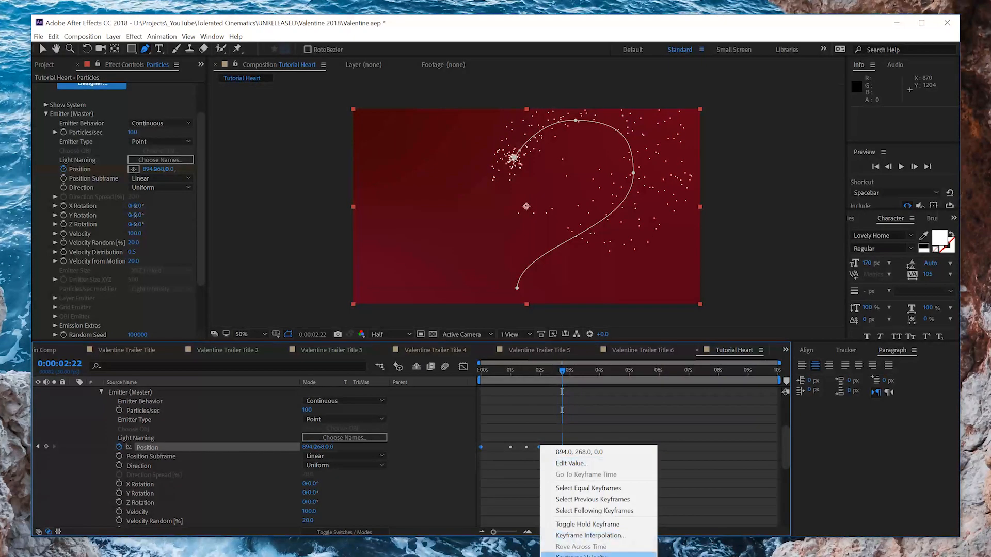
{"action": "mouse_move", "coordinate": [568, 556]}
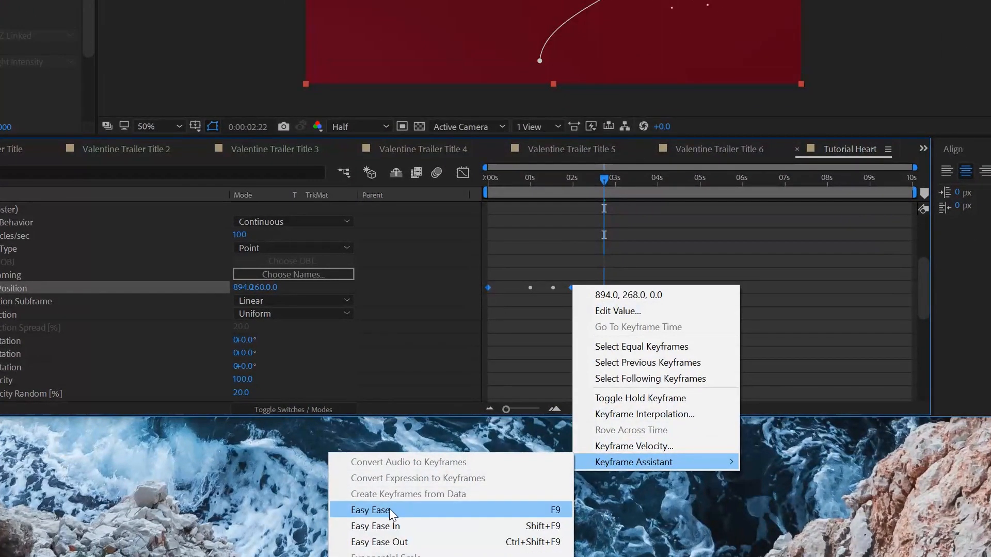
{"action": "left_click", "coordinate": [390, 509]}
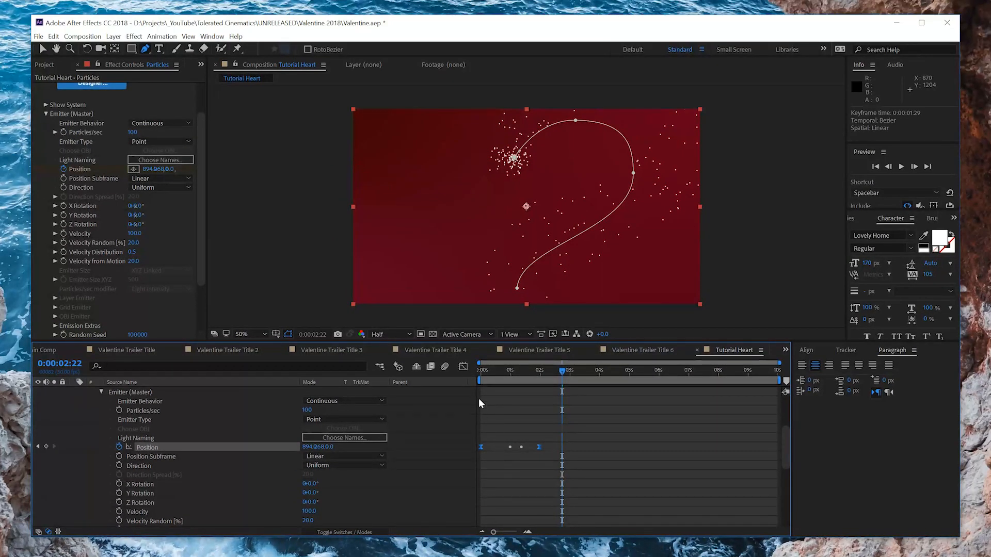
- Steepen the Position speed graph by pulling the keyframe influence handles inward, then preview the motion from the start
{"action": "left_click", "coordinate": [463, 367]}
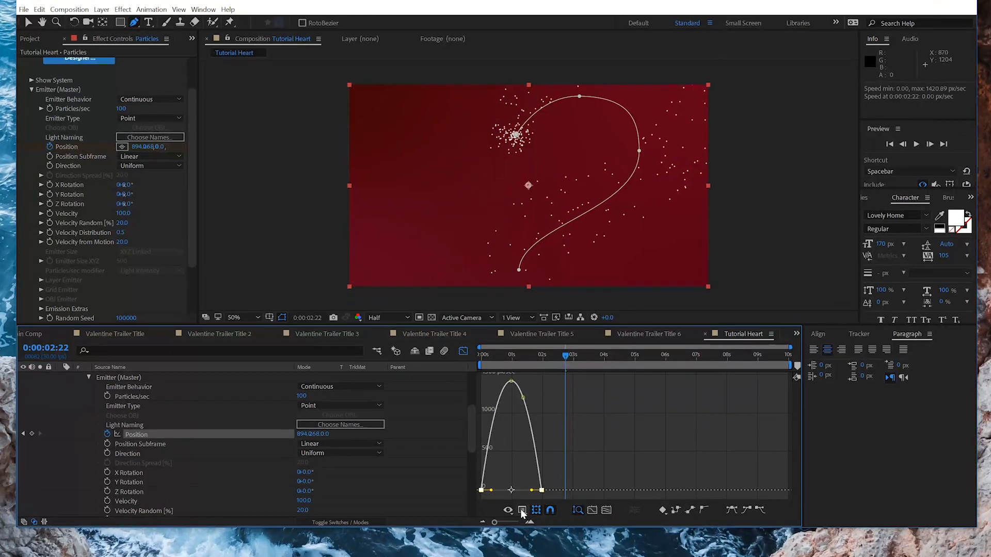
{"action": "left_click", "coordinate": [506, 521]}
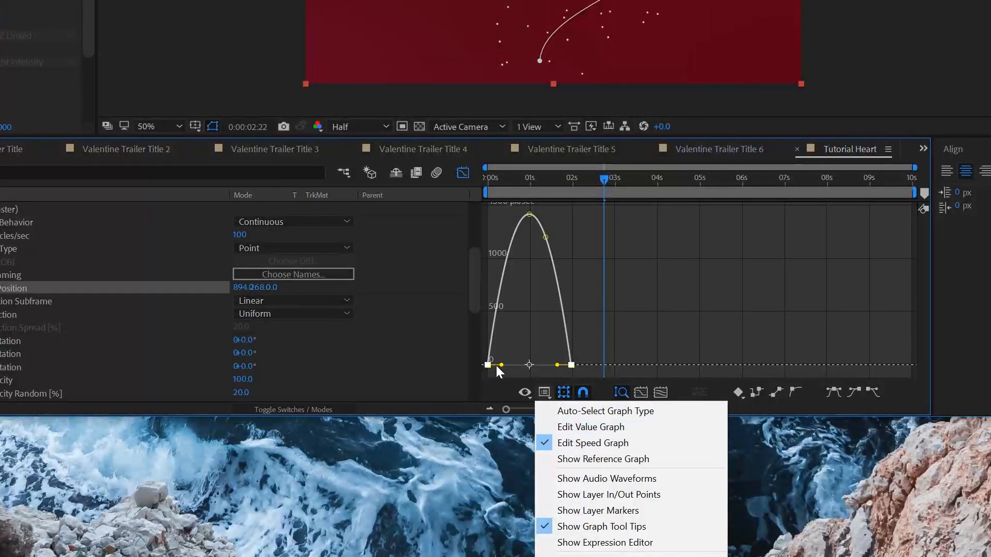
{"action": "left_click_drag", "start_coordinate": [503, 365], "coordinate": [543, 361]}
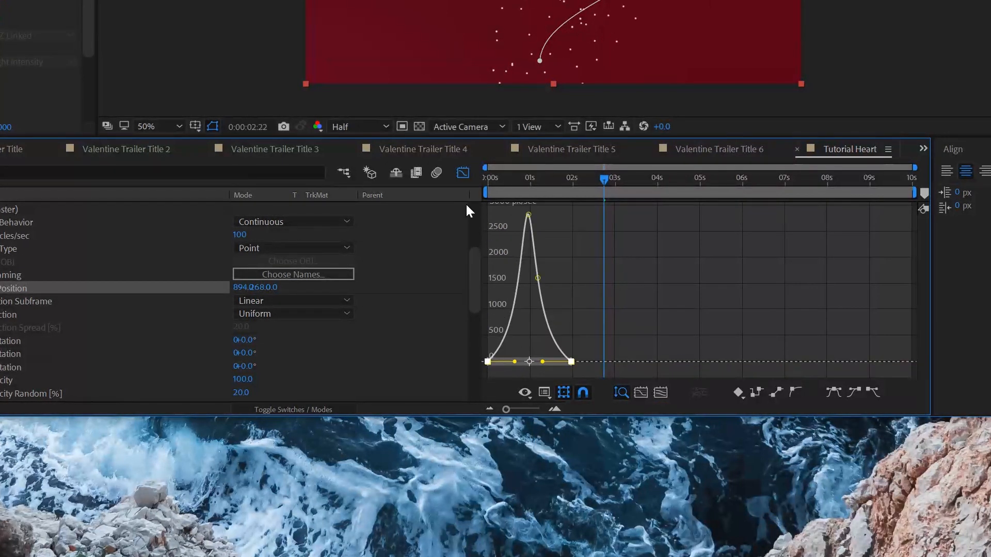
{"action": "left_click", "coordinate": [464, 173]}
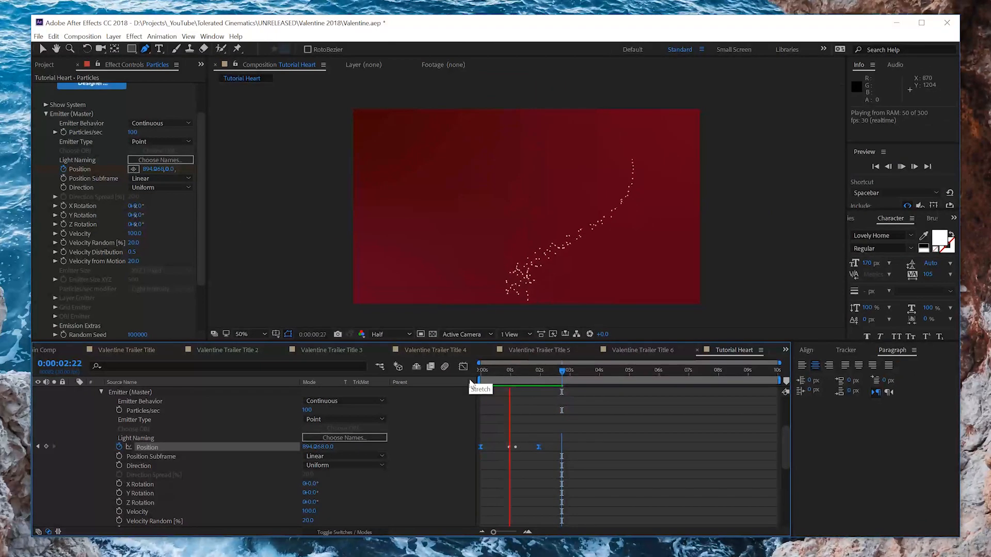
{"action": "left_click", "coordinate": [503, 373]}
{"action": "left_click_drag", "start_coordinate": [503, 373], "coordinate": [462, 410]}
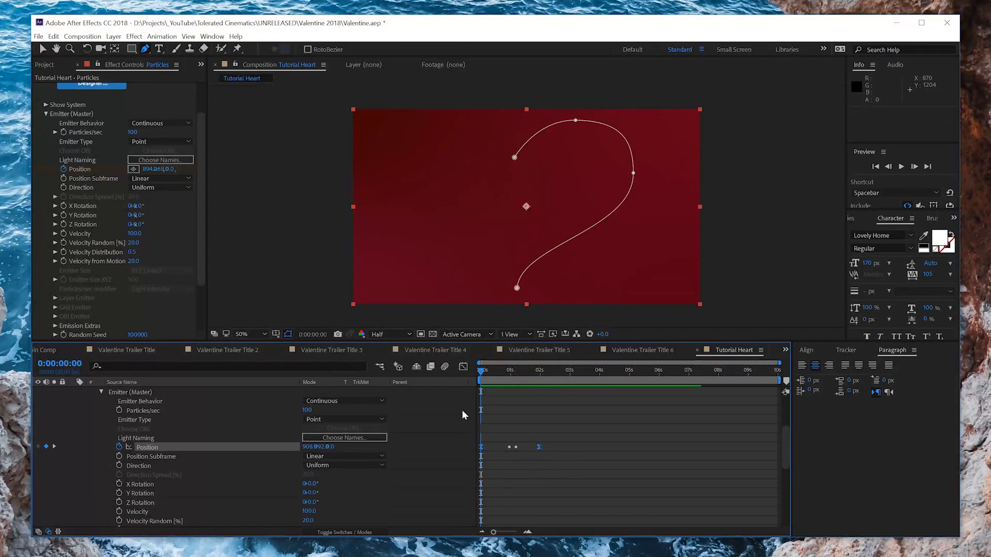
- Convert only the first Position keyframe back to linear, leaving the last one eased, and preview the trail
{"action": "left_click", "coordinate": [482, 446], "text": "ctrl"}
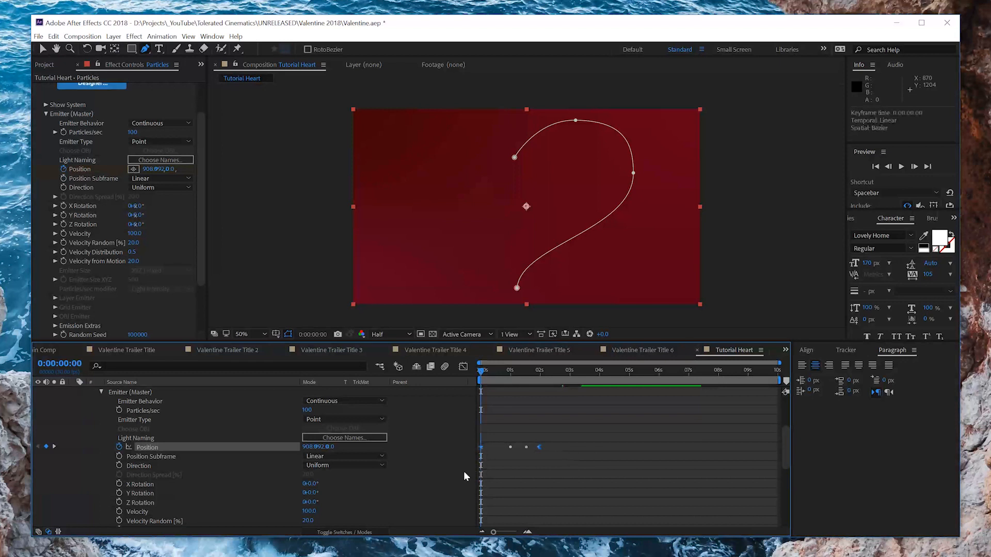
{"action": "key", "text": "ctrl+z"}
{"action": "left_click", "coordinate": [487, 444]}
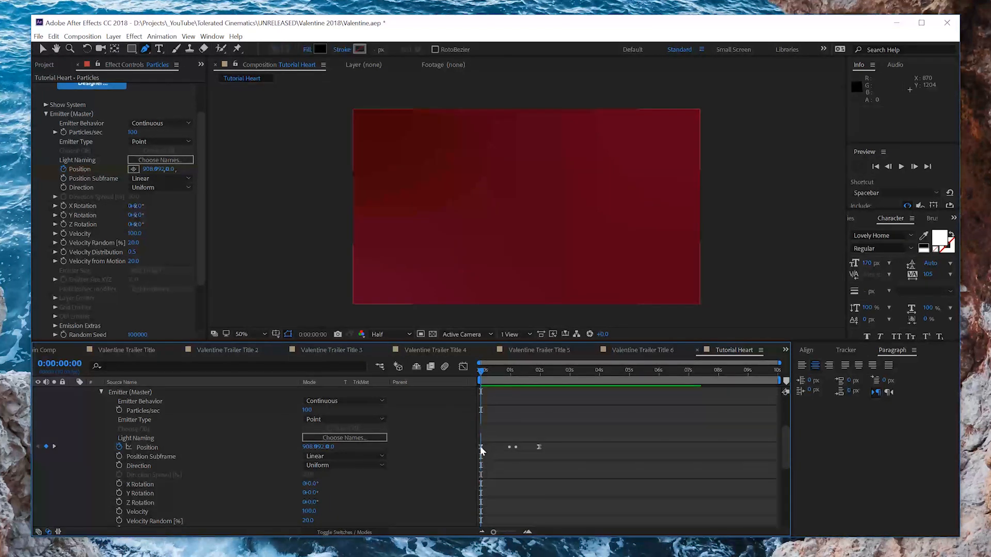
{"action": "left_click", "coordinate": [481, 447]}
{"action": "left_click", "coordinate": [482, 447], "text": "ctrl"}
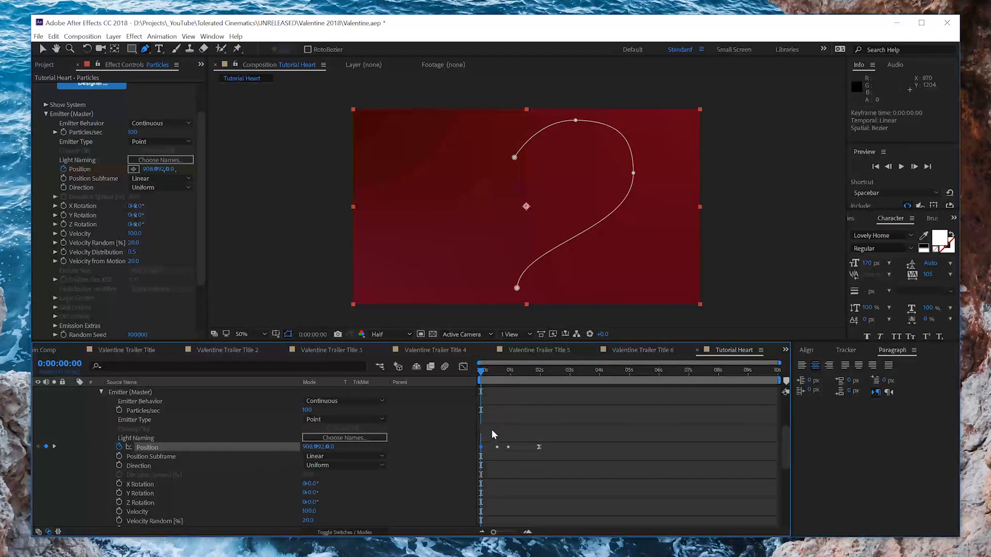
{"action": "key", "text": "space"}
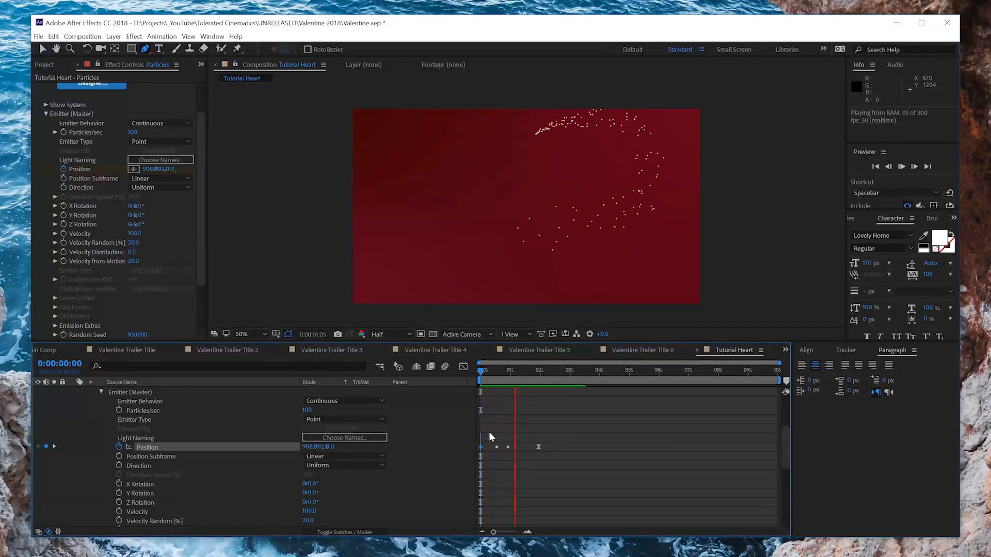
{"action": "left_click_drag", "start_coordinate": [537, 379], "coordinate": [553, 392]}
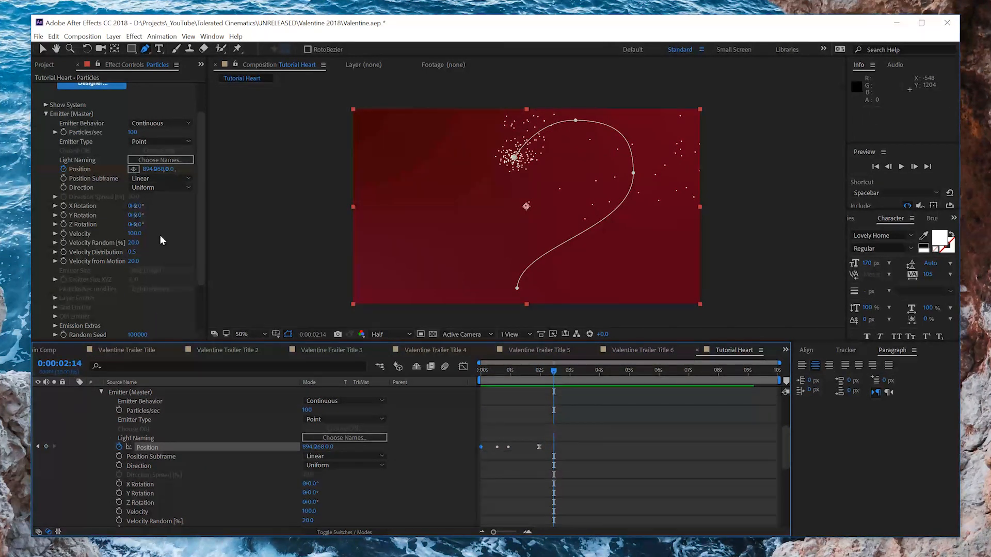
- Set the emitter's Velocity, Velocity Random, Velocity Distribution and Velocity from Motion to 0, then preview the particle line
{"action": "left_click", "coordinate": [134, 233]}
{"action": "type", "text": "0"}
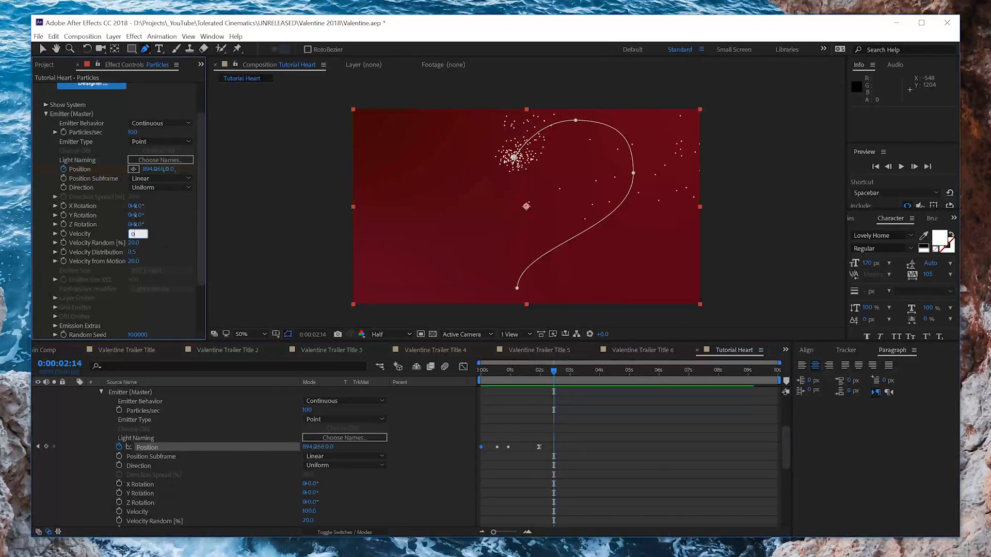
{"action": "key", "text": "Return"}
{"action": "left_click", "coordinate": [134, 243]}
{"action": "type", "text": "0"}
{"action": "left_click", "coordinate": [132, 253]}
{"action": "type", "text": "0"}
{"action": "left_click", "coordinate": [134, 262]}
{"action": "type", "text": "0"}
{"action": "key", "text": "Return"}
{"action": "key", "text": "space"}
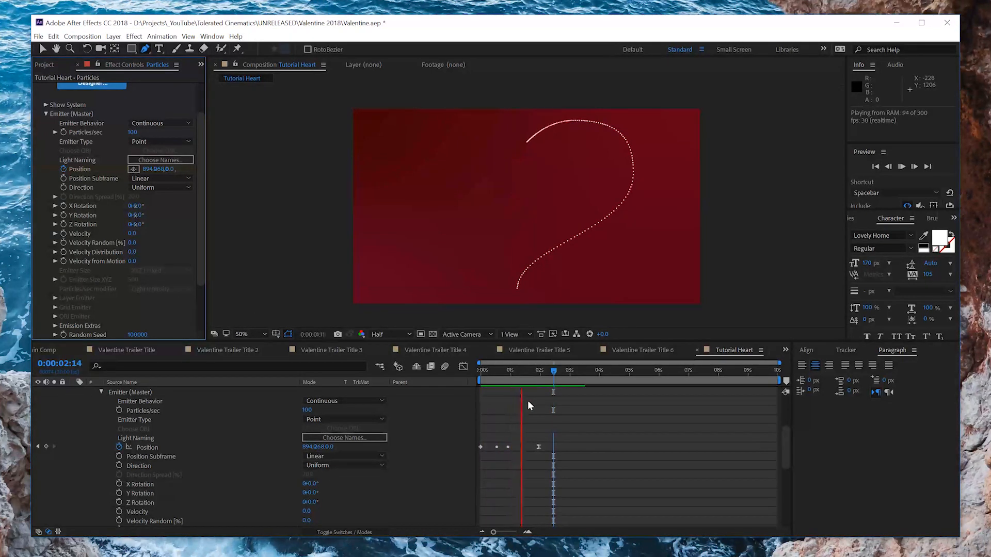
{"action": "left_click_drag", "start_coordinate": [547, 373], "coordinate": [521, 396]}
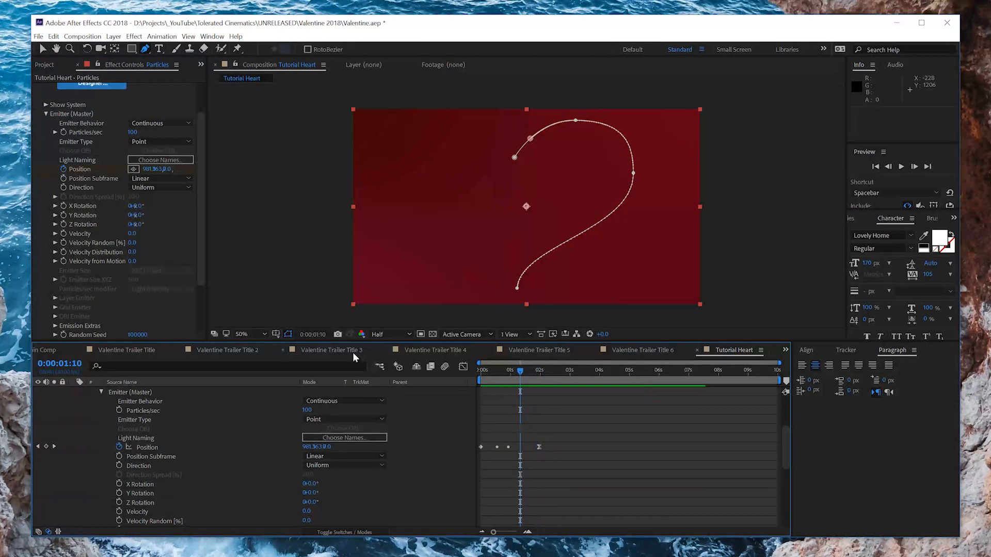
- Hide the mask path overlay in the composition view and activate the Selection tool
{"action": "left_click", "coordinate": [288, 335]}
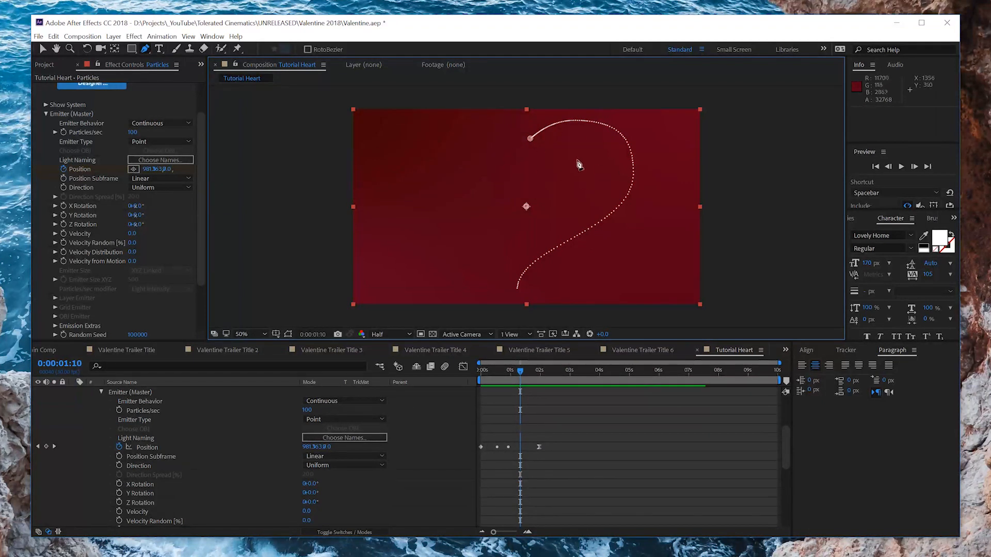
{"action": "left_click", "coordinate": [42, 50]}
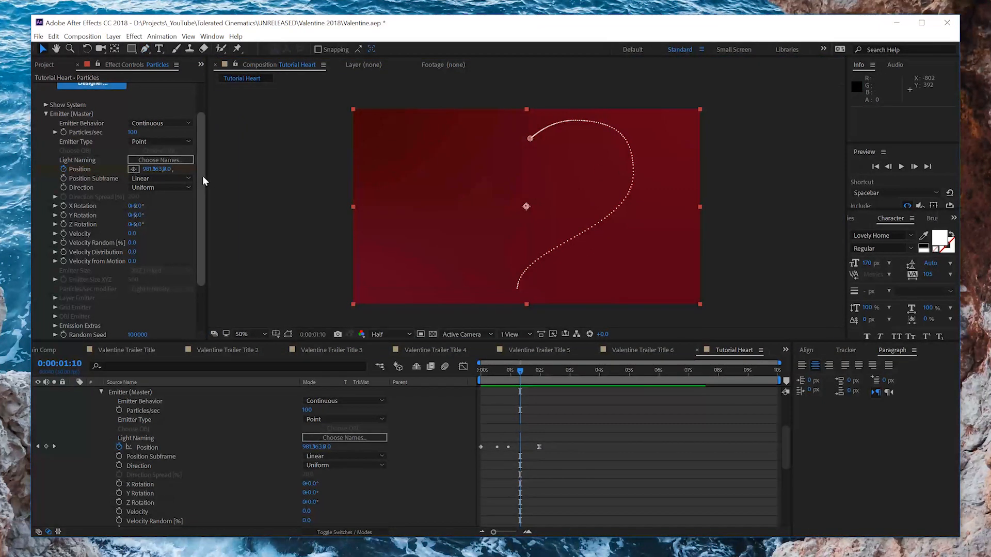
- Set the Turbulence Field's Affect Position to 250 in the Particular Air physics, then preview the line's movement
{"action": "mouse_move", "coordinate": [206, 176]}
{"action": "left_mouse_down"}
{"action": "mouse_move", "coordinate": [225, 164]}
{"action": "mouse_move", "coordinate": [238, 171]}
{"action": "mouse_move", "coordinate": [220, 186]}
{"action": "left_mouse_up"}
{"action": "scroll", "coordinate": [214, 205], "scroll_direction": "down", "scroll_amount": 2}
{"action": "scroll", "coordinate": [215, 205], "scroll_direction": "down", "scroll_amount": 1}
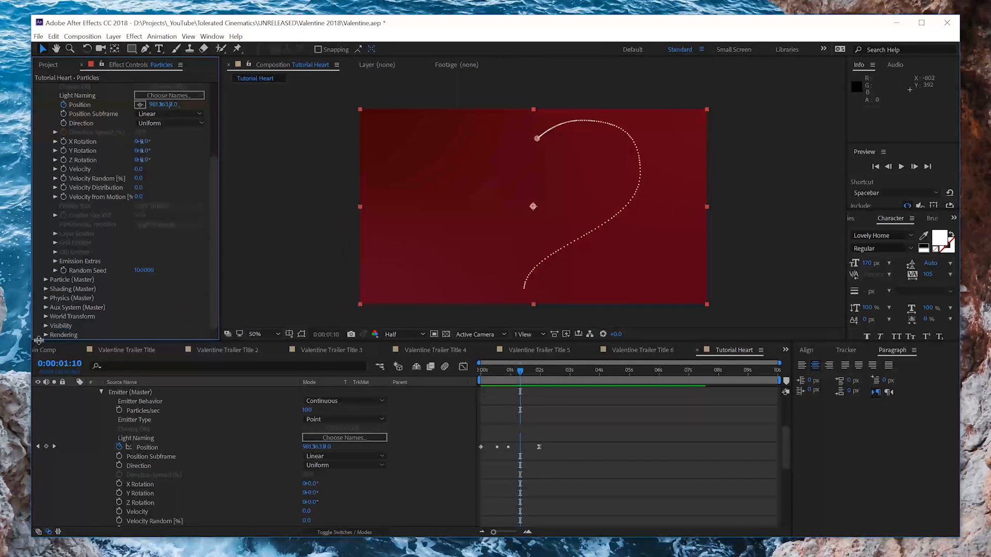
{"action": "left_click", "coordinate": [46, 298]}
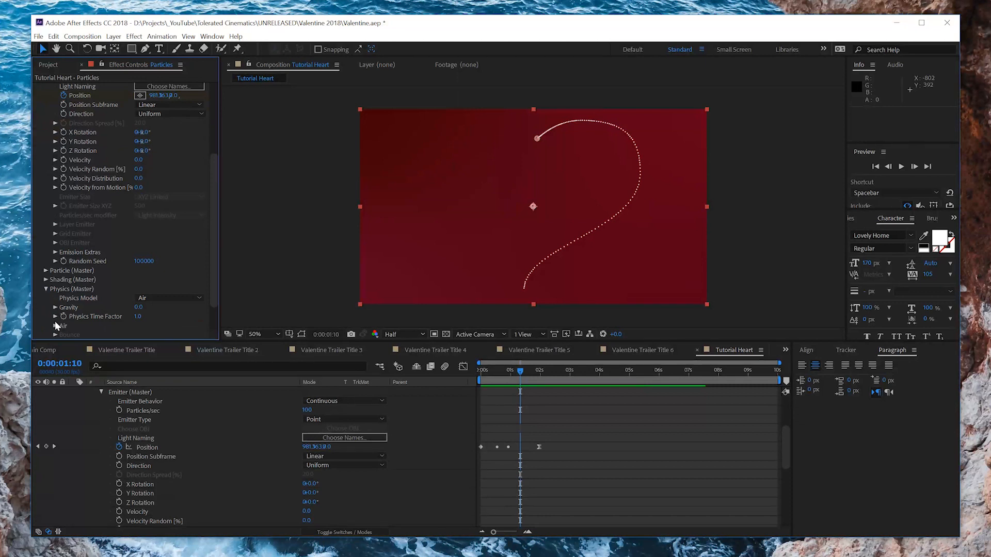
{"action": "left_click", "coordinate": [55, 325]}
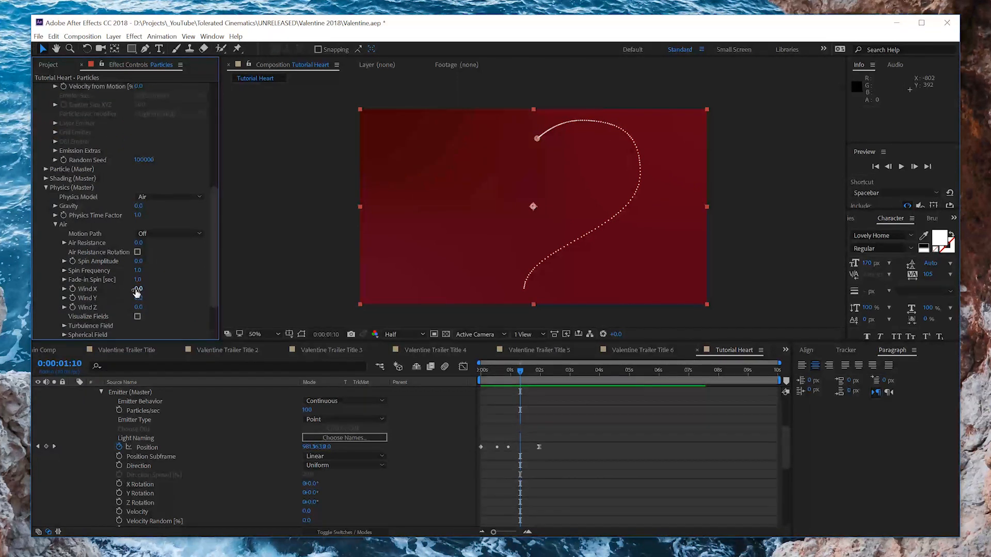
{"action": "left_click", "coordinate": [63, 325]}
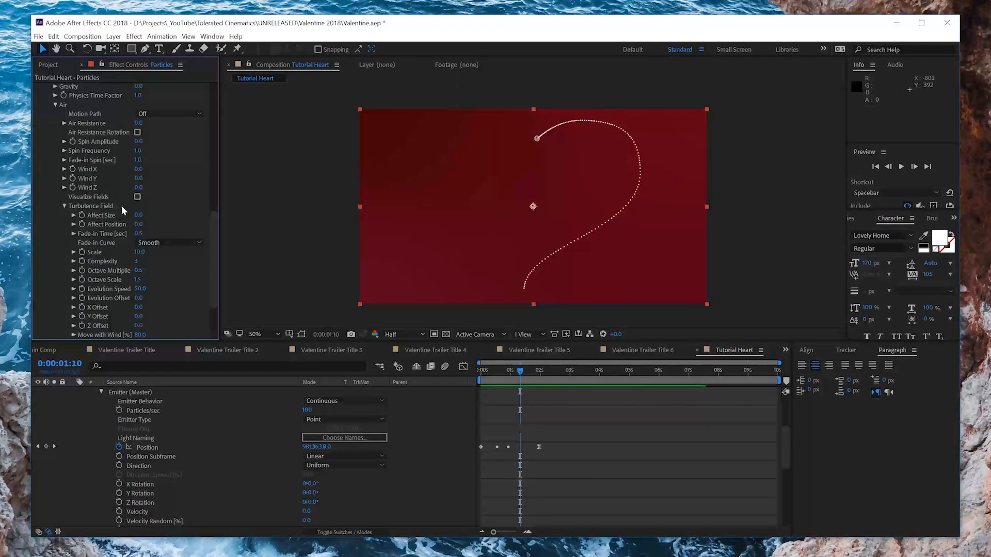
{"action": "left_click", "coordinate": [138, 224]}
{"action": "type", "text": "250"}
{"action": "key", "text": "space"}
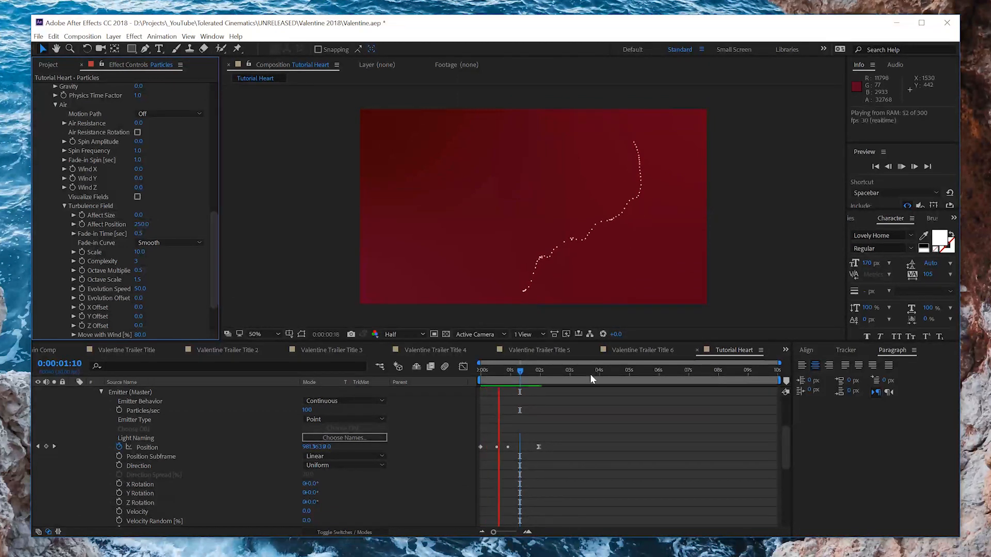
{"action": "left_click", "coordinate": [511, 373]}
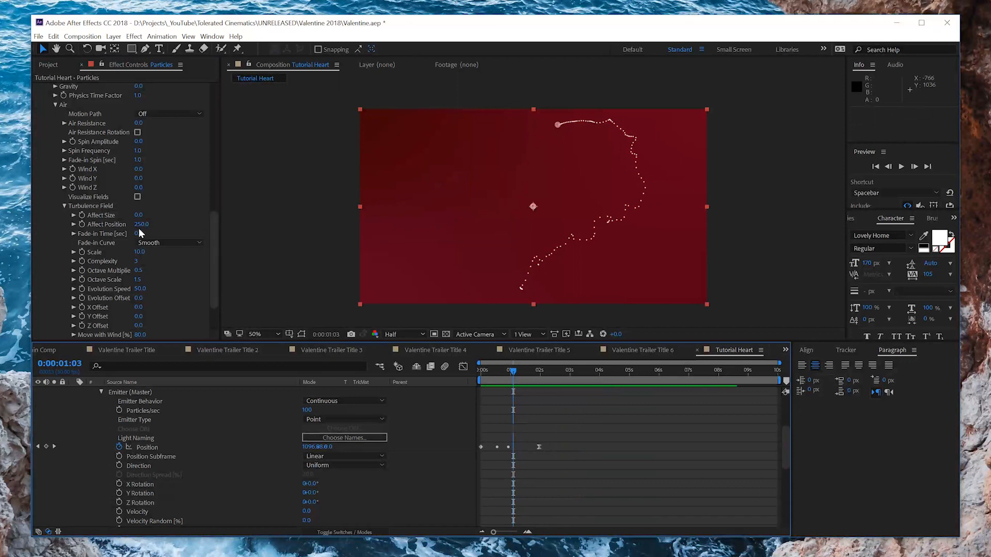
- Set the turbulence Affect Position to 150 and preview the particle line
{"action": "left_click", "coordinate": [139, 225]}
{"action": "type", "text": "150"}
{"action": "key", "text": "Return"}
{"action": "key", "text": "space"}
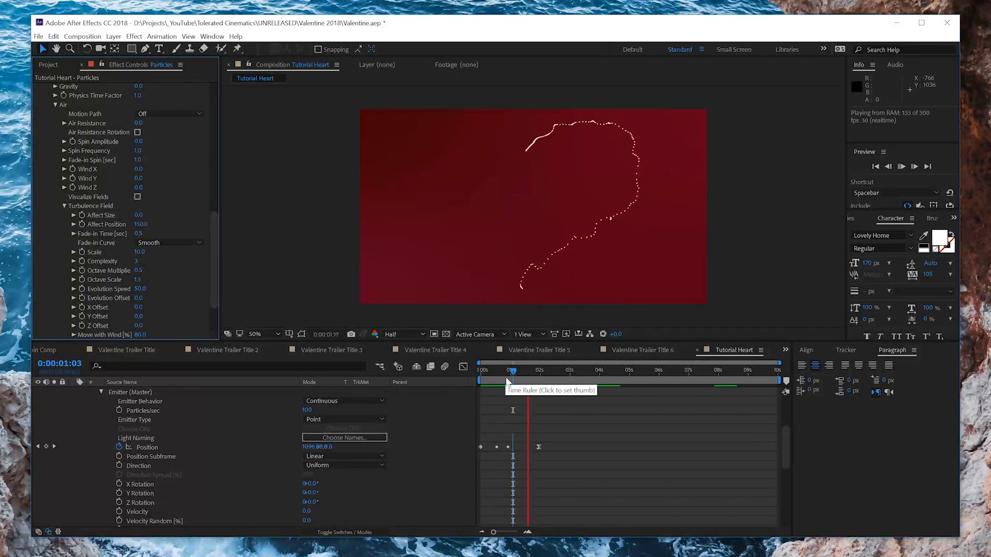
{"action": "left_click", "coordinate": [506, 376]}
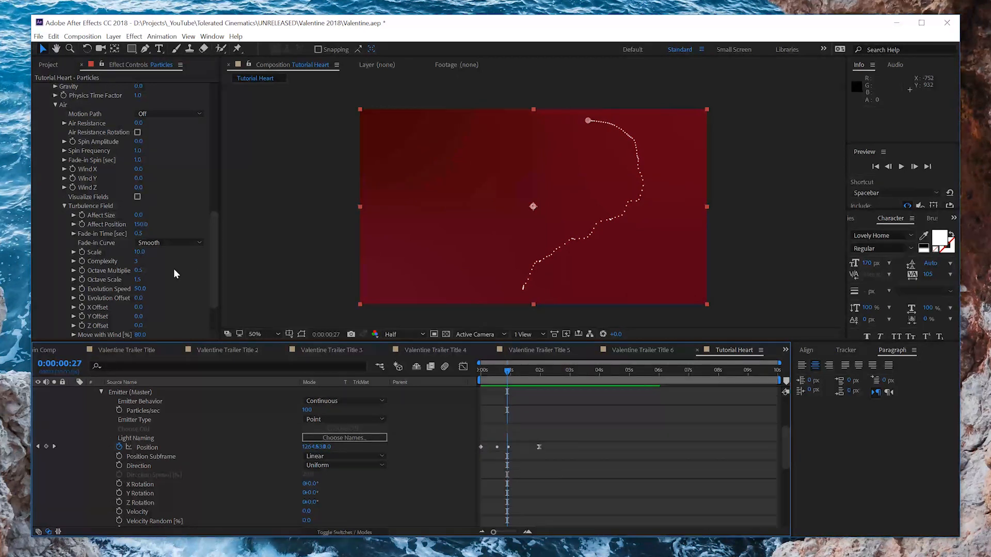
- Set the Turbulence Field's Scale to 7 and preview the wavy line
{"action": "left_click", "coordinate": [140, 252]}
{"action": "type", "text": "7"}
{"action": "key", "text": "Return"}
{"action": "left_click", "coordinate": [137, 263]}
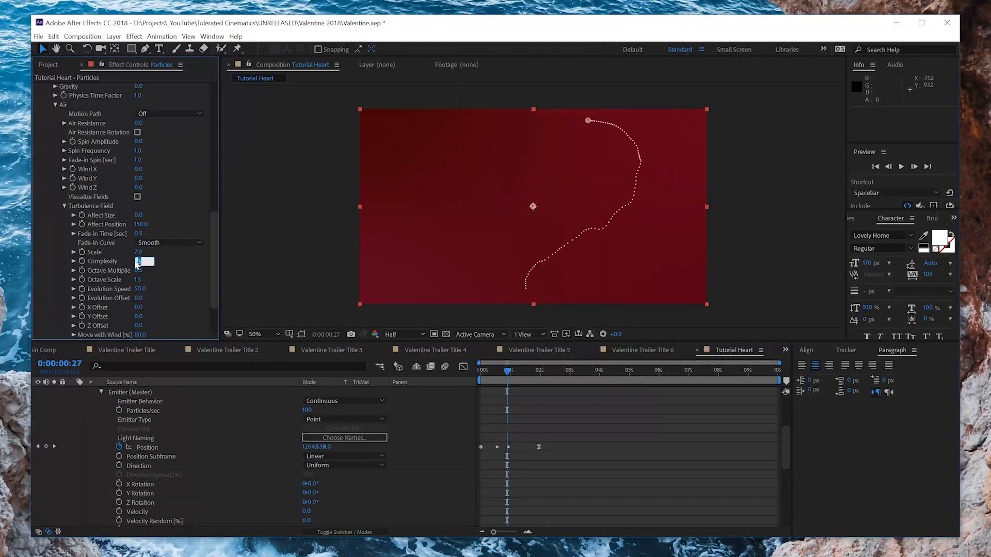
{"action": "key", "text": "Return"}
{"action": "key", "text": "space"}
{"action": "left_click", "coordinate": [512, 371]}
- Raise the emitter's Particles/sec to 580 so the dotted trail reads as a solid line
{"action": "left_click_drag", "start_coordinate": [212, 268], "coordinate": [234, 165]}
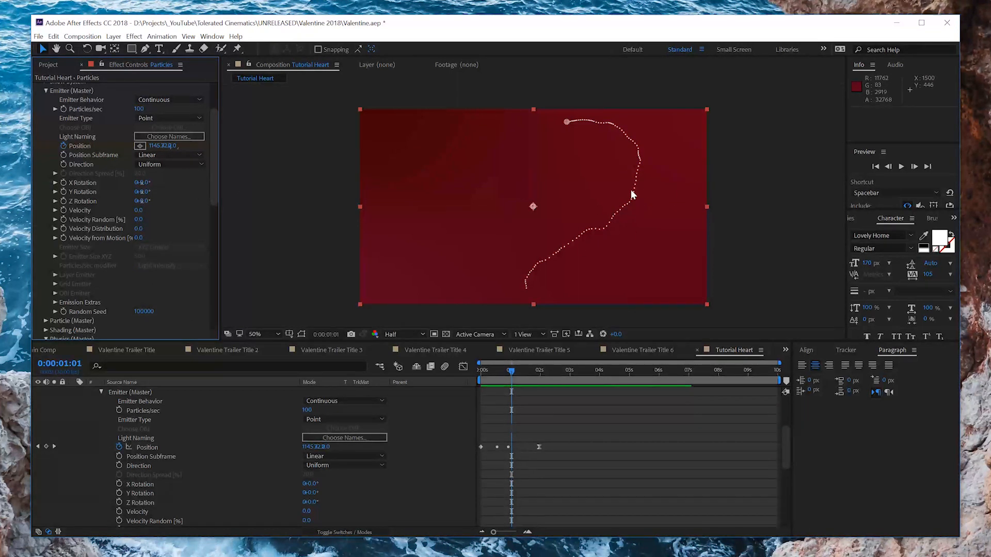
{"action": "left_click_drag", "start_coordinate": [138, 109], "coordinate": [164, 108]}
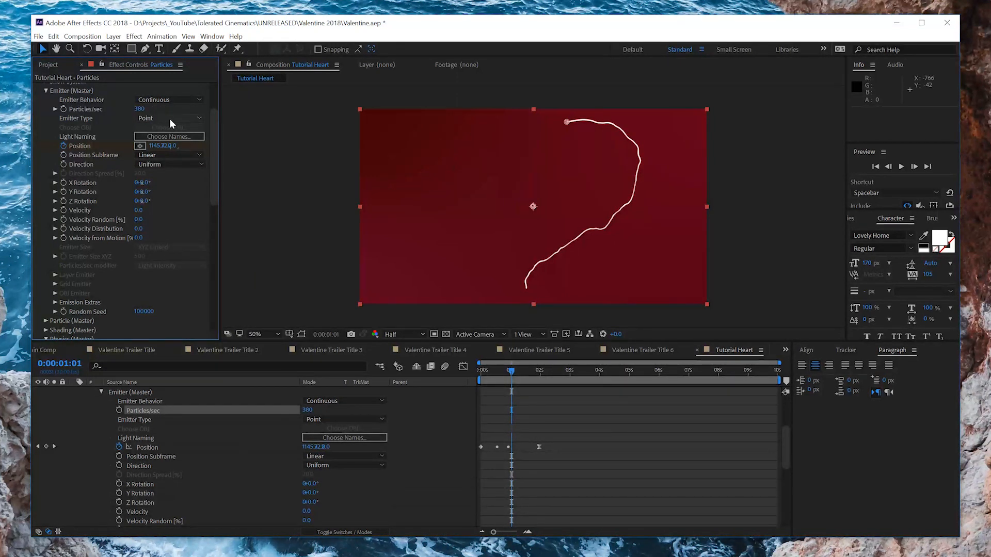
{"action": "left_click", "coordinate": [141, 109]}
{"action": "type", "text": "580"}
{"action": "key", "text": "Return"}
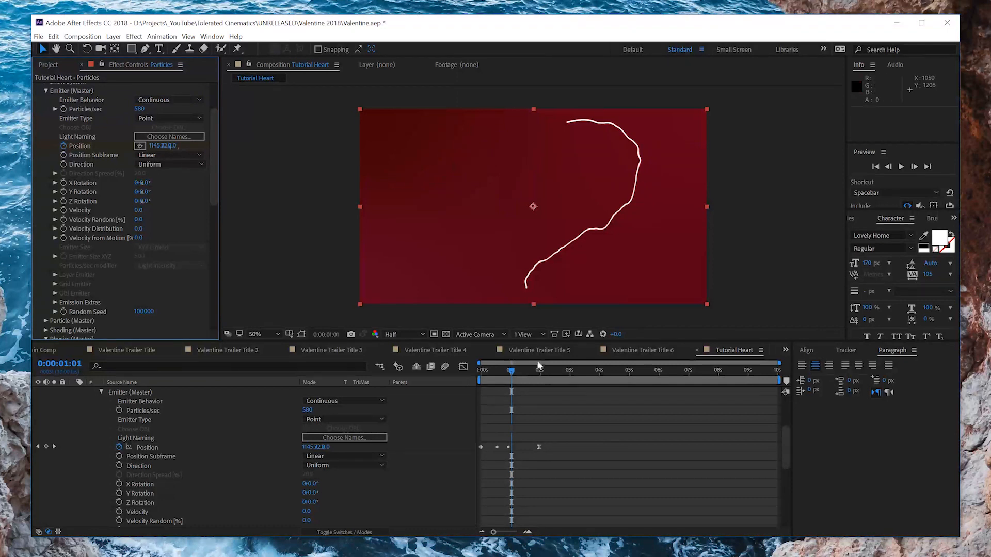
- Move to 0:00:01:08 and set the emitter's Position Subframe to 10x Linear
{"action": "mouse_move", "coordinate": [511, 376]}
{"action": "left_mouse_down"}
{"action": "mouse_move", "coordinate": [482, 368]}
{"action": "mouse_move", "coordinate": [544, 362]}
{"action": "mouse_move", "coordinate": [491, 377]}
{"action": "mouse_move", "coordinate": [516, 376]}
{"action": "left_mouse_up"}
{"action": "left_click", "coordinate": [149, 155]}
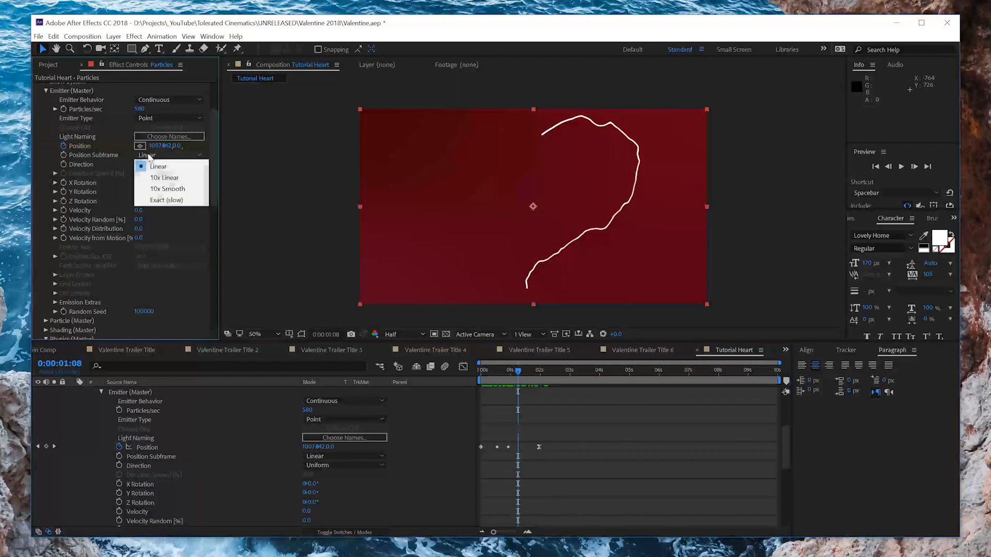
{"action": "left_click", "coordinate": [160, 181]}
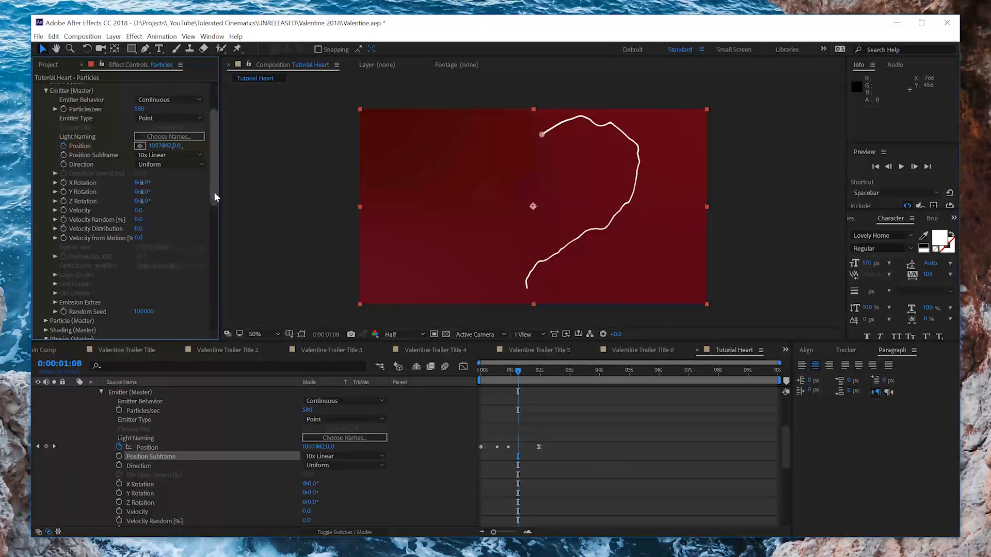
- Try scattering the line with an emitter Velocity of 10 and Velocity Random of 100%
{"action": "scroll", "coordinate": [214, 192], "scroll_direction": "down", "scroll_amount": 2}
{"action": "left_click", "coordinate": [138, 175]}
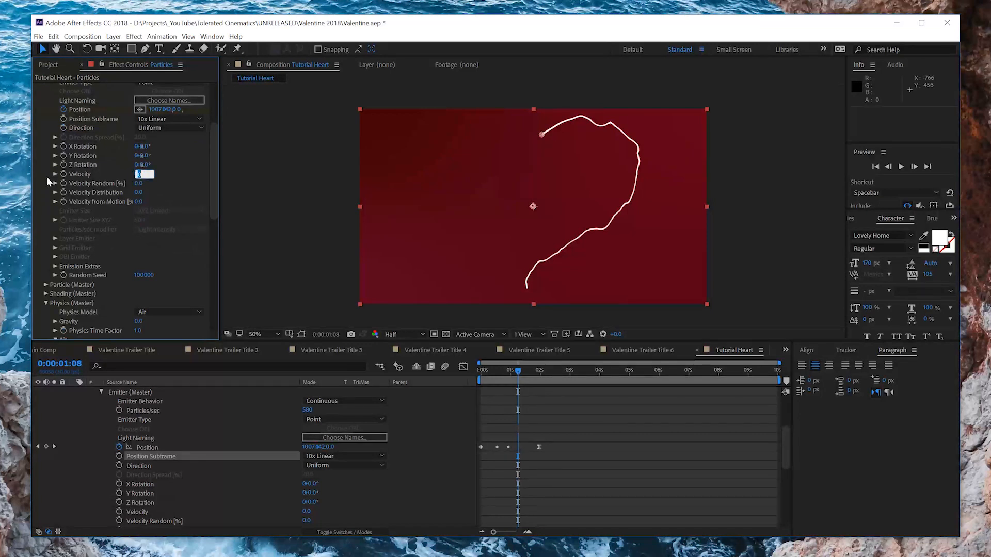
{"action": "key", "text": "Return"}
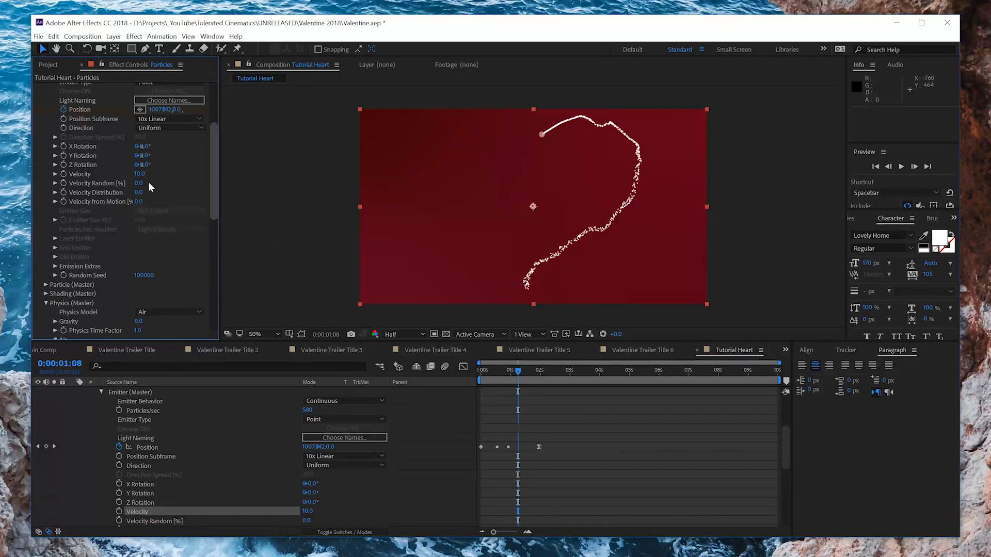
{"action": "left_click_drag", "start_coordinate": [139, 183], "coordinate": [404, 170]}
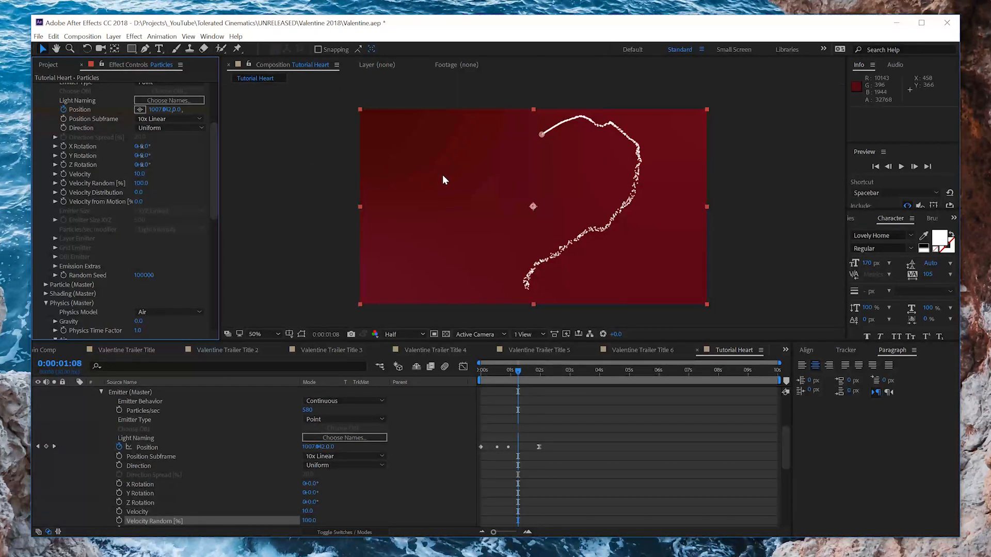
- Set the emitter's Velocity back to 0
{"action": "left_click", "coordinate": [139, 174]}
{"action": "type", "text": "0"}
{"action": "key", "text": "Return"}
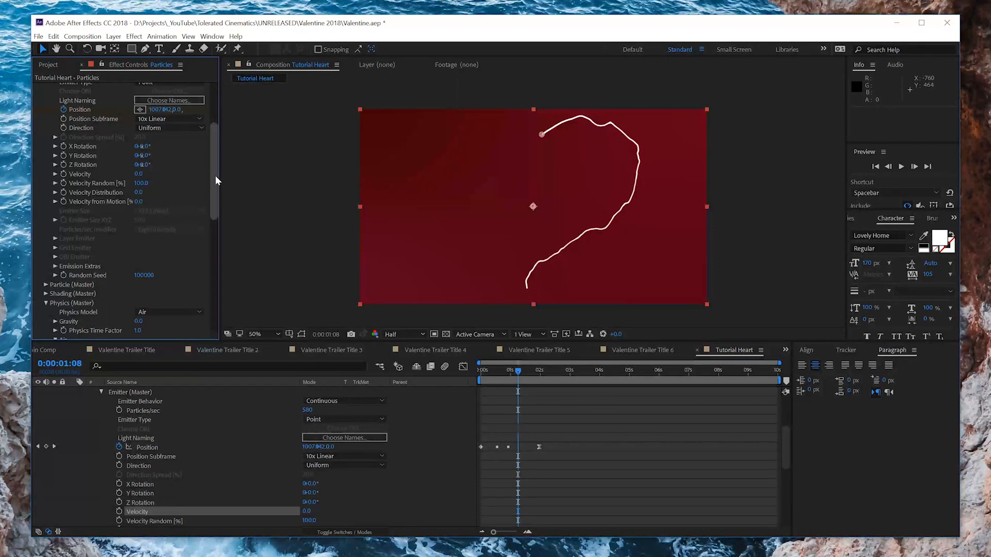
- Shorten the particle Life, trying 2 seconds before settling on 1.5 seconds
{"action": "left_click_drag", "start_coordinate": [215, 175], "coordinate": [214, 193]}
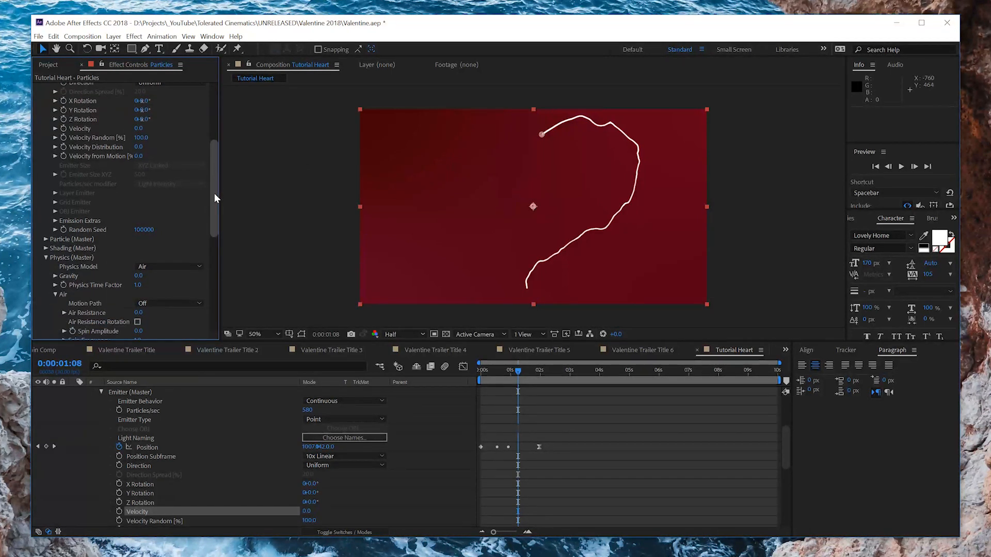
{"action": "left_click", "coordinate": [46, 239]}
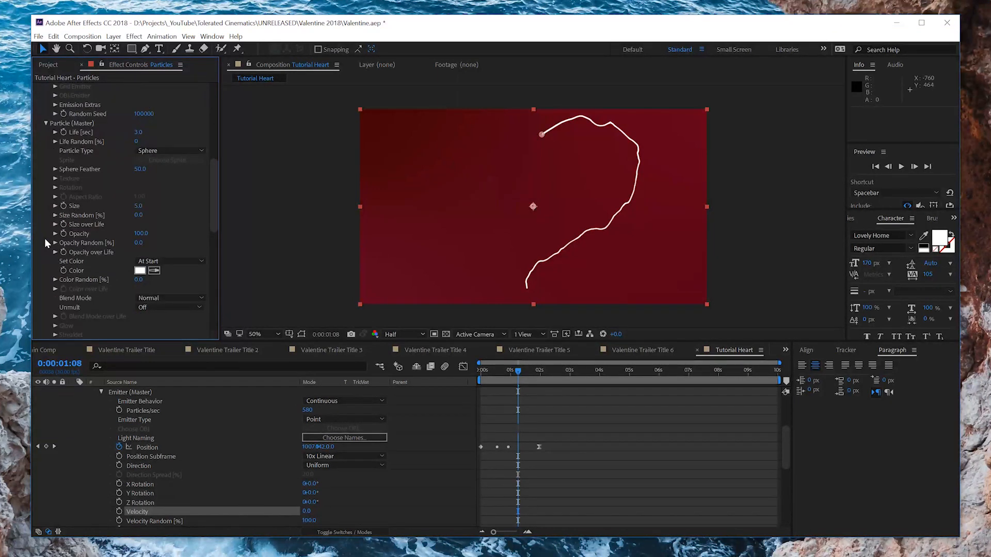
{"action": "left_click", "coordinate": [137, 132]}
{"action": "key", "text": "Return"}
{"action": "left_click", "coordinate": [138, 132]}
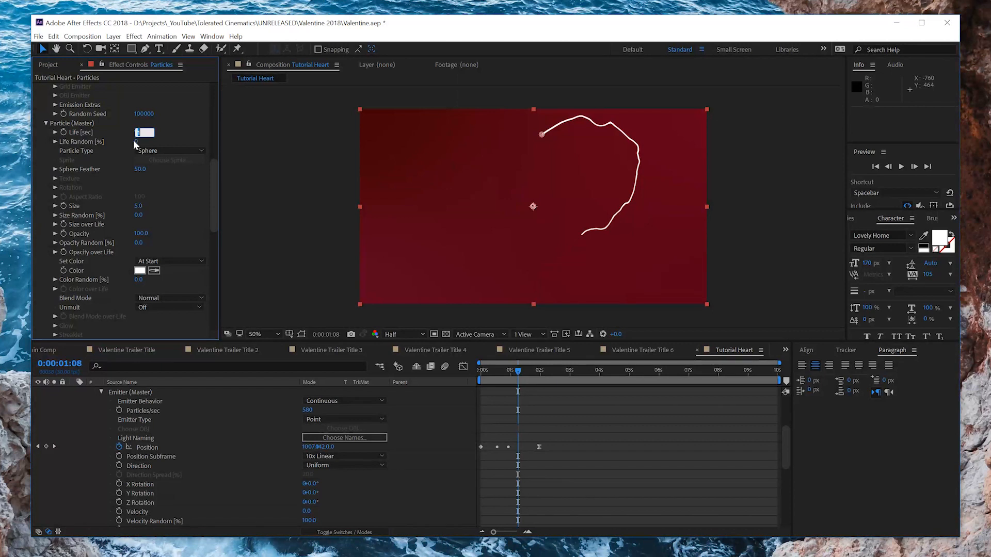
{"action": "type", "text": "2"}
{"action": "key", "text": "Return"}
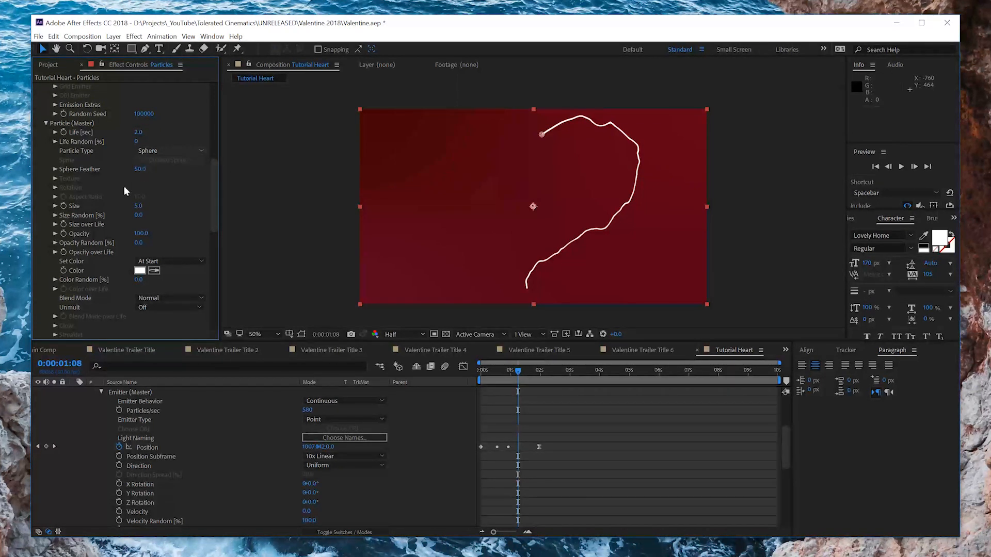
{"action": "left_click", "coordinate": [138, 132]}
{"action": "type", "text": "1.5"}
- Set the particle Size to 3
{"action": "left_click", "coordinate": [138, 206]}
{"action": "type", "text": "5"}
{"action": "key", "text": "Return"}
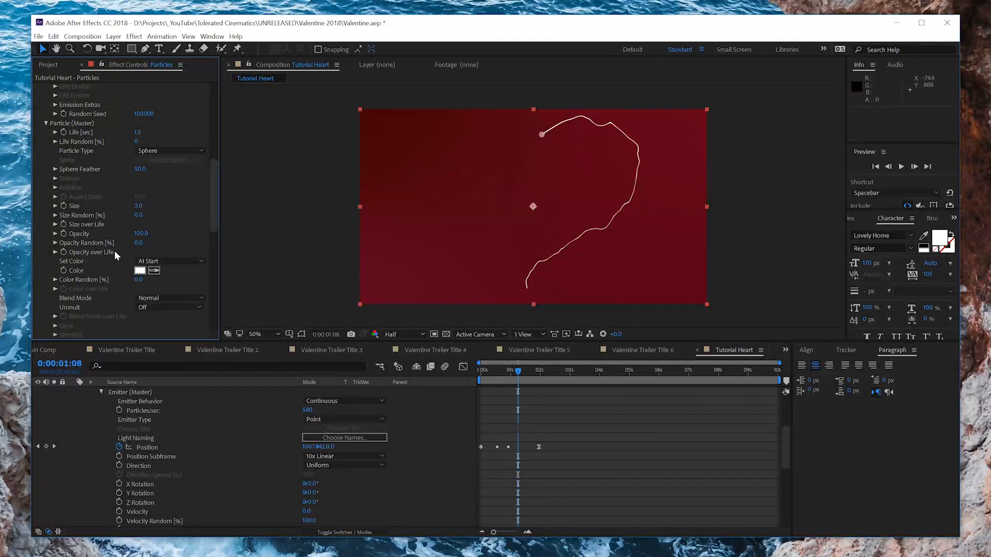
- Apply a linearly falling Size over Life curve, widen the effect settings area, and preview the tapering line
{"action": "left_click", "coordinate": [55, 224]}
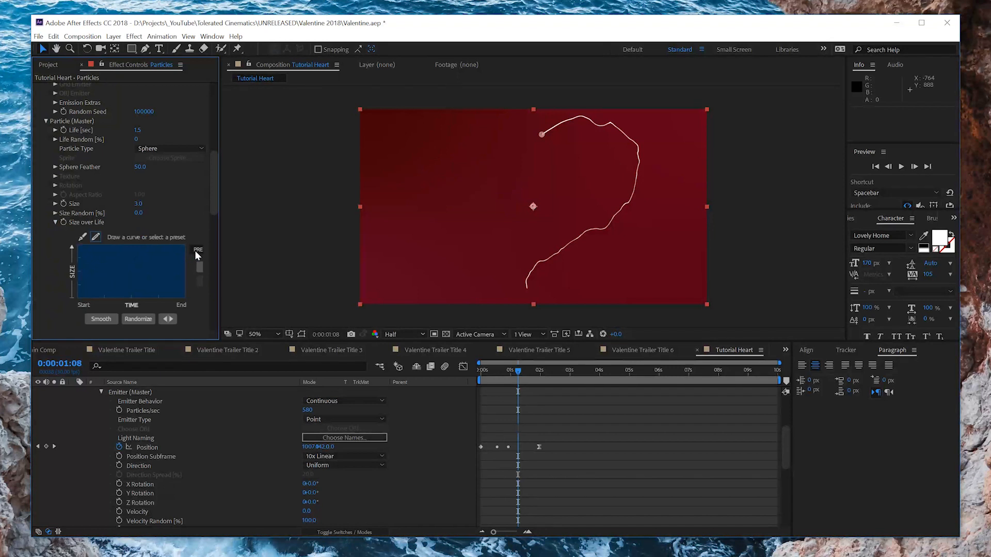
{"action": "left_click", "coordinate": [200, 273]}
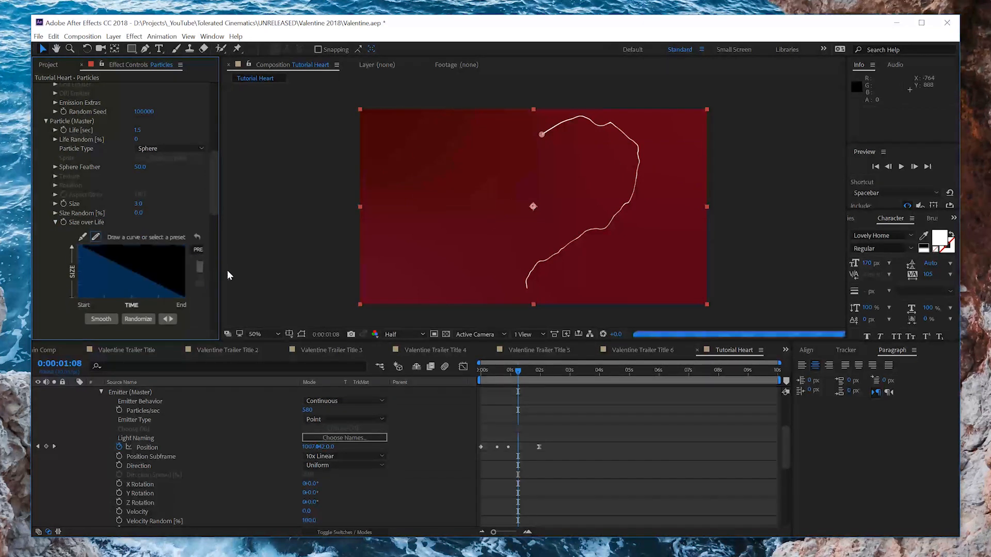
{"action": "left_click_drag", "start_coordinate": [219, 268], "coordinate": [270, 268]}
{"action": "mouse_move", "coordinate": [212, 249]}
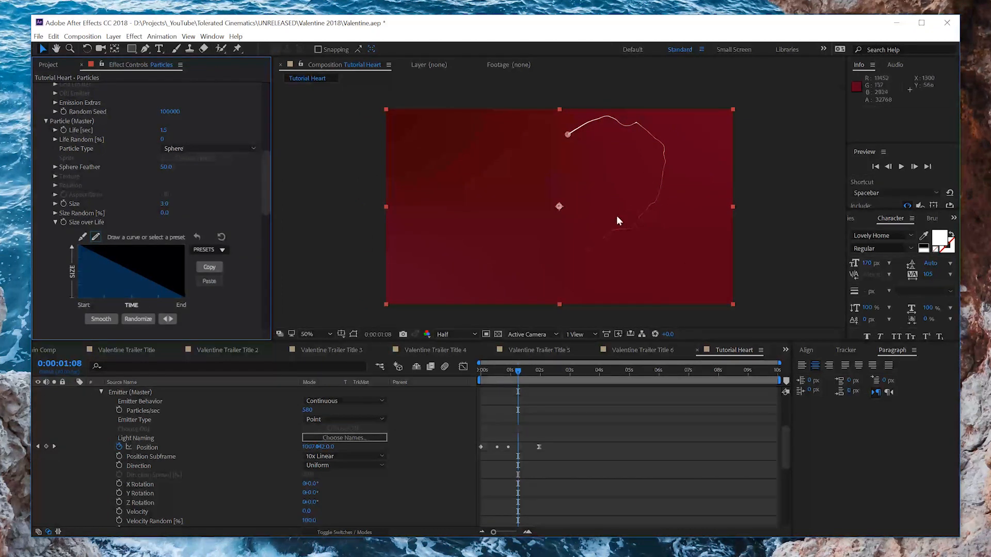
{"action": "key", "text": "space"}
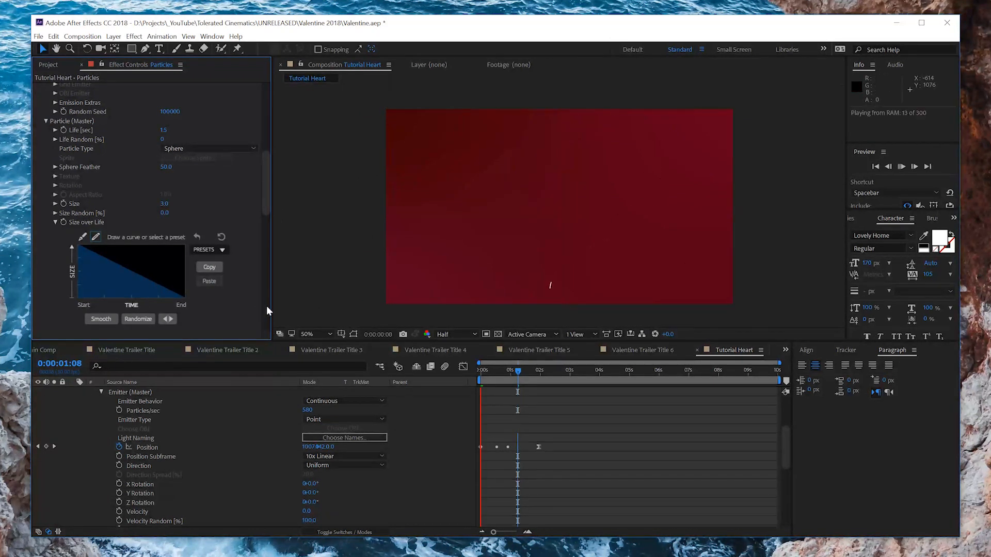
{"action": "key", "text": "space"}
- Set the particle Life to 1.7 seconds, preview the line, and move to 0:00:01:00
{"action": "left_click", "coordinate": [164, 130]}
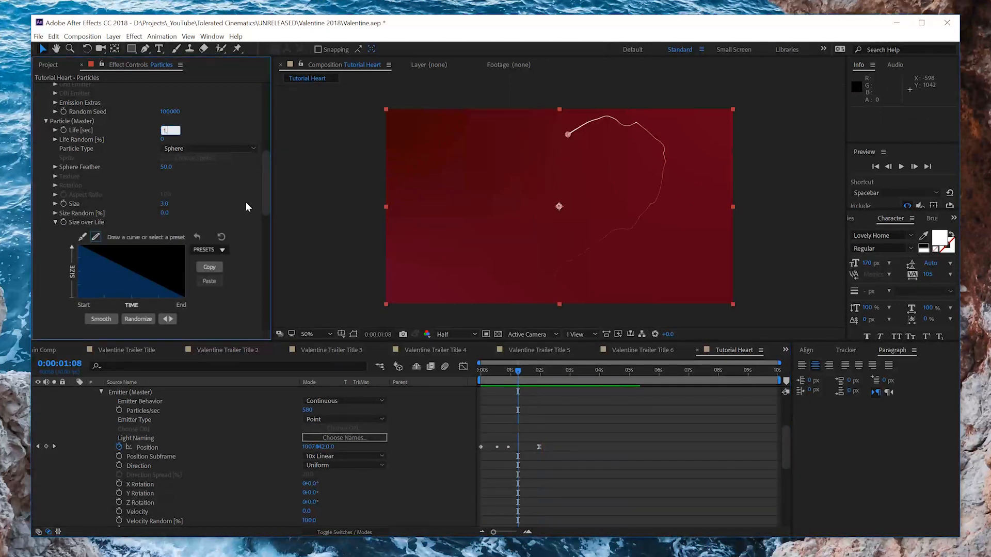
{"action": "type", "text": "1.7"}
{"action": "key", "text": "Return"}
{"action": "key", "text": "space"}
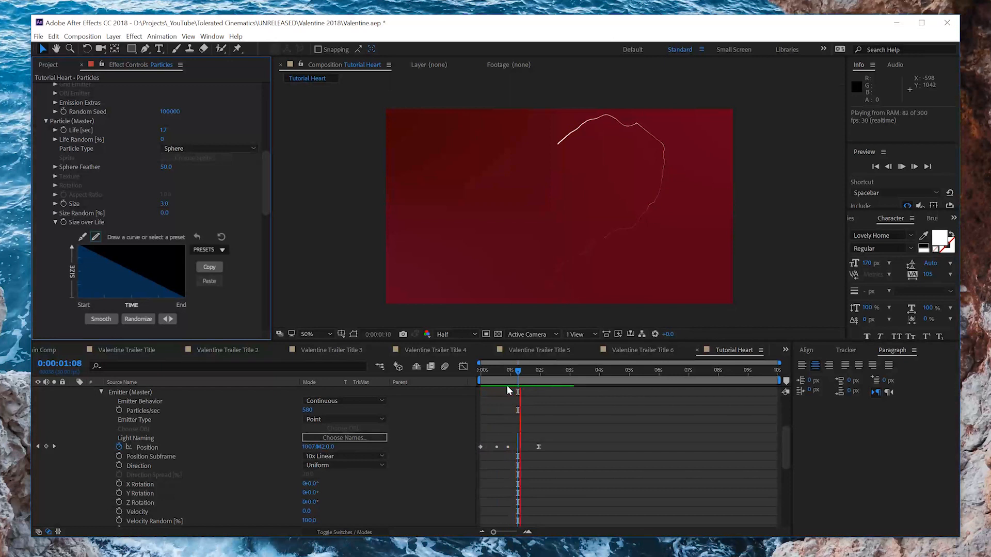
{"action": "mouse_move", "coordinate": [512, 374]}
{"action": "left_mouse_down"}
{"action": "mouse_move", "coordinate": [483, 378]}
{"action": "mouse_move", "coordinate": [510, 379]}
{"action": "left_mouse_up"}
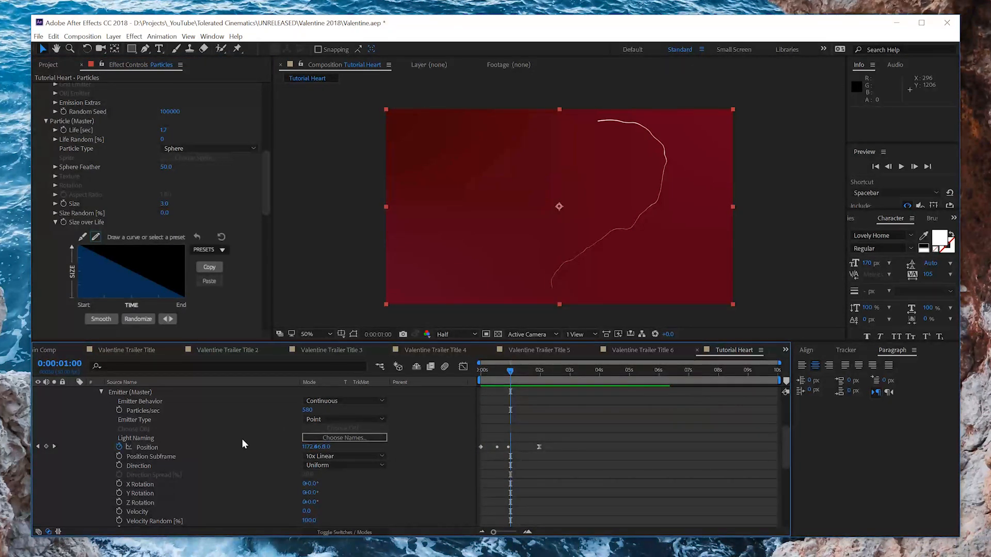
- Set the particle color to Over Life and apply the white-to-black preset to the Color over Life ramp
{"action": "scroll", "coordinate": [241, 438], "scroll_direction": "up", "scroll_amount": 3}
{"action": "scroll", "coordinate": [261, 214], "scroll_direction": "down", "scroll_amount": 5}
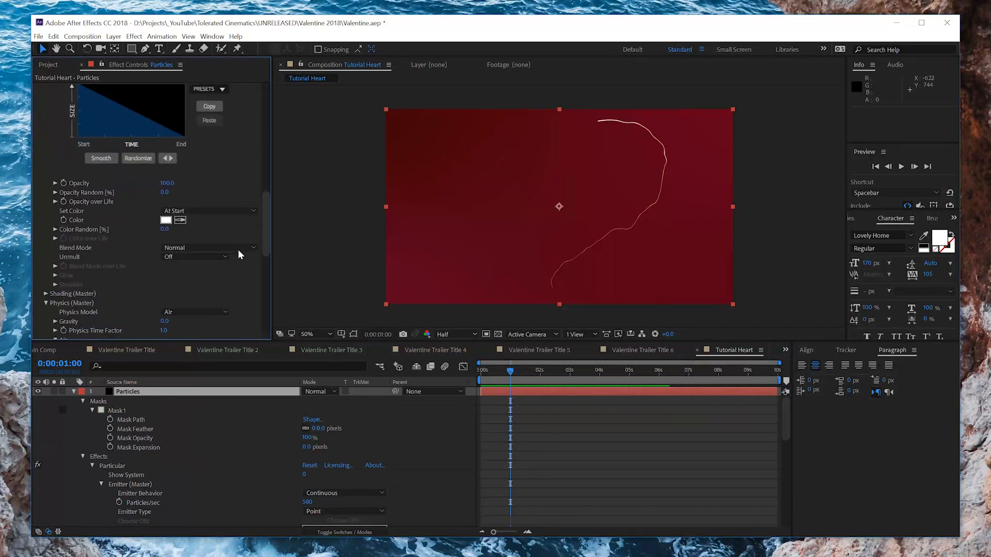
{"action": "left_click", "coordinate": [182, 212]}
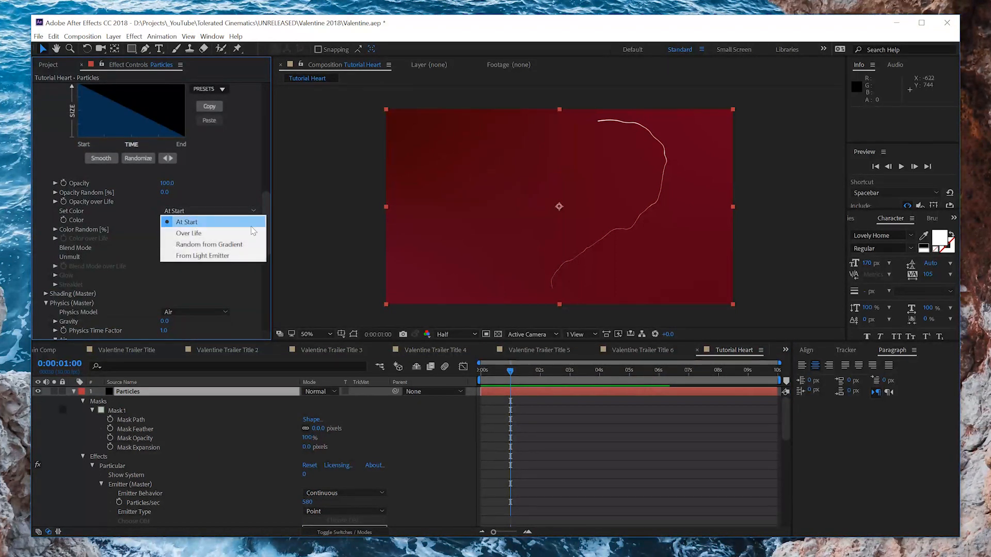
{"action": "left_click", "coordinate": [212, 234]}
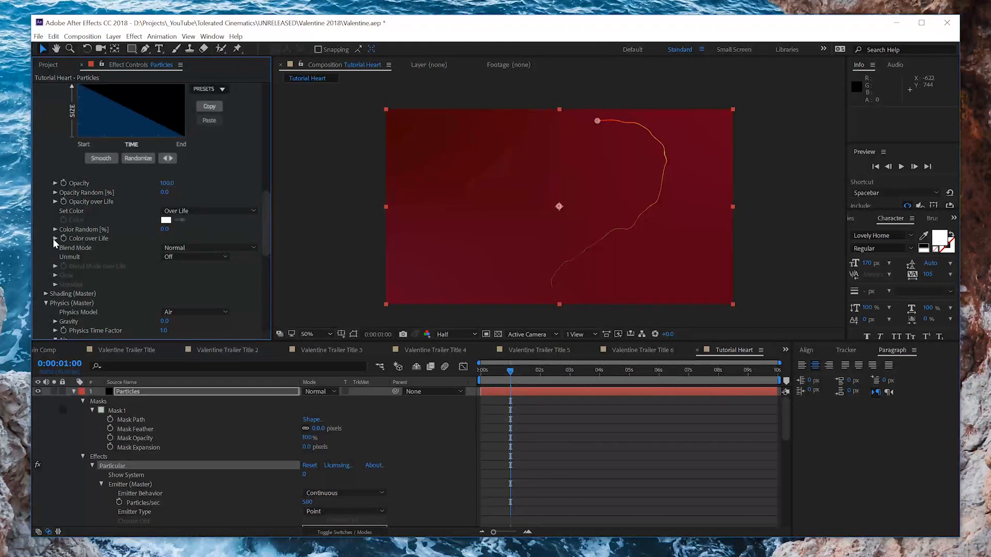
{"action": "left_click", "coordinate": [55, 239]}
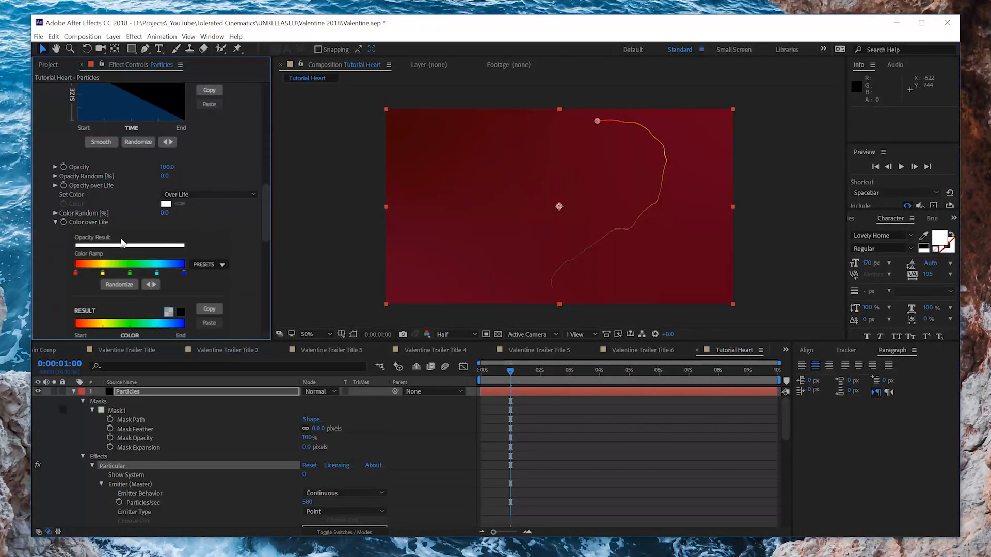
{"action": "left_click", "coordinate": [213, 265]}
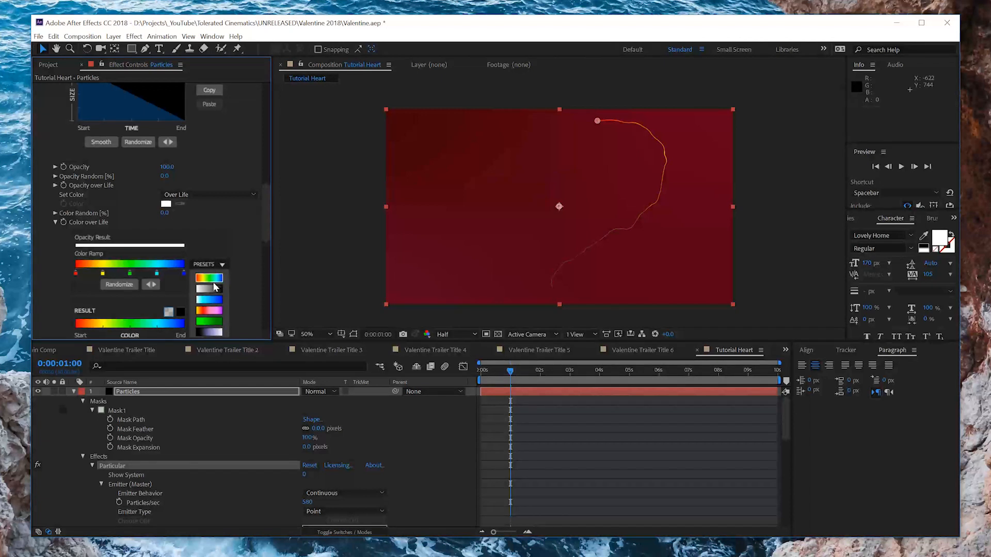
{"action": "left_click", "coordinate": [209, 286]}
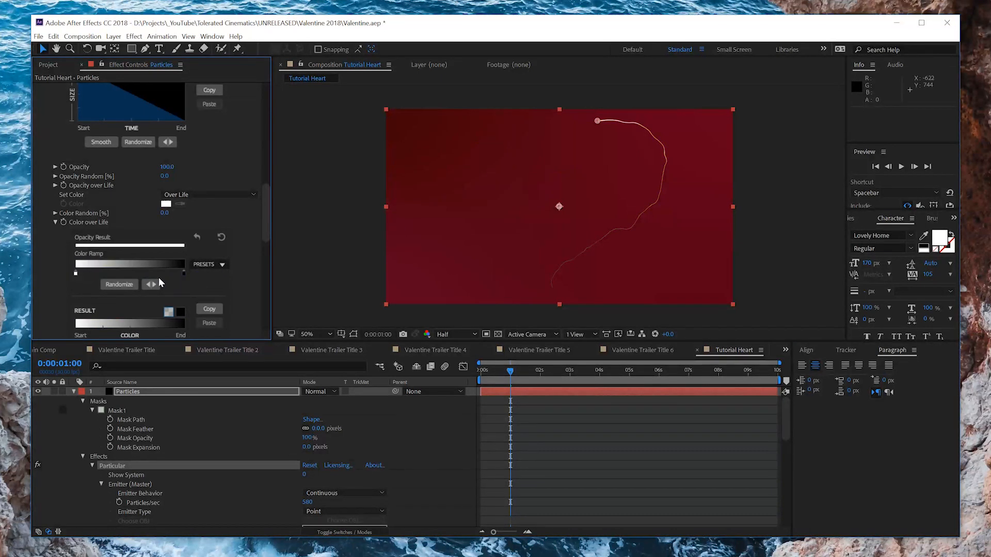
- Set the start color of the Color over Life ramp to pale gold C9AB70
{"action": "double_click", "coordinate": [75, 274]}
{"action": "left_click_drag", "start_coordinate": [372, 249], "coordinate": [370, 287]}
{"action": "left_click_drag", "start_coordinate": [325, 256], "coordinate": [295, 176]}
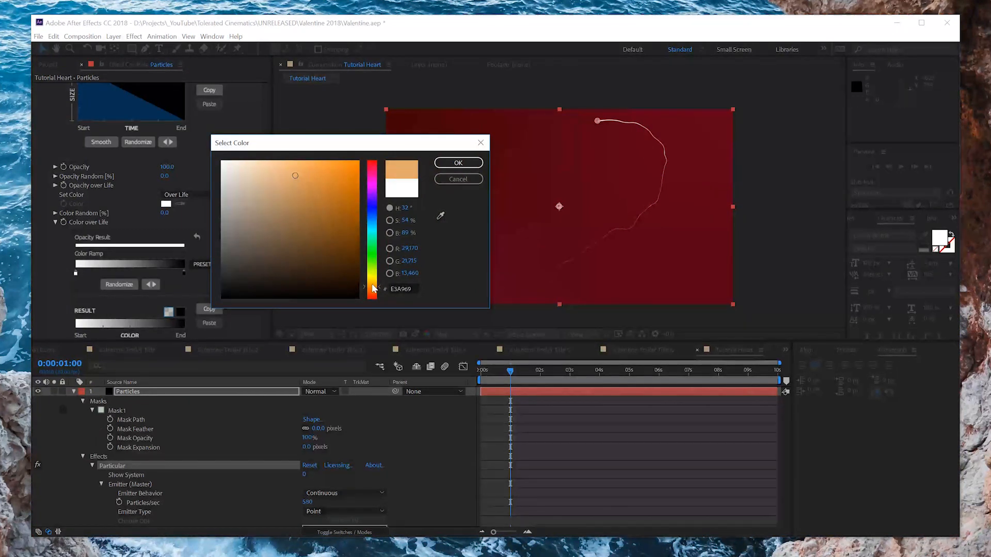
{"action": "left_click", "coordinate": [371, 283]}
{"action": "left_click", "coordinate": [376, 282]}
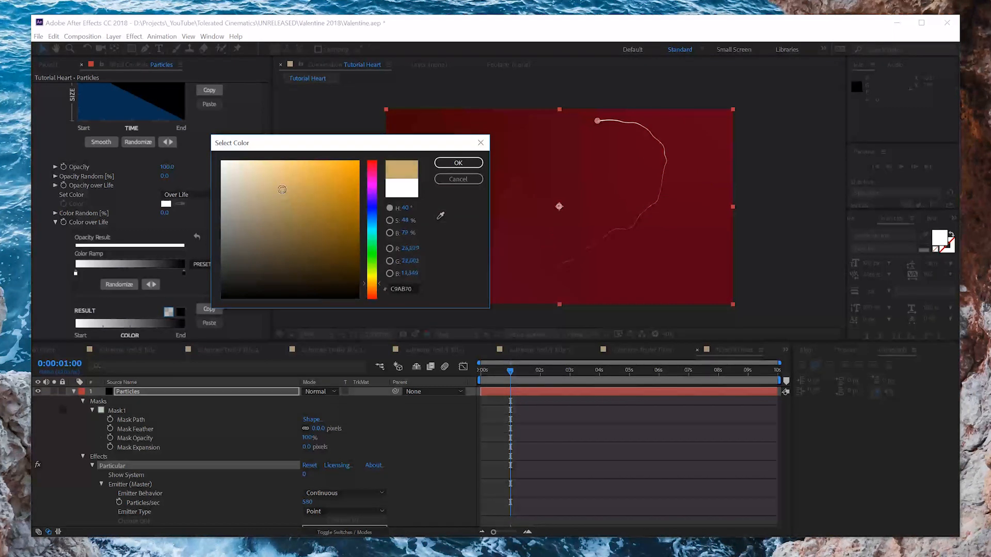
{"action": "left_click", "coordinate": [458, 163]}
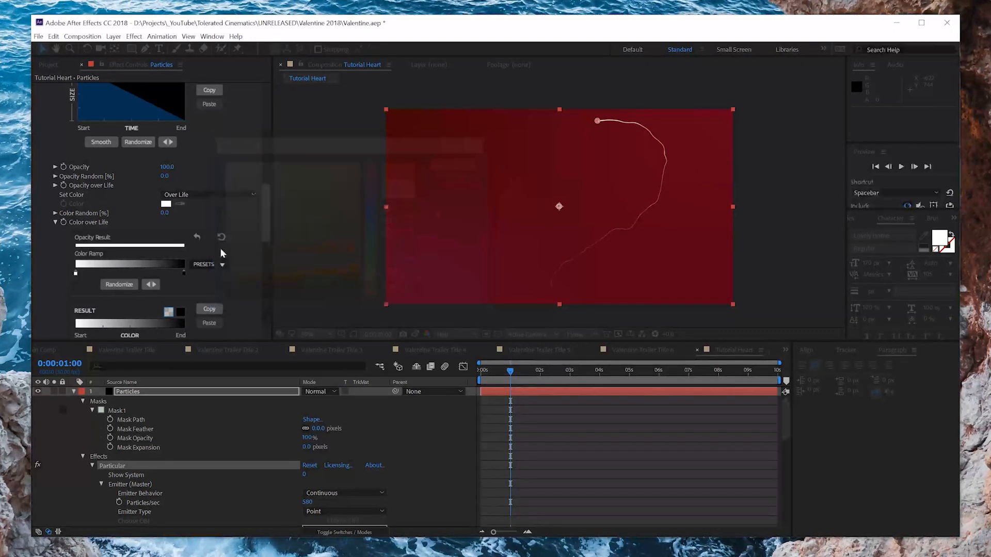
- Set the ramp's end color to a darker orange-brown, preview the line, and move to 0:00:00:26
{"action": "double_click", "coordinate": [184, 271]}
{"action": "left_click", "coordinate": [372, 286]}
{"action": "left_click", "coordinate": [329, 233]}
{"action": "mouse_move", "coordinate": [328, 233]}
{"action": "left_mouse_down"}
{"action": "mouse_move", "coordinate": [356, 232]}
{"action": "mouse_move", "coordinate": [311, 221]}
{"action": "mouse_move", "coordinate": [321, 225]}
{"action": "left_mouse_up"}
{"action": "left_click", "coordinate": [370, 289]}
{"action": "left_click", "coordinate": [458, 160]}
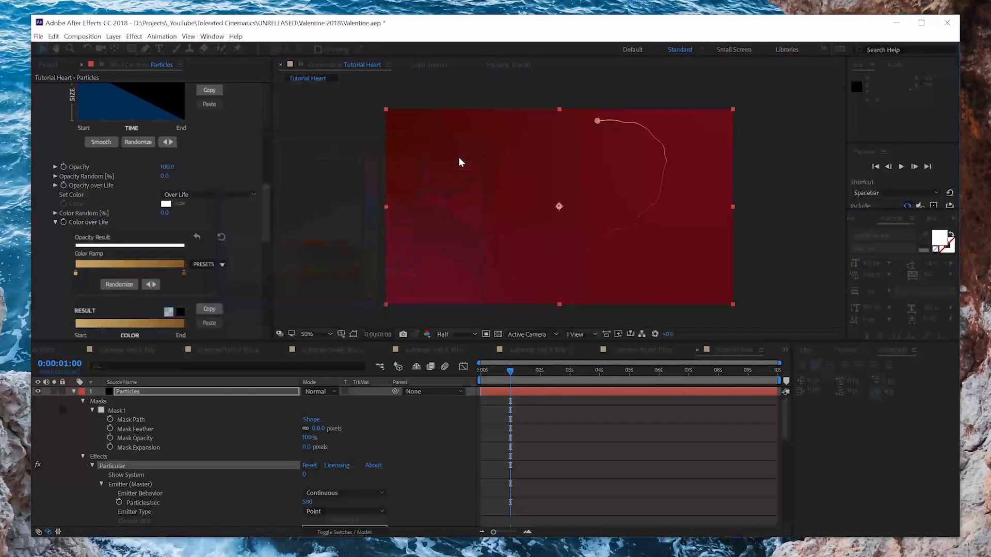
{"action": "key", "text": "space"}
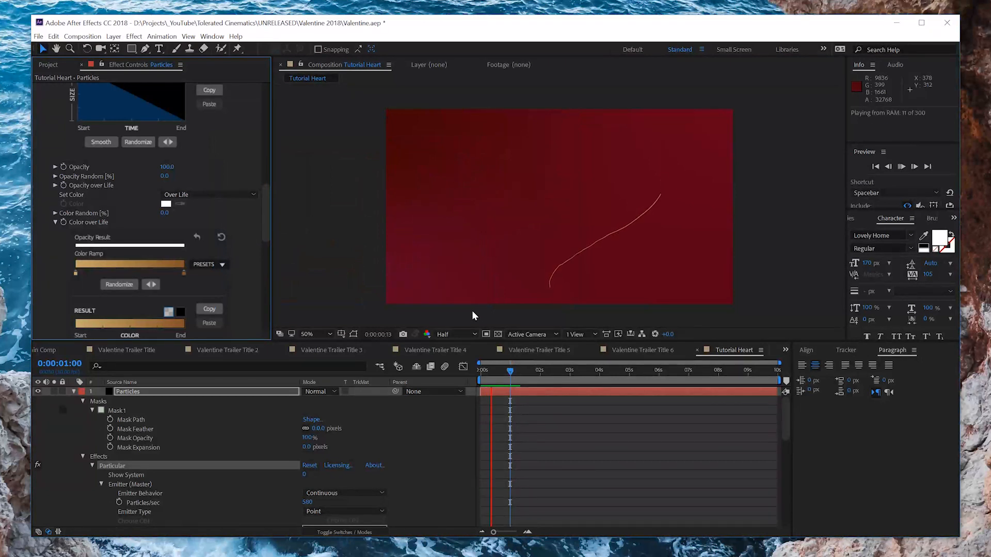
{"action": "left_click", "coordinate": [506, 370]}
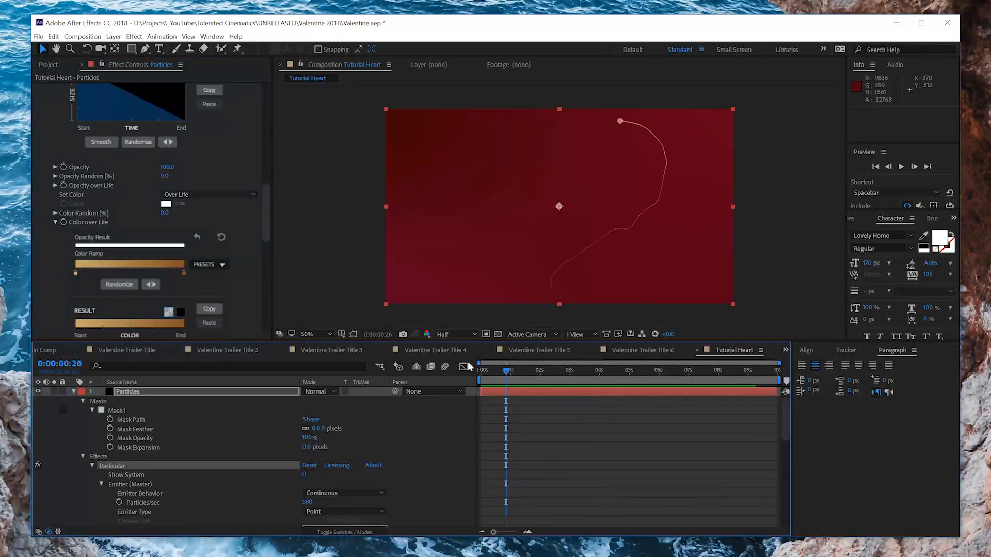
- Set the particle Blend Mode of the Particles layer to Screen
{"action": "left_click", "coordinate": [174, 385]}
{"action": "left_click", "coordinate": [153, 391]}
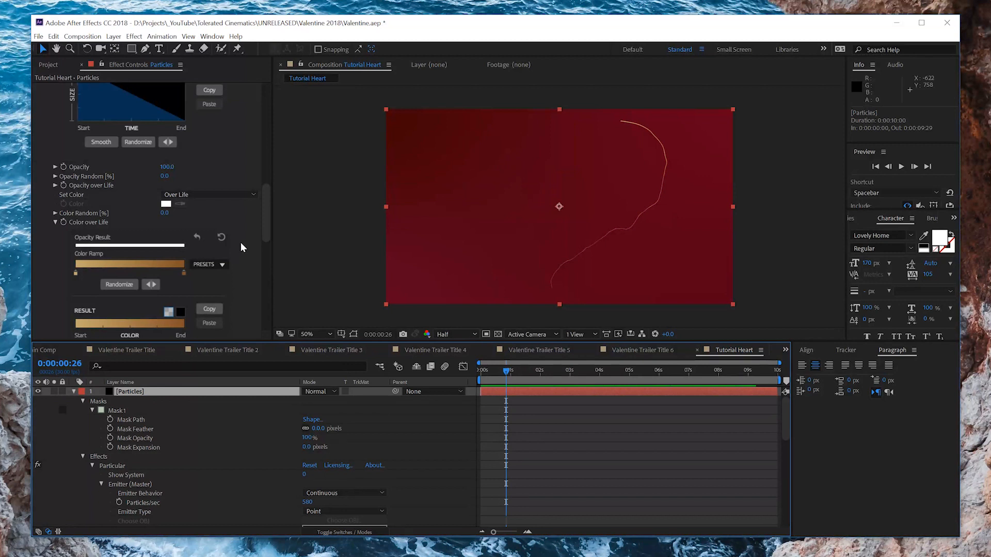
{"action": "left_click_drag", "start_coordinate": [268, 222], "coordinate": [262, 270]}
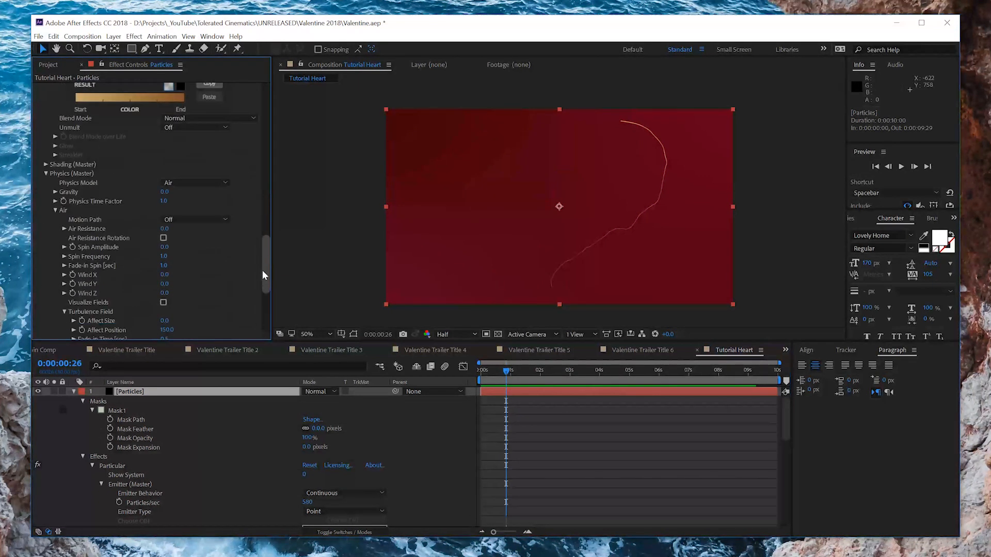
{"action": "left_click", "coordinate": [203, 115]}
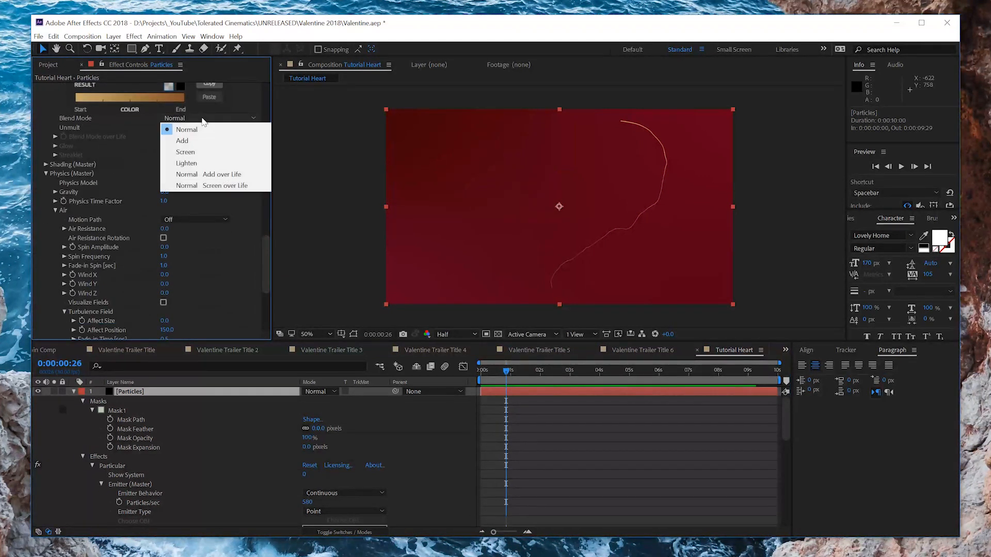
{"action": "left_click", "coordinate": [187, 147]}
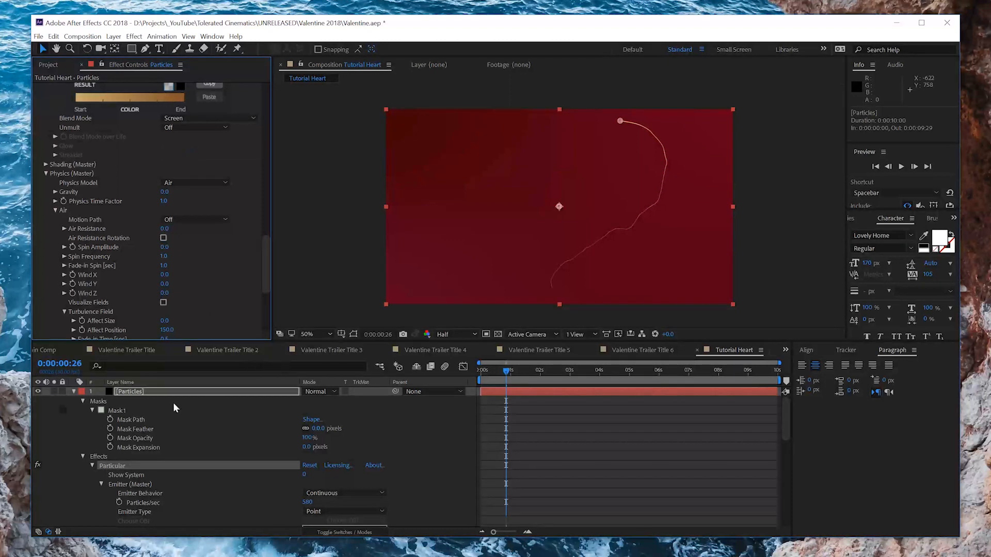
- Duplicate the Particles layer and set the copy's Turbulence Field to Affect Position 120 and Scale 10
{"action": "left_click", "coordinate": [163, 390]}
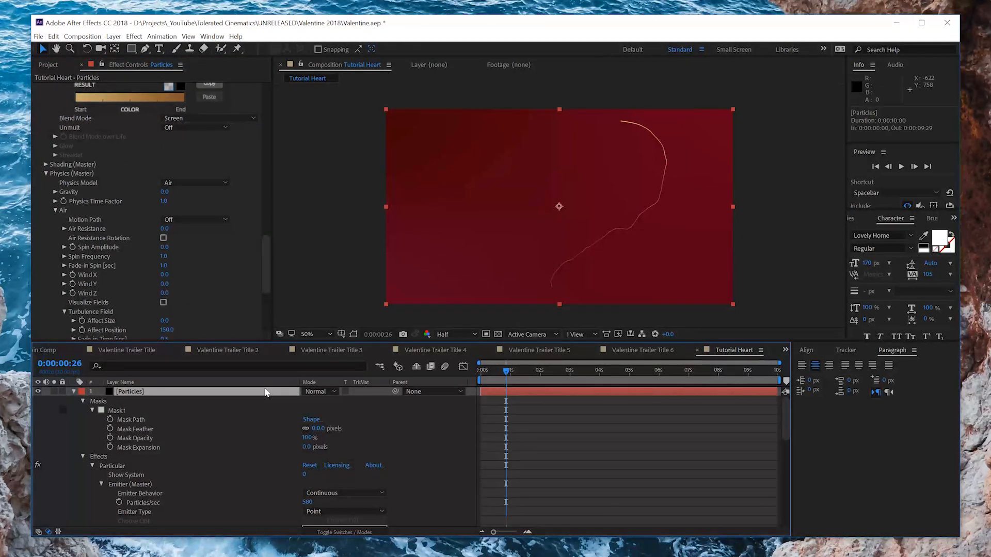
{"action": "key", "text": "ctrl+d"}
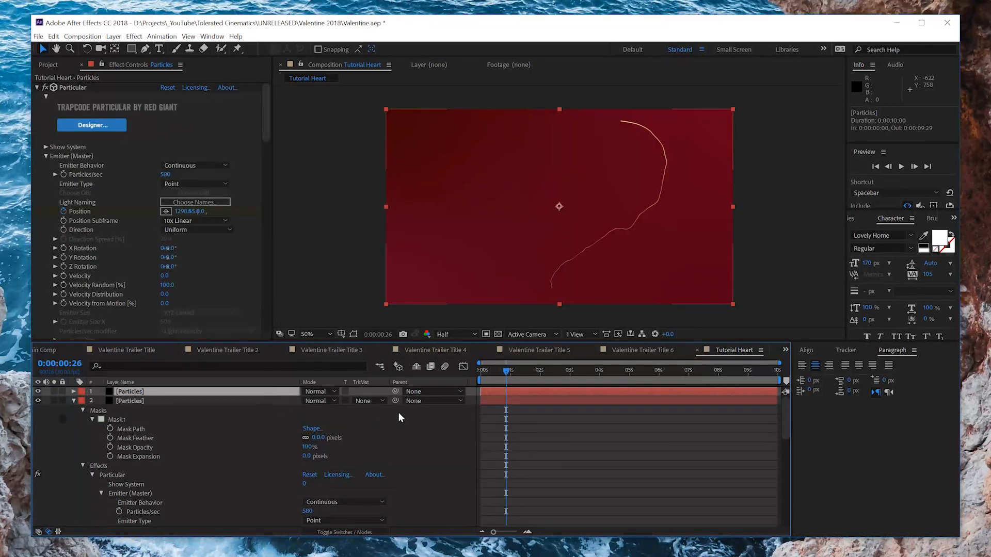
{"action": "left_click_drag", "start_coordinate": [264, 103], "coordinate": [265, 270]}
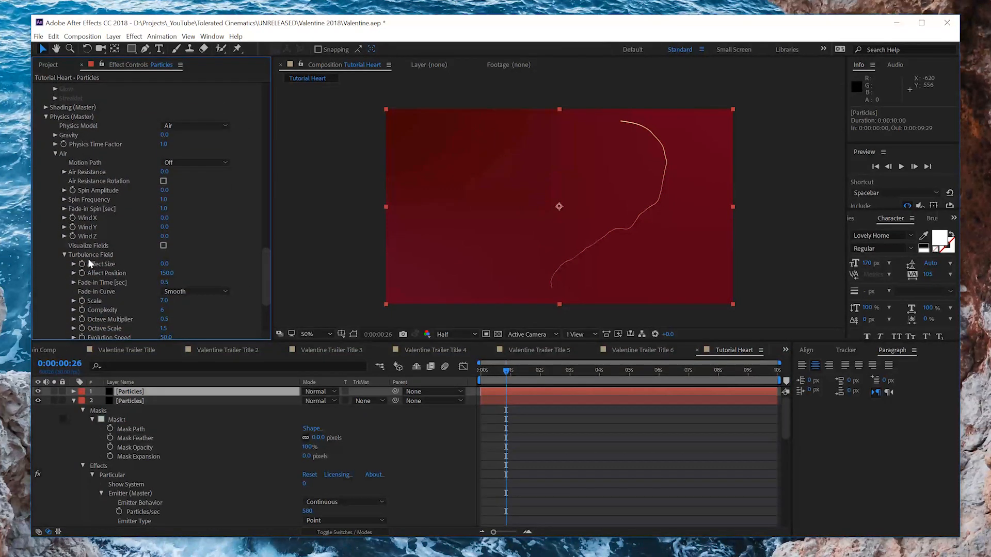
{"action": "left_click_drag", "start_coordinate": [168, 275], "coordinate": [173, 274]}
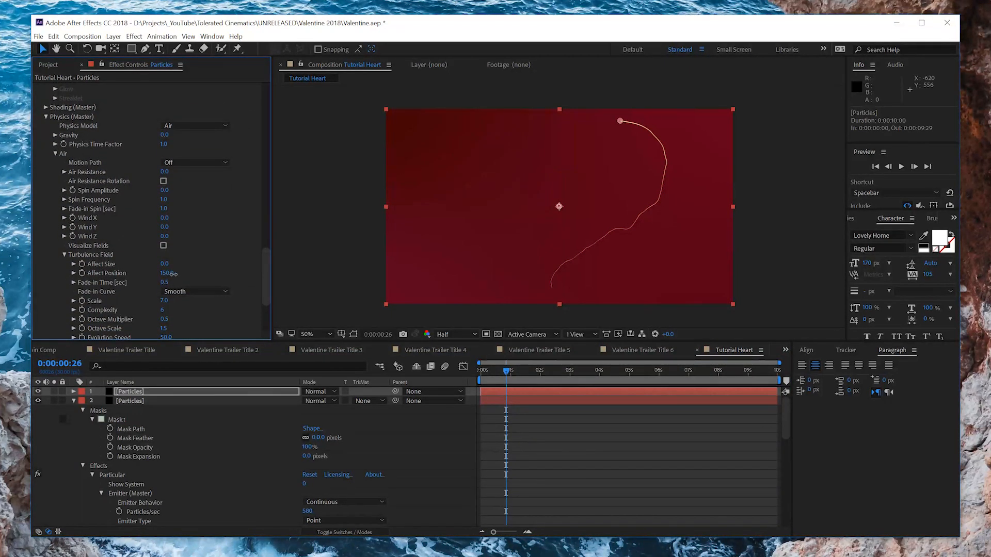
{"action": "left_click_drag", "start_coordinate": [264, 268], "coordinate": [268, 284]}
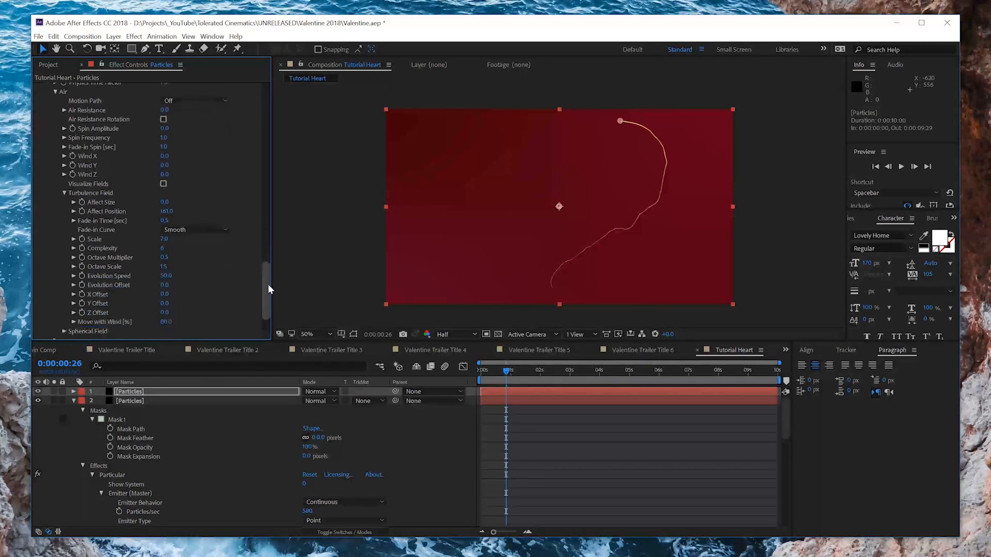
{"action": "left_click", "coordinate": [163, 234]}
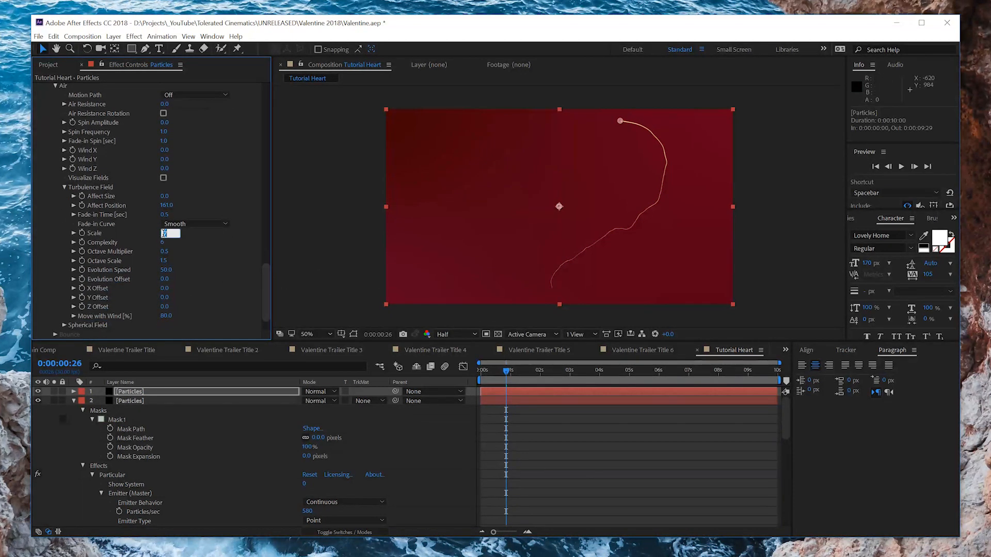
{"action": "key", "text": "Return"}
{"action": "key", "text": "Return"}
- Try another turbulence Evolution Speed and a Complexity of 12, then return the speed to 50 and set Complexity to 4
{"action": "left_click", "coordinate": [166, 271]}
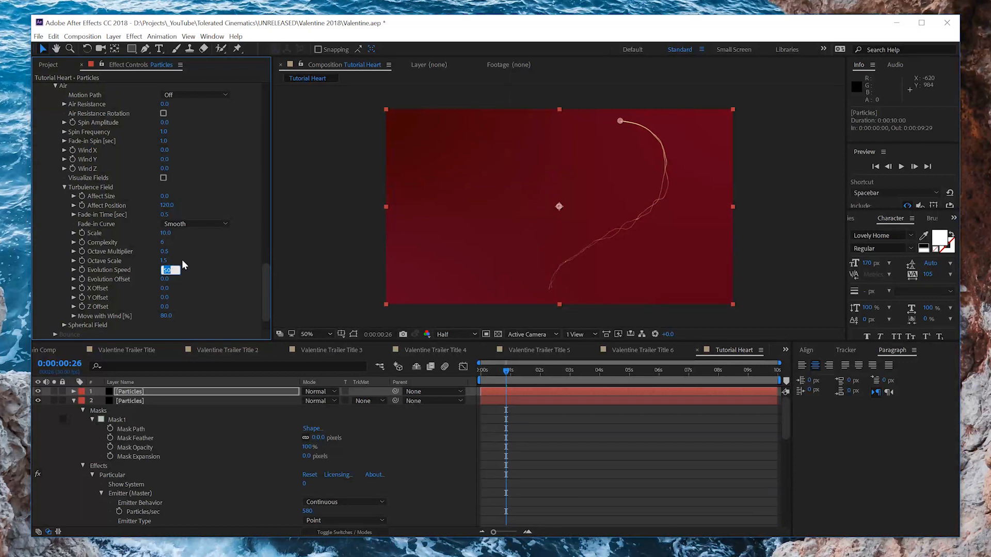
{"action": "key", "text": "Return"}
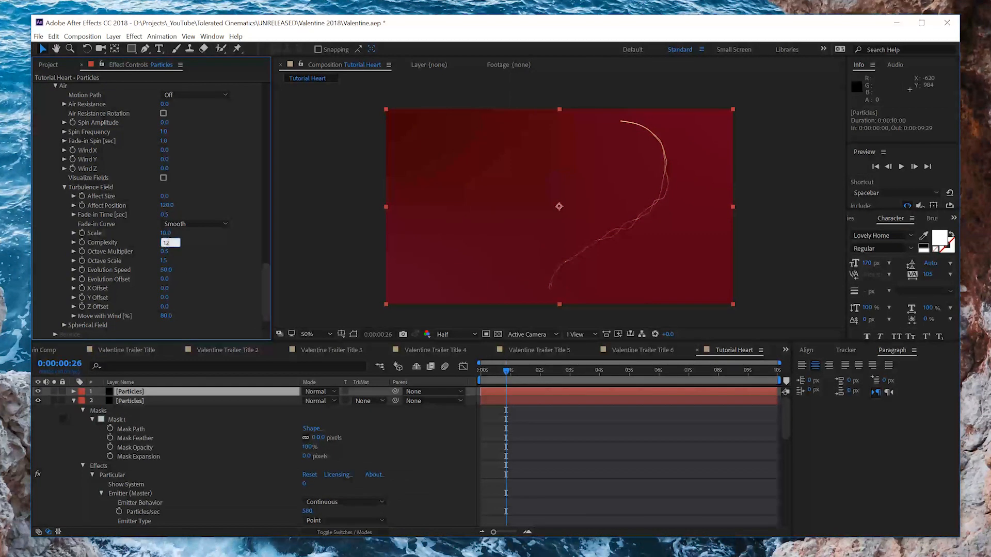
{"action": "left_click", "coordinate": [163, 245]}
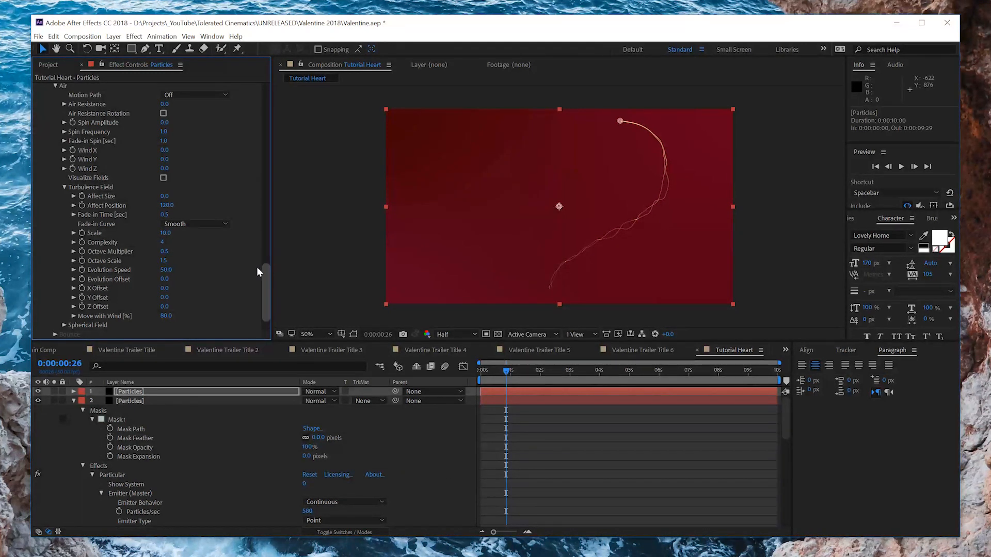
- Set the copy's turbulence Scale to 15 and preview the two lines together
{"action": "scroll", "coordinate": [265, 289], "scroll_direction": "down", "scroll_amount": 2}
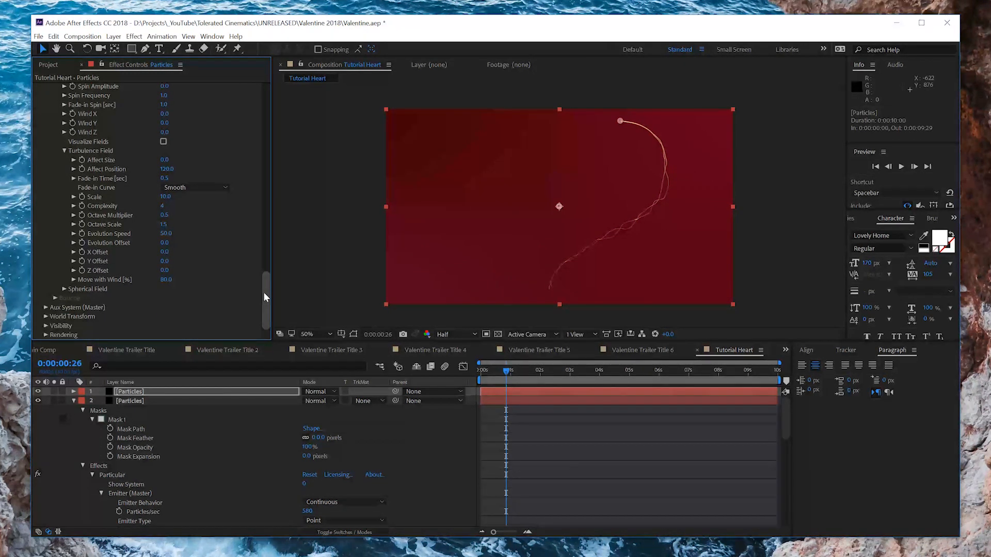
{"action": "scroll", "coordinate": [265, 287], "scroll_direction": "up", "scroll_amount": 3}
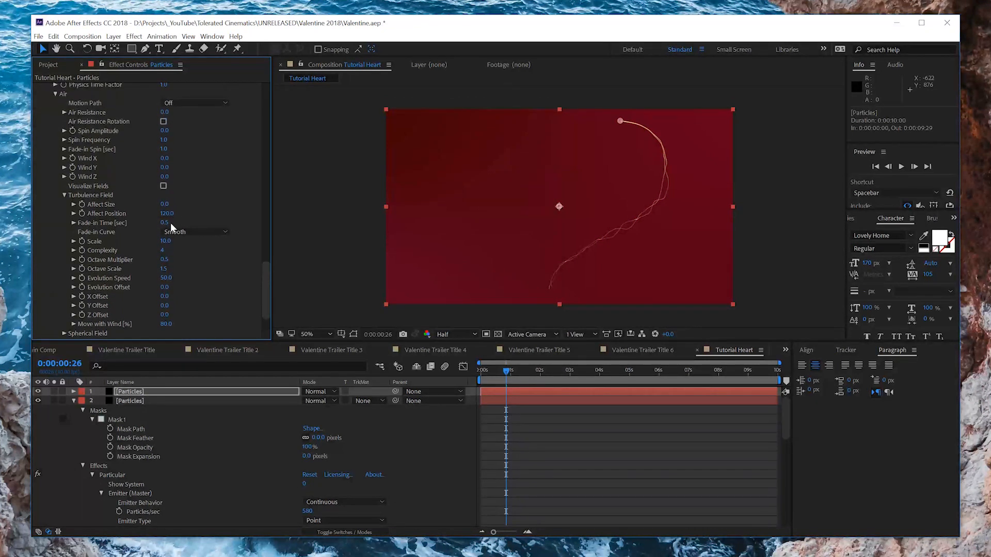
{"action": "type", "text": "15"}
{"action": "key", "text": "Return"}
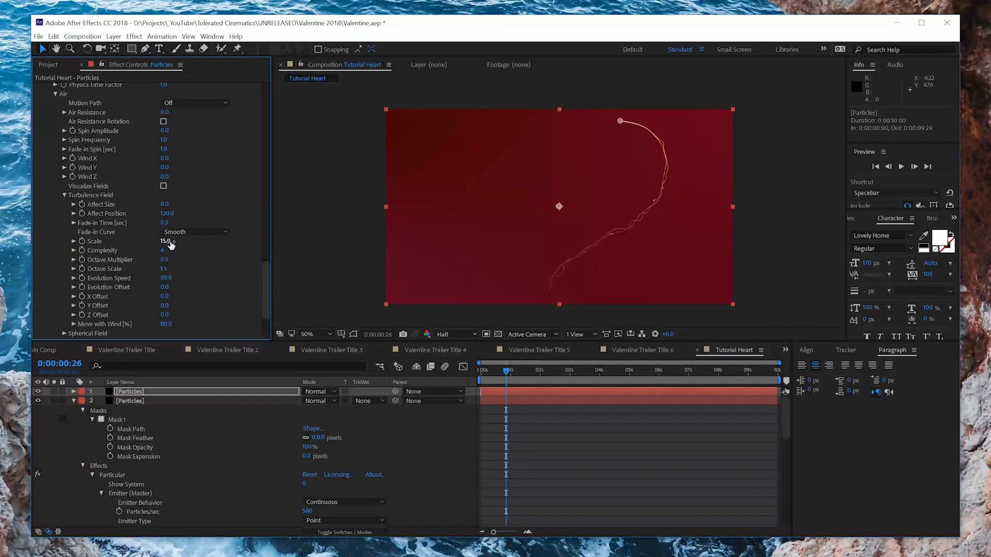
{"action": "left_click", "coordinate": [559, 445]}
{"action": "key", "text": "space"}
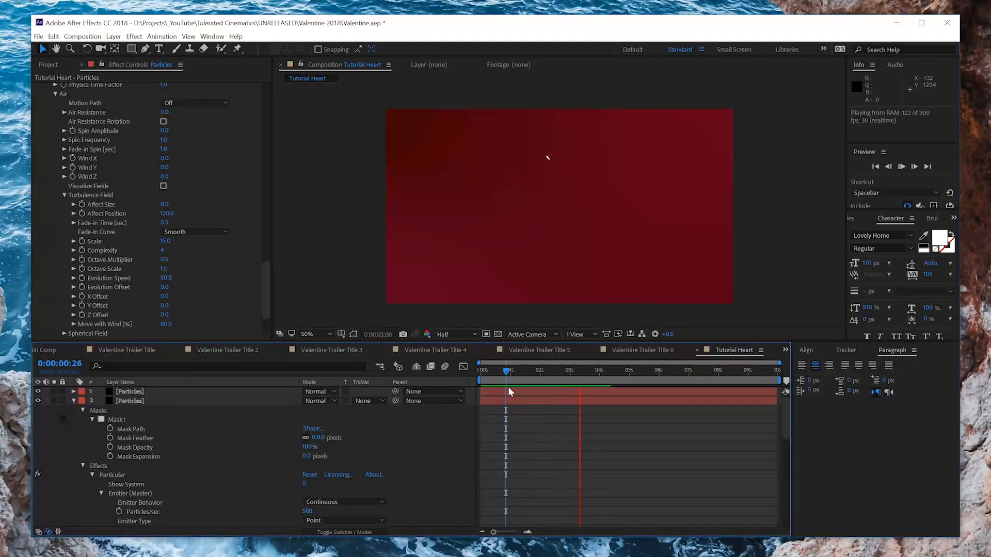
- Set the duplicate layer's particle Life to 1.4 seconds and move to 0:00:00:10
{"action": "mouse_move", "coordinate": [512, 380]}
{"action": "left_mouse_down"}
{"action": "mouse_move", "coordinate": [553, 380]}
{"action": "mouse_move", "coordinate": [519, 380]}
{"action": "left_mouse_up"}
{"action": "left_click_drag", "start_coordinate": [269, 281], "coordinate": [277, 151]}
{"action": "left_click", "coordinate": [163, 162]}
{"action": "type", "text": "1.4"}
{"action": "key", "text": "Return"}
{"action": "mouse_move", "coordinate": [507, 375]}
{"action": "left_mouse_down"}
{"action": "mouse_move", "coordinate": [488, 371]}
{"action": "mouse_move", "coordinate": [530, 372]}
{"action": "mouse_move", "coordinate": [491, 382]}
{"action": "left_mouse_up"}
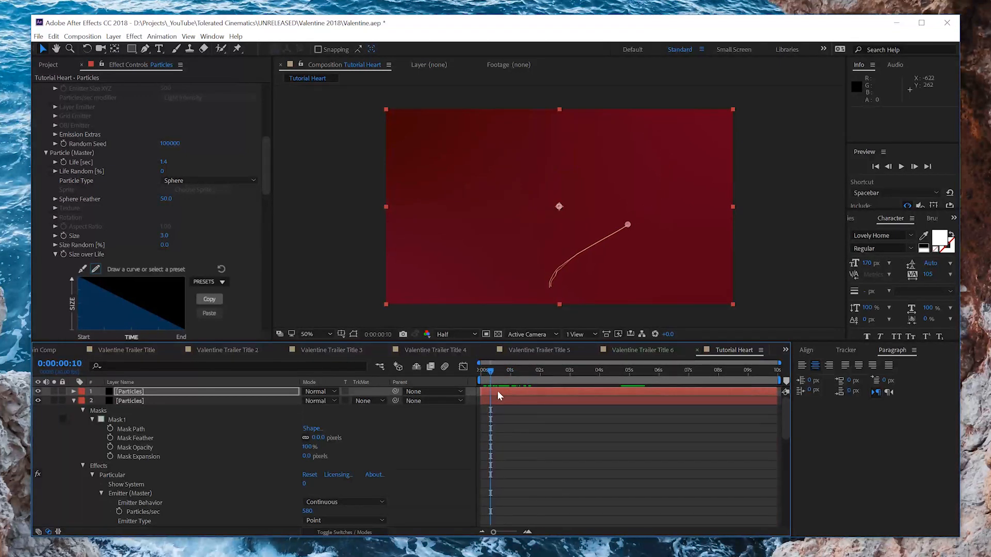
- Duplicate the upper Particles layer and set the new copy's emitter Velocity to 25, after trying 15
{"action": "key", "text": "ctrl+d"}
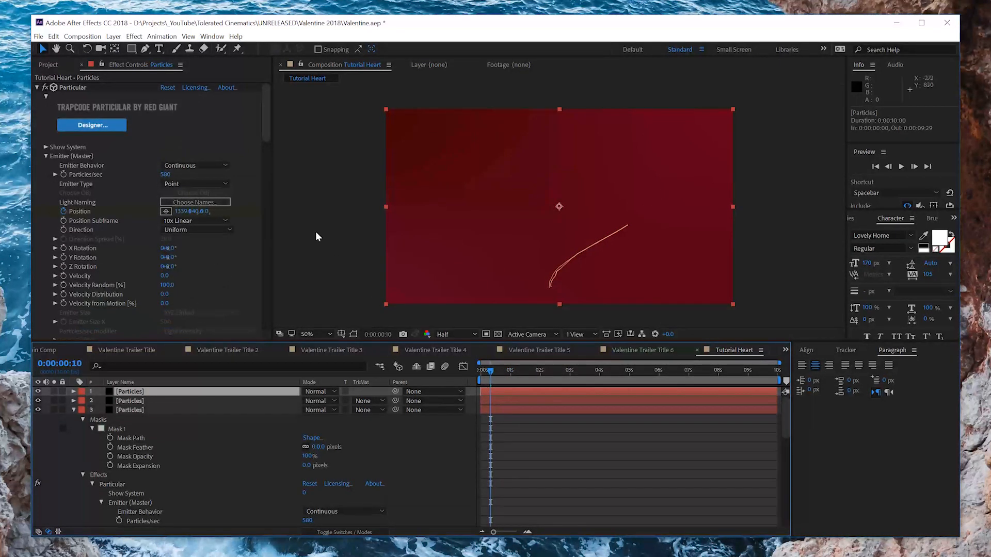
{"action": "left_click_drag", "start_coordinate": [263, 118], "coordinate": [268, 129]}
{"action": "left_click", "coordinate": [164, 218]}
{"action": "type", "text": "15"}
{"action": "key", "text": "Return"}
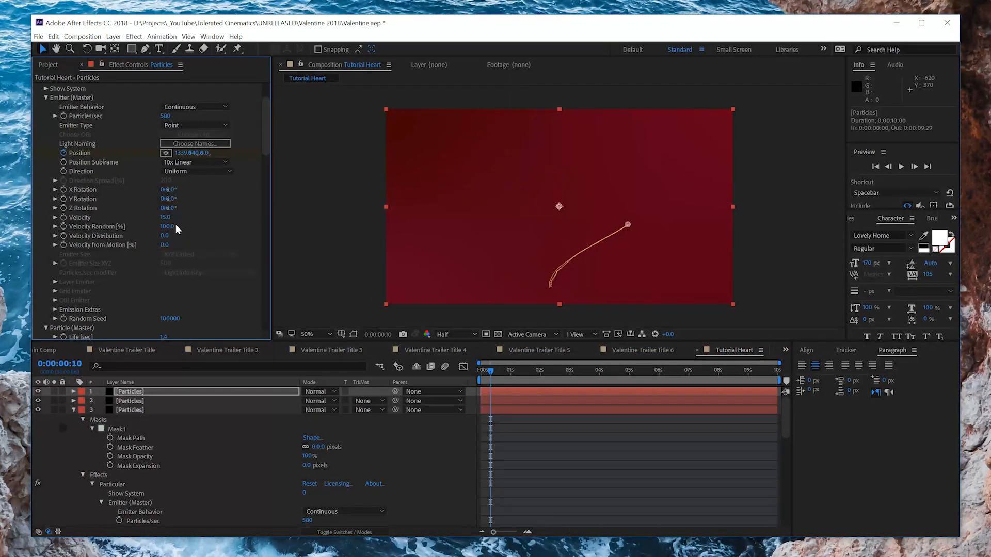
{"action": "left_click", "coordinate": [164, 218]}
{"action": "type", "text": "25"}
{"action": "key", "text": "Return"}
- Preview the three particle lines, move to 0:00:01:27, and bring up the newest copy's particle settings
{"action": "key", "text": "space"}
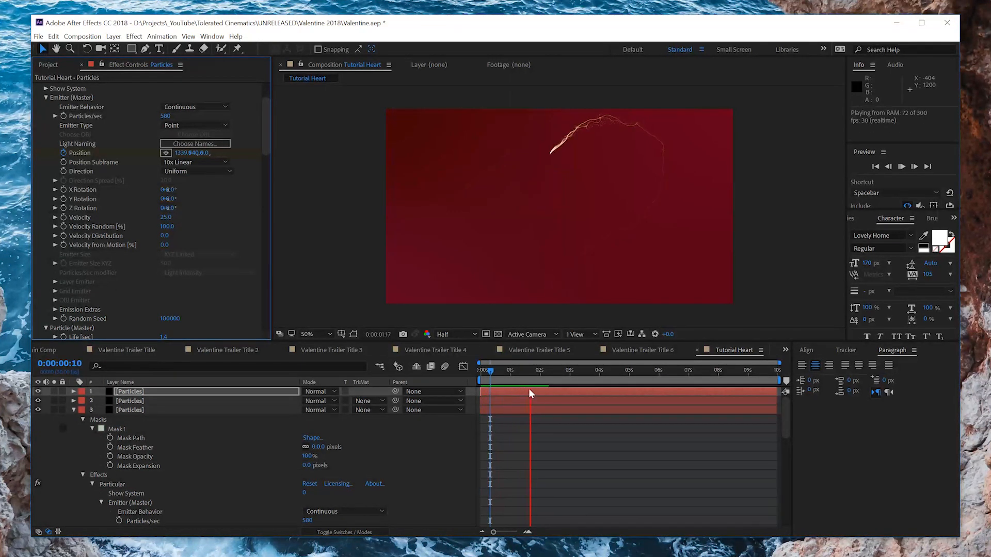
{"action": "left_click", "coordinate": [537, 375]}
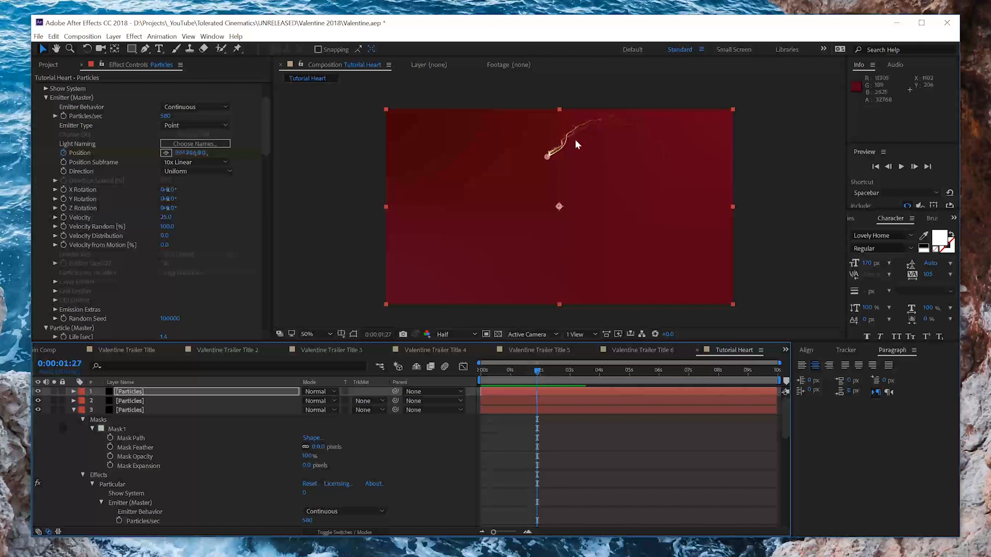
{"action": "left_click_drag", "start_coordinate": [266, 152], "coordinate": [274, 191]}
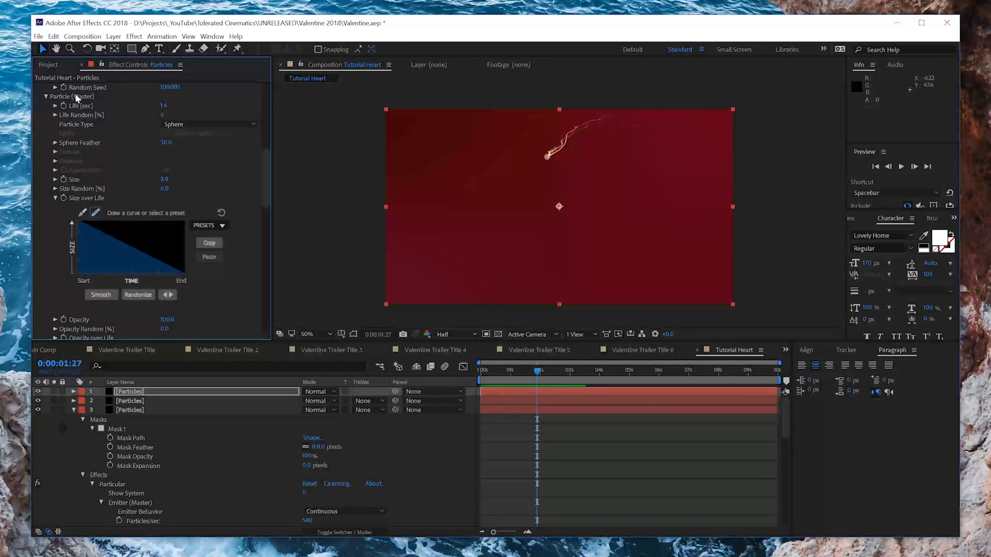
- Set the newest copy's particle Size Random to 100% and preview the lines around 0:00:01:19
{"action": "left_click_drag", "start_coordinate": [182, 186], "coordinate": [353, 188]}
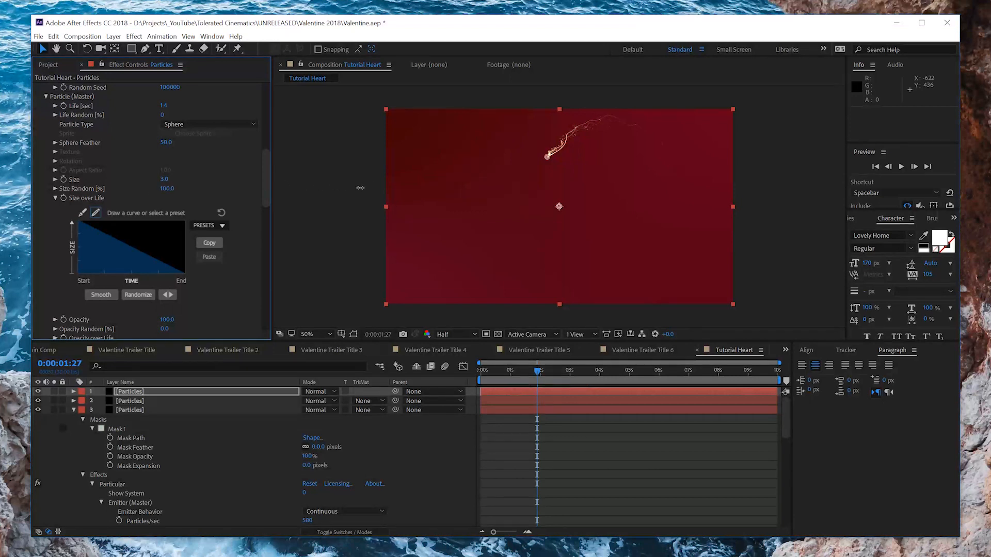
{"action": "key", "text": "space"}
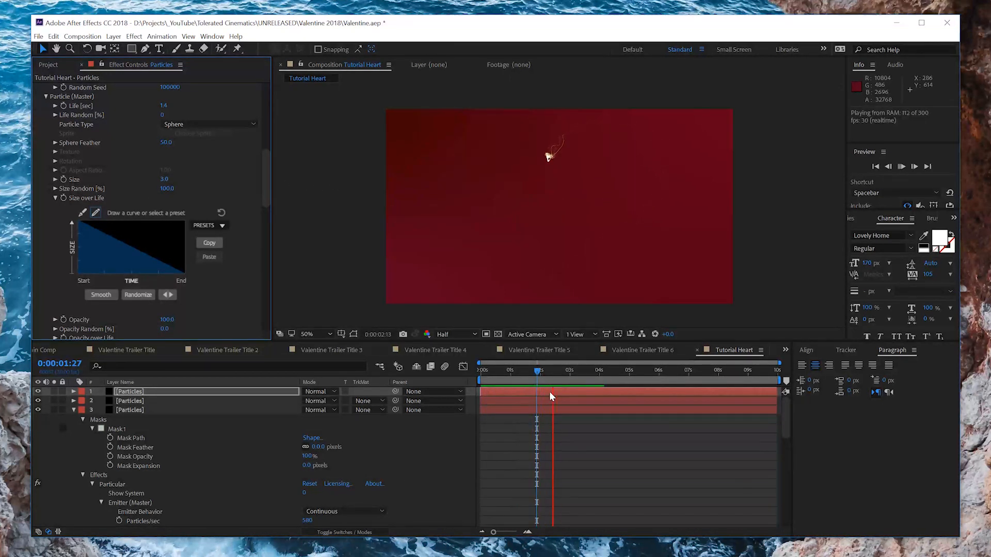
{"action": "left_click_drag", "start_coordinate": [556, 374], "coordinate": [529, 377]}
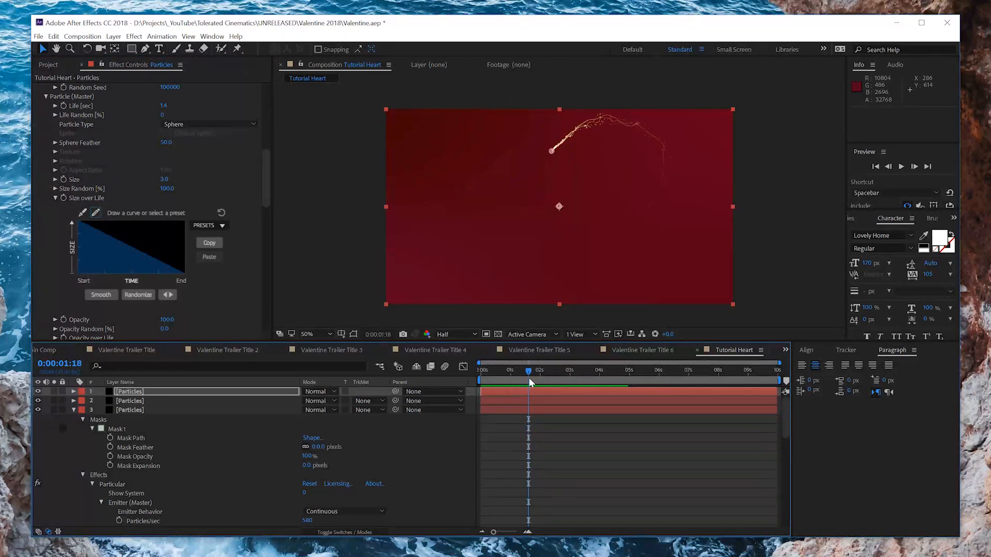
{"action": "key", "text": "Page_Down"}
{"action": "key", "text": "Page_Down"}
{"action": "key", "text": "Page_Up"}
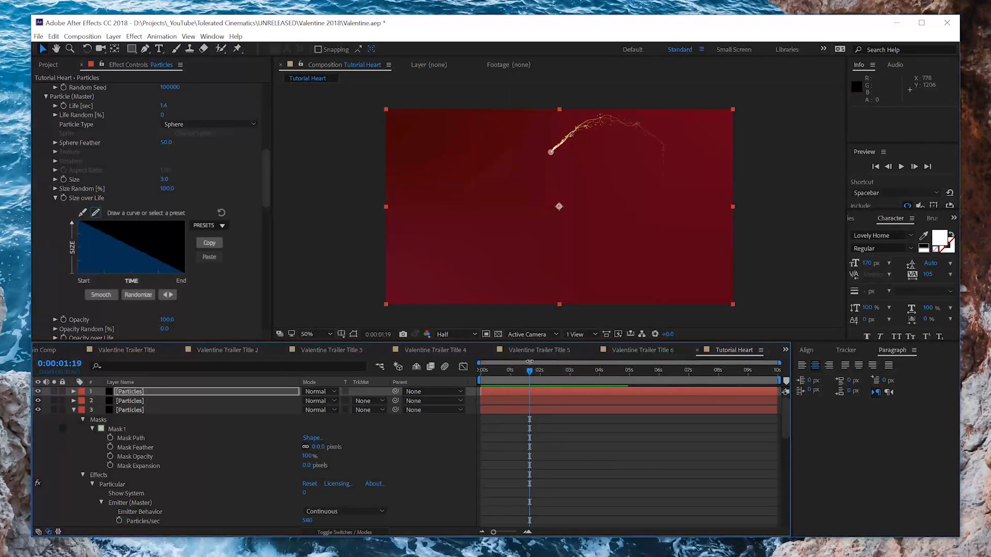
- Keyframe the top layer's Particles/sec at 580 on 0:00:01:29 and 0 on 0:00:02:00, the end of its Position animation
{"action": "key", "text": "u"}
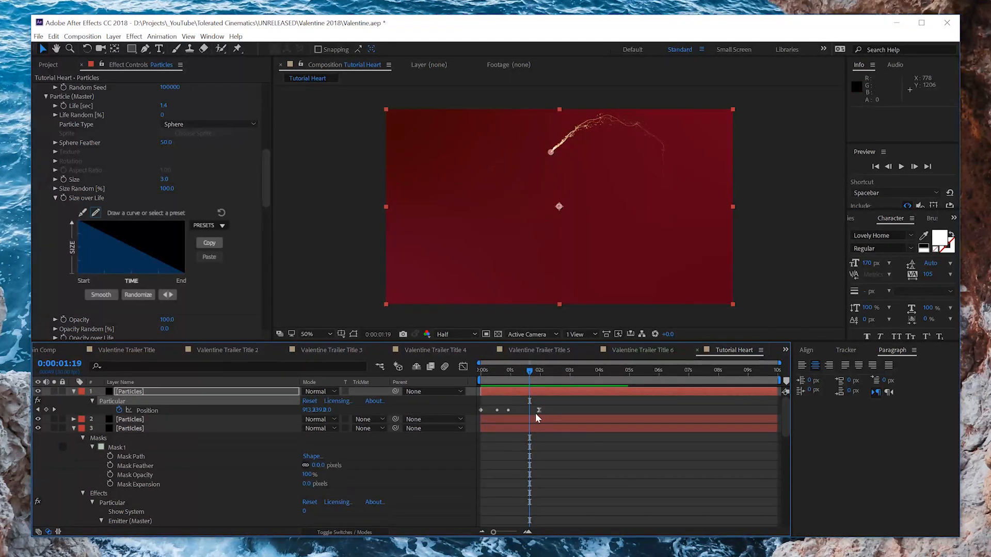
{"action": "left_click_drag", "start_coordinate": [533, 373], "coordinate": [541, 372]}
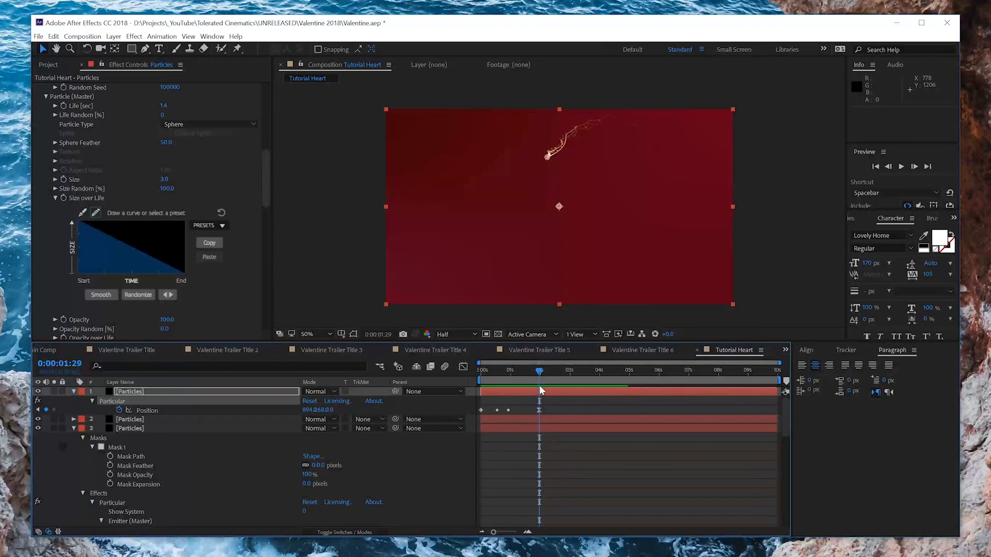
{"action": "left_click_drag", "start_coordinate": [264, 184], "coordinate": [273, 94]}
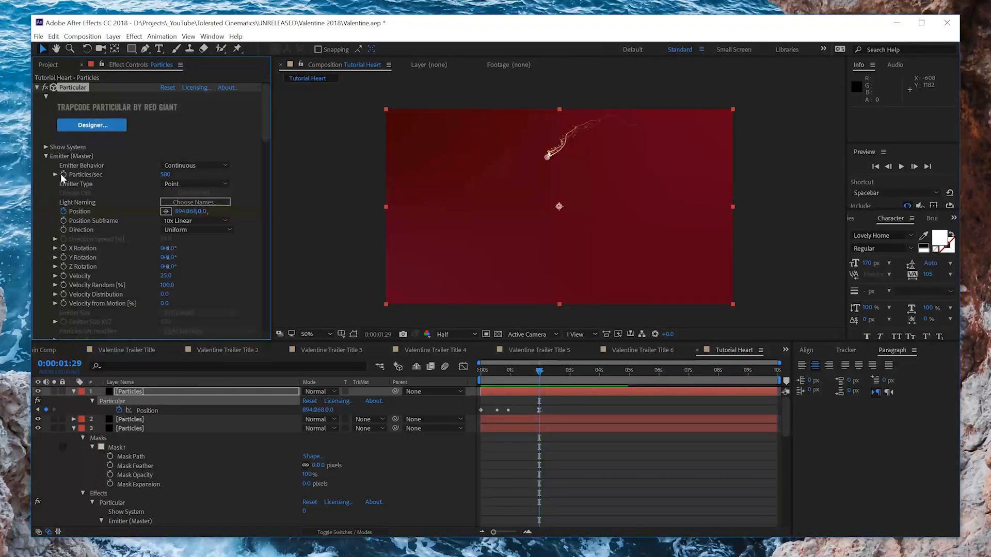
{"action": "left_click", "coordinate": [165, 175]}
{"action": "type", "text": "0"}
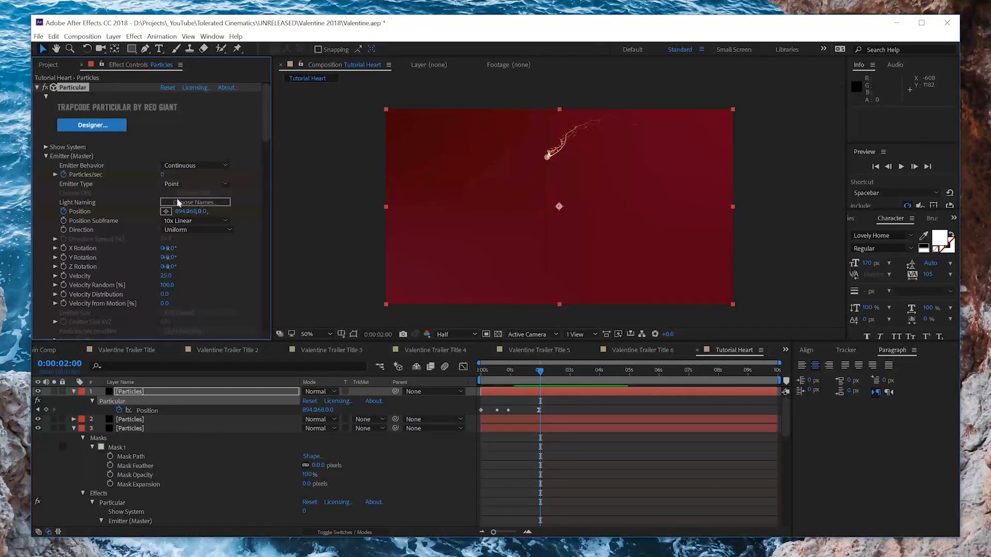
{"action": "key", "text": "Return"}
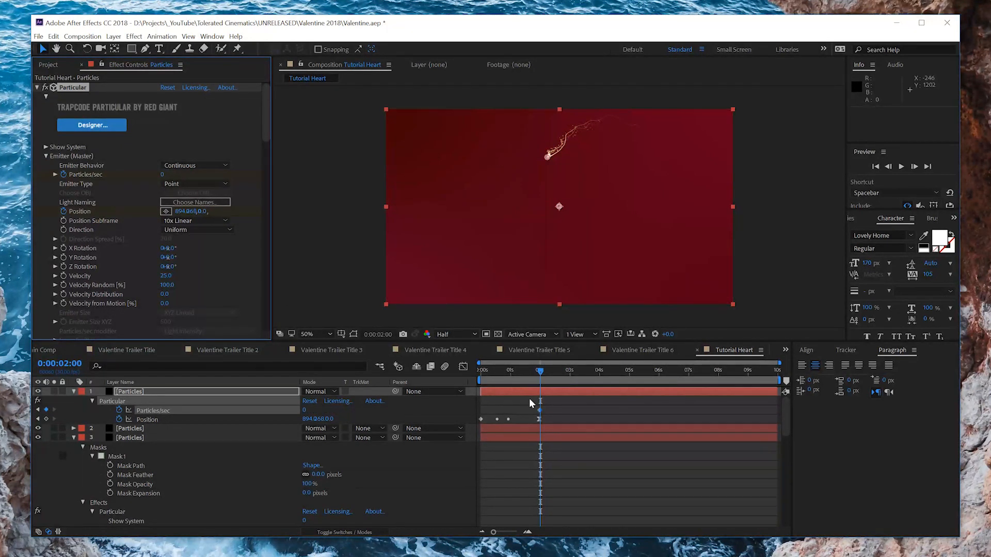
{"action": "left_click", "coordinate": [528, 532]}
{"action": "left_click", "coordinate": [528, 532]}
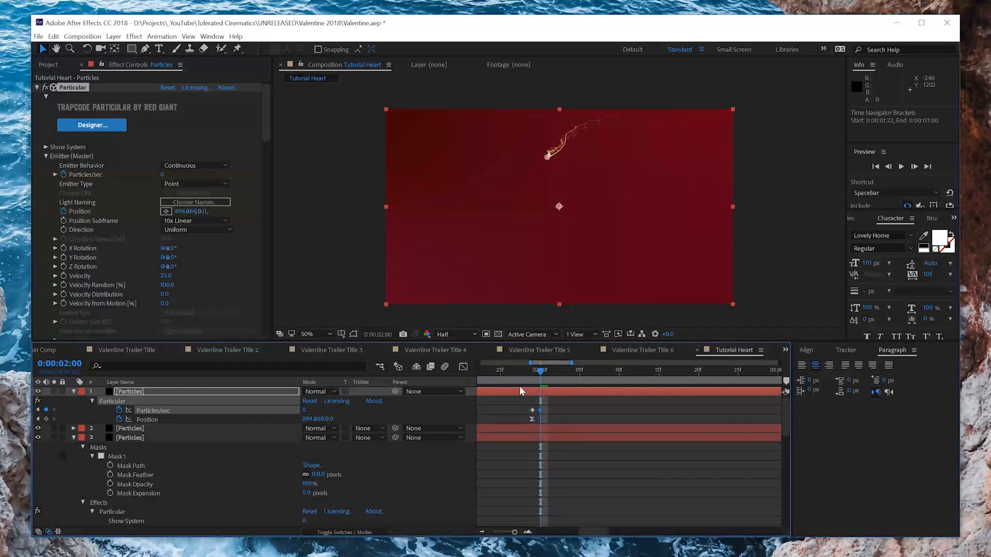
{"action": "left_click", "coordinate": [529, 372]}
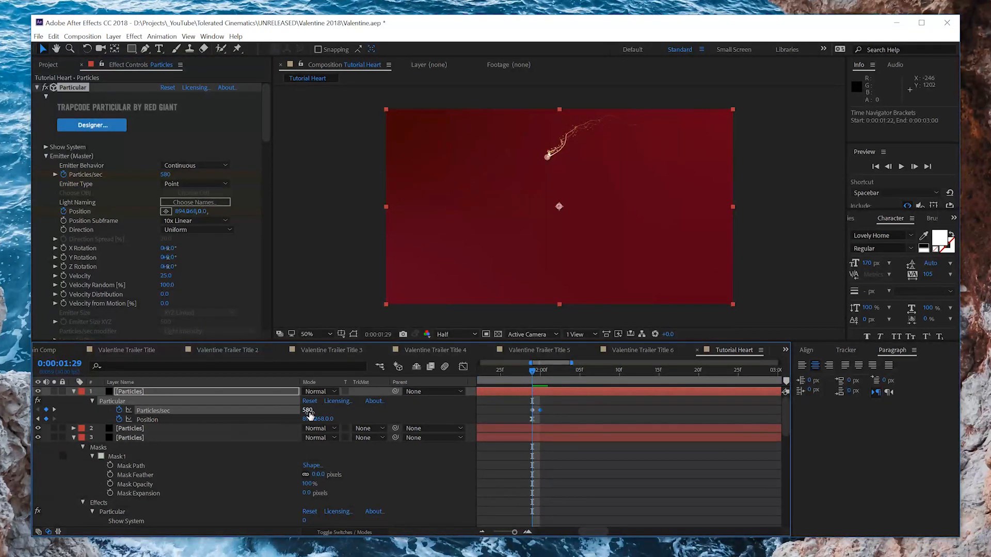
- Copy the two Particles/sec keyframes to the other two Particles layers at 0:00:01:29 and preview the ending
{"action": "left_click_drag", "start_coordinate": [529, 372], "coordinate": [691, 402]}
{"action": "left_click", "coordinate": [591, 370]}
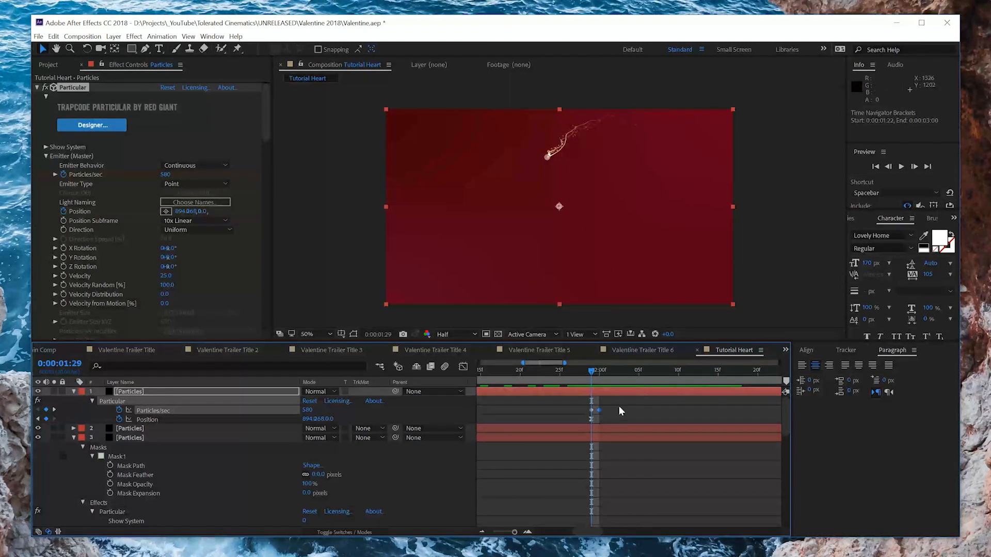
{"action": "key", "text": "ctrl+c"}
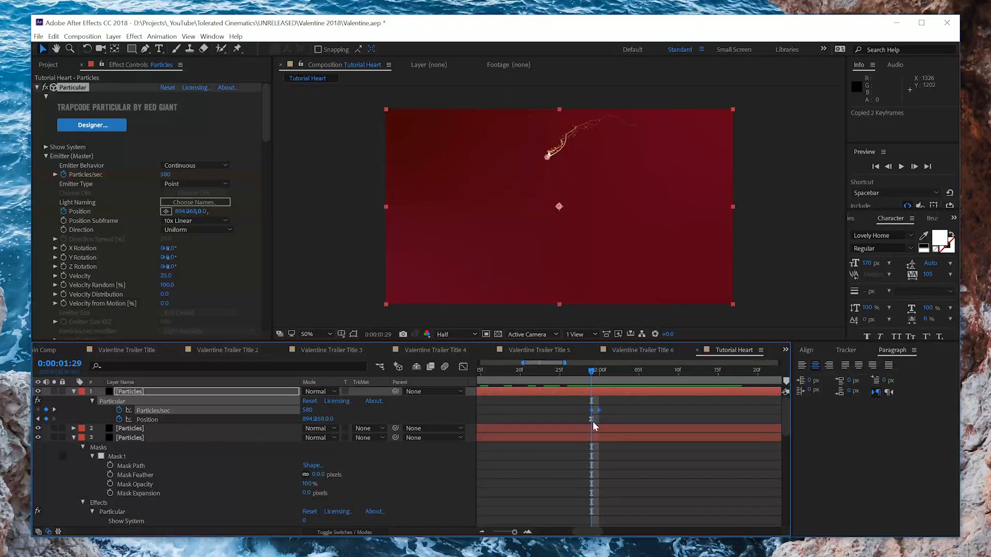
{"action": "left_click", "coordinate": [596, 426]}
{"action": "left_click", "coordinate": [596, 435], "text": "shift"}
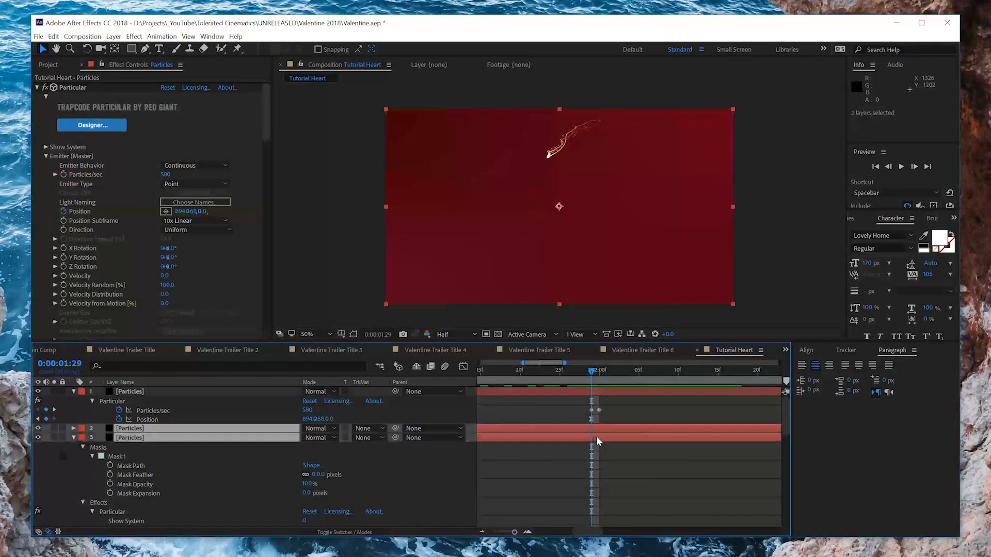
{"action": "left_click", "coordinate": [601, 428]}
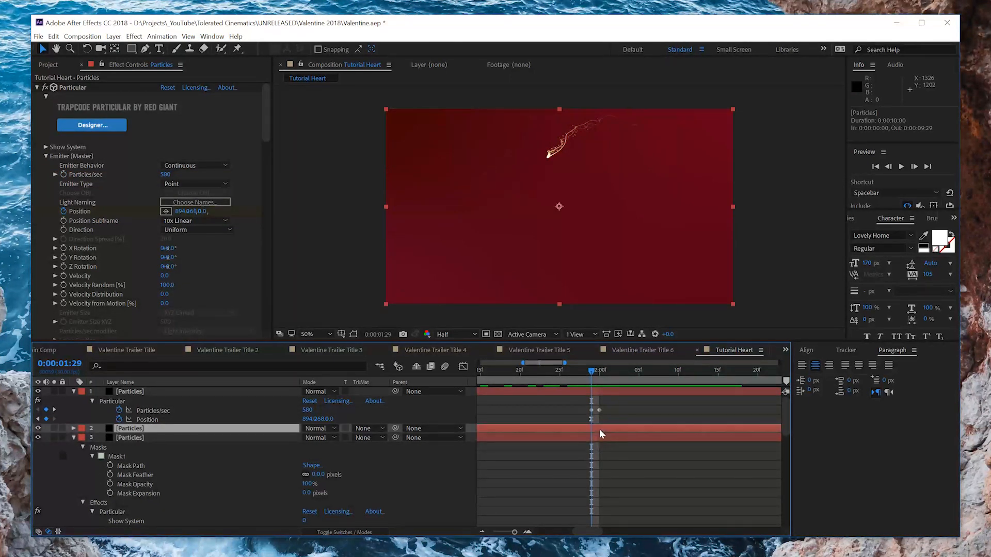
{"action": "left_click", "coordinate": [596, 436]}
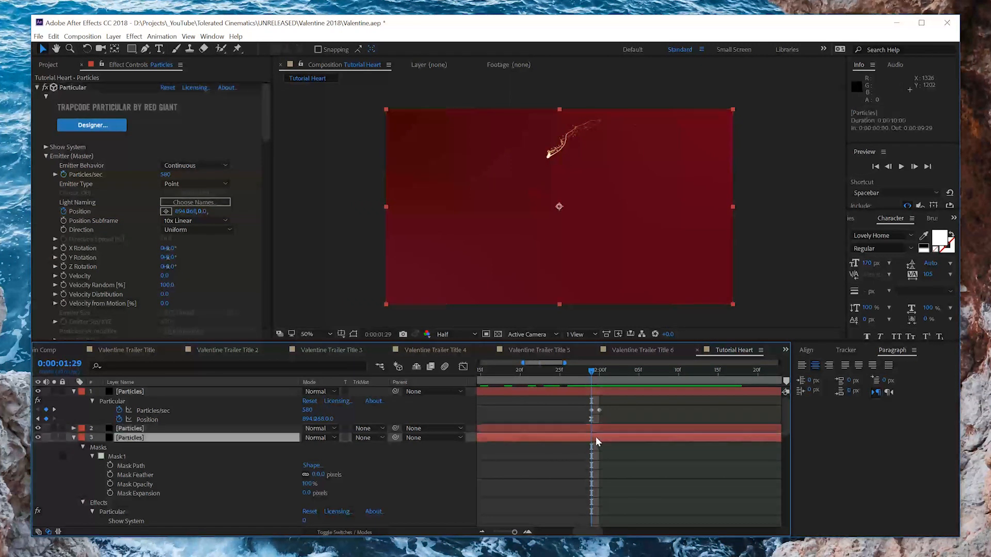
{"action": "key", "text": "ctrl+v"}
{"action": "key", "text": "space"}
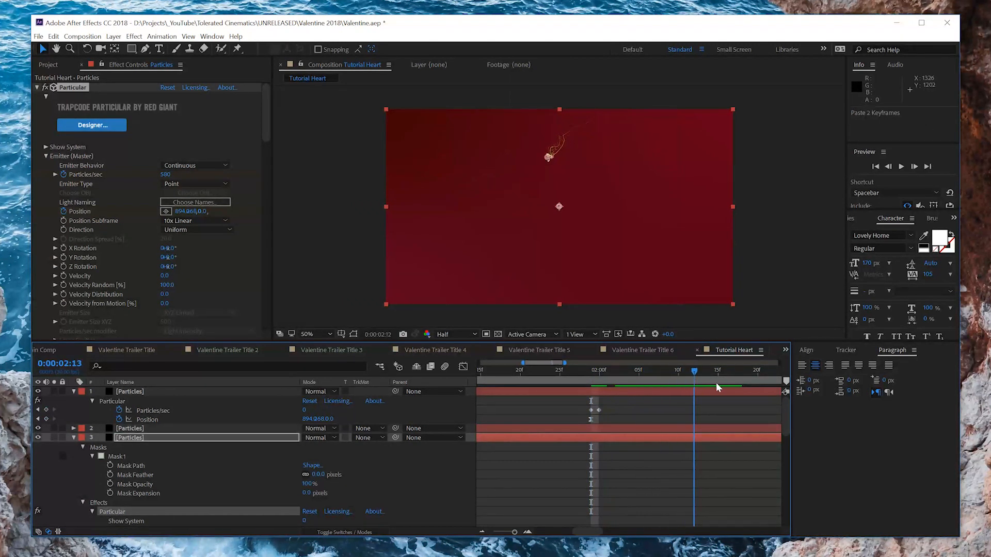
{"action": "key", "text": "space"}
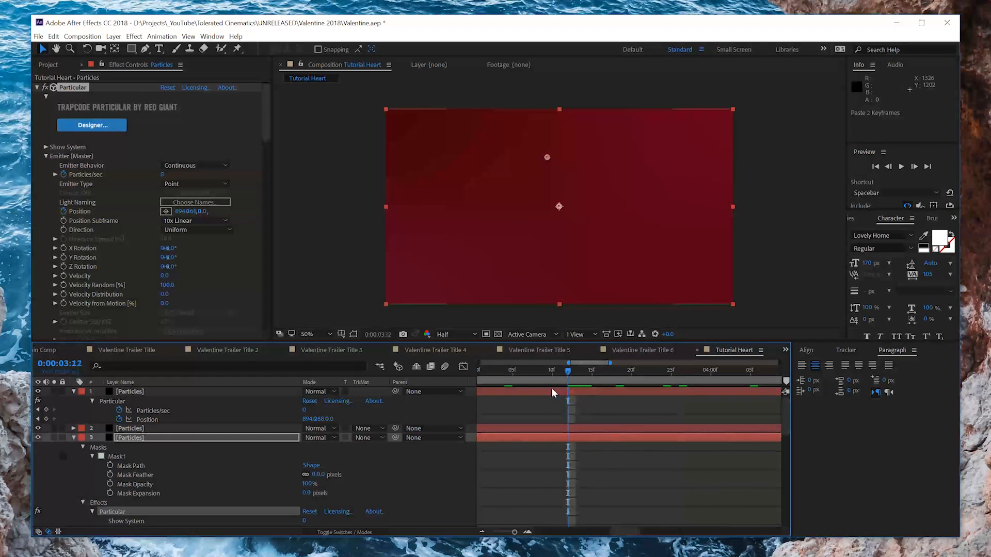
- Shift the top Particles layer's Particles/sec keyframes slightly earlier, to 0:00:01:27
{"action": "left_click_drag", "start_coordinate": [569, 371], "coordinate": [513, 381]}
{"action": "left_click", "coordinate": [483, 532]}
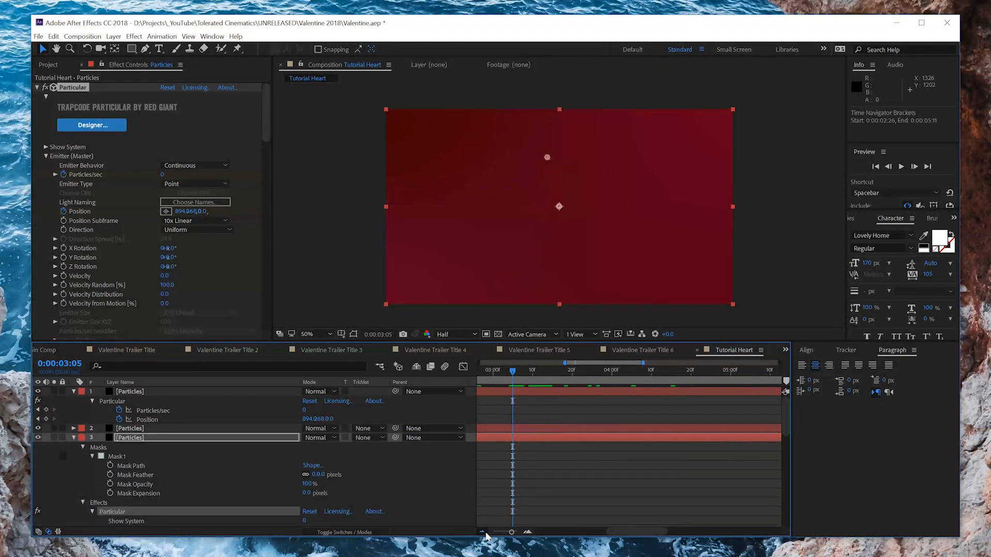
{"action": "left_click", "coordinate": [485, 532]}
{"action": "left_click", "coordinate": [485, 532]}
{"action": "left_click_drag", "start_coordinate": [571, 530], "coordinate": [504, 527]}
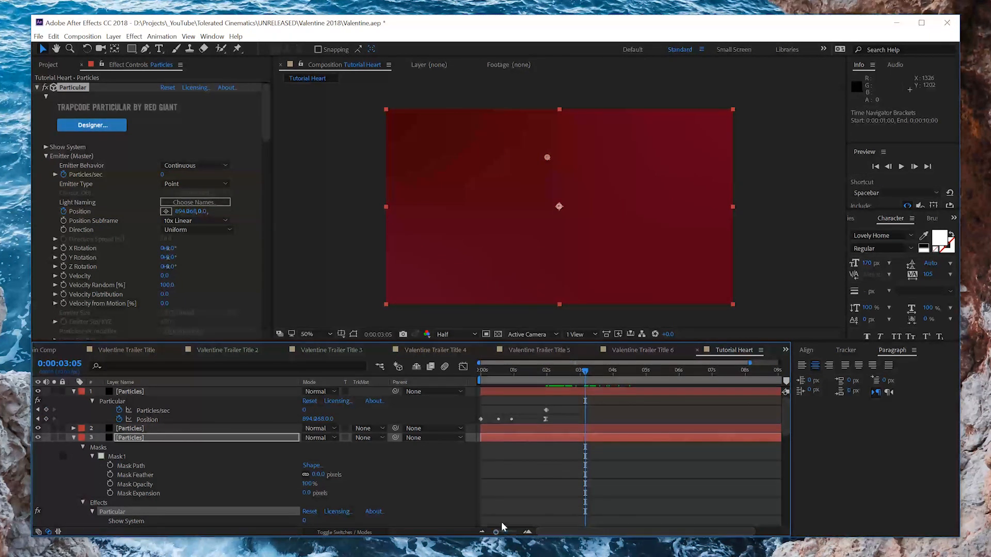
{"action": "left_click", "coordinate": [543, 412]}
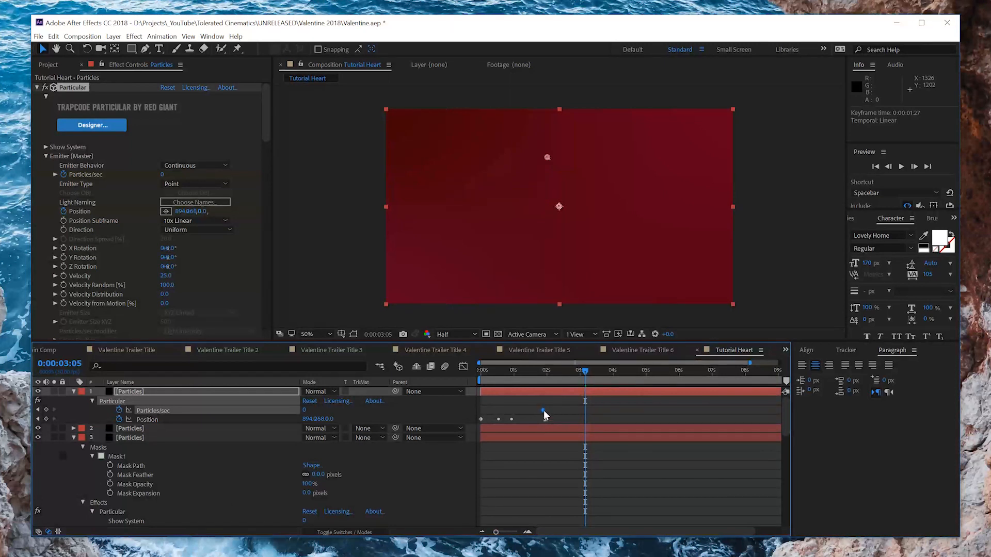
- Shift the Particles/sec keyframes of the other two Particles layers slightly earlier to match, and preview the animation
{"action": "left_click", "coordinate": [542, 429]}
{"action": "key", "text": "u"}
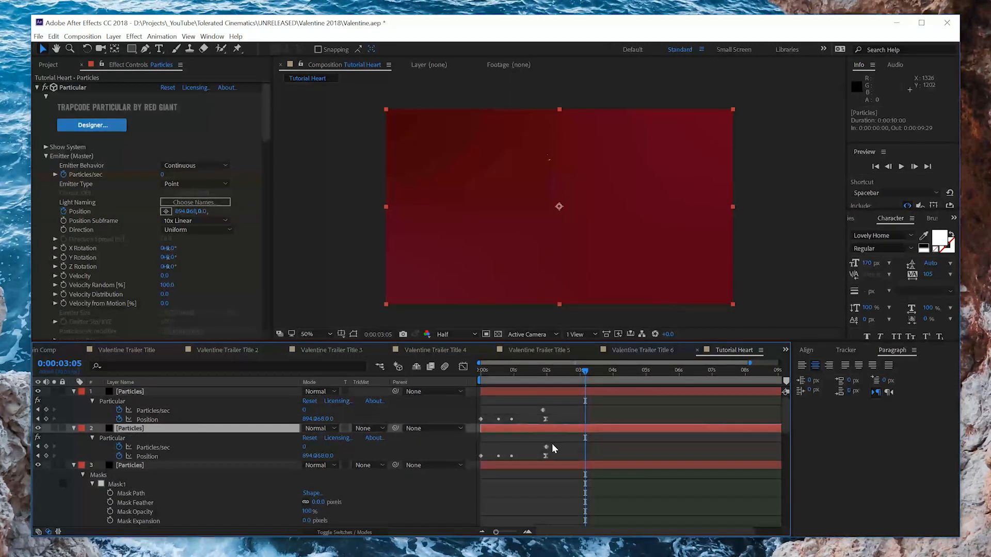
{"action": "left_click", "coordinate": [546, 447]}
{"action": "left_click_drag", "start_coordinate": [548, 450], "coordinate": [544, 449]}
{"action": "left_click", "coordinate": [552, 466]}
{"action": "key", "text": "u"}
{"action": "left_click", "coordinate": [543, 484]}
{"action": "key", "text": "space"}
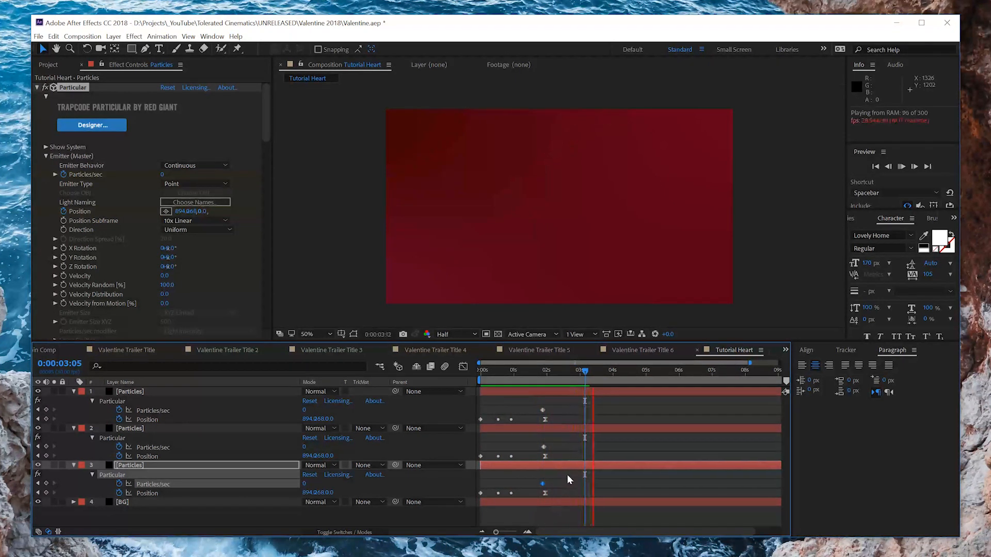
{"action": "left_click", "coordinate": [584, 380]}
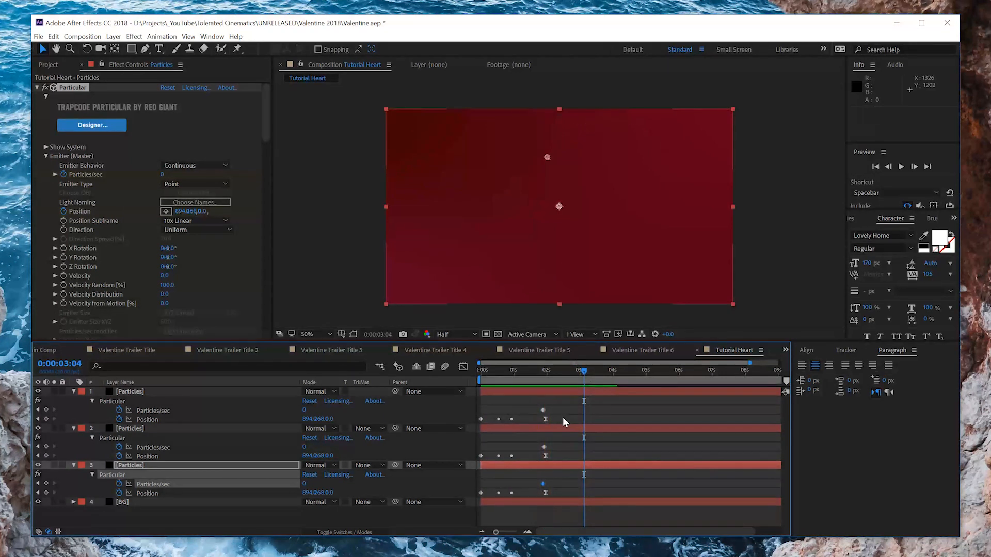
- Copy the top Particles layer's four Position keyframes and create a new solid named Flare
{"action": "left_click_drag", "start_coordinate": [562, 417], "coordinate": [460, 427]}
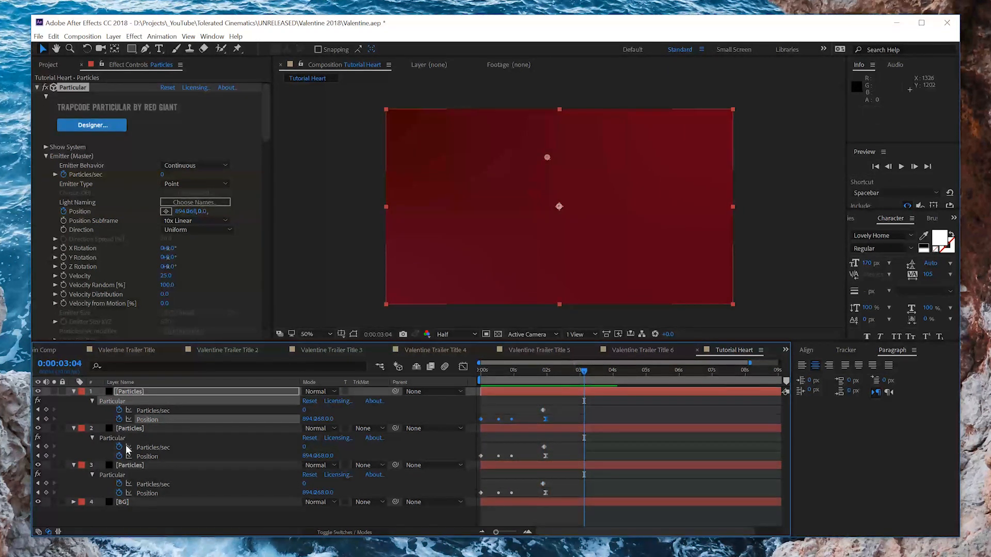
{"action": "key", "text": "ctrl+c"}
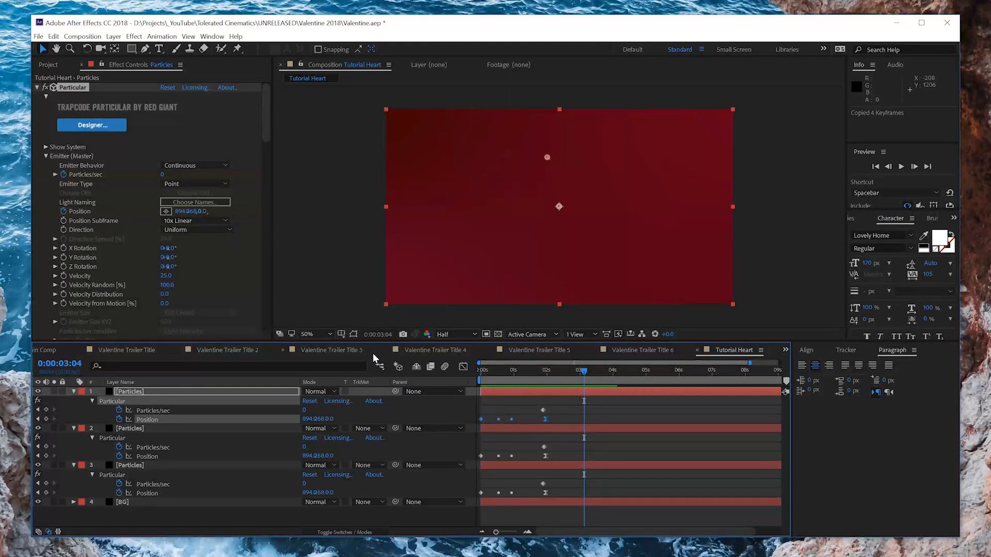
{"action": "left_click", "coordinate": [113, 37]}
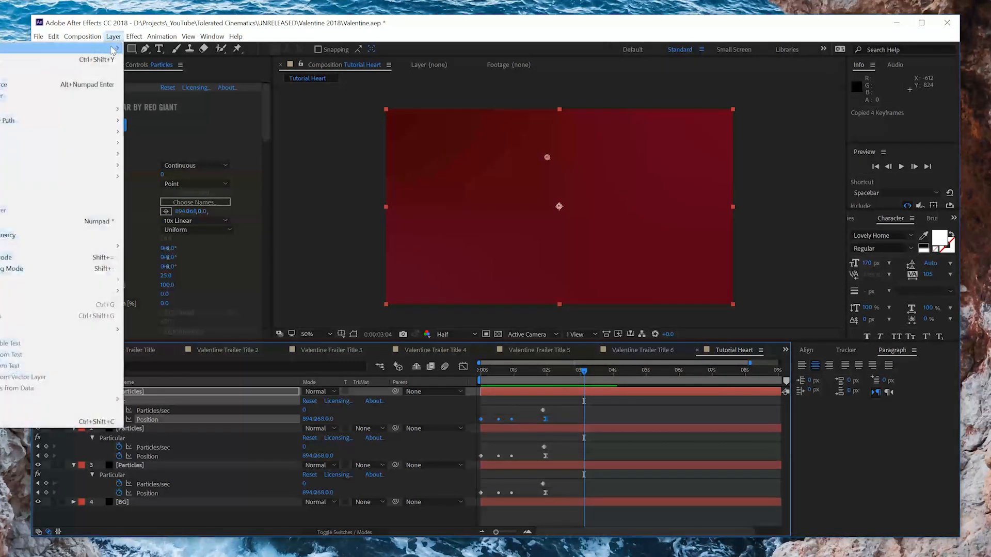
{"action": "key", "text": "ctrl+y"}
{"action": "type", "text": "Flare"}
{"action": "key", "text": "Return"}
- Move to 0:00:00:22 and apply Video Copilot's Optical Flares effect to the Flare solid
{"action": "left_click", "coordinate": [504, 375]}
{"action": "left_click", "coordinate": [134, 36]}
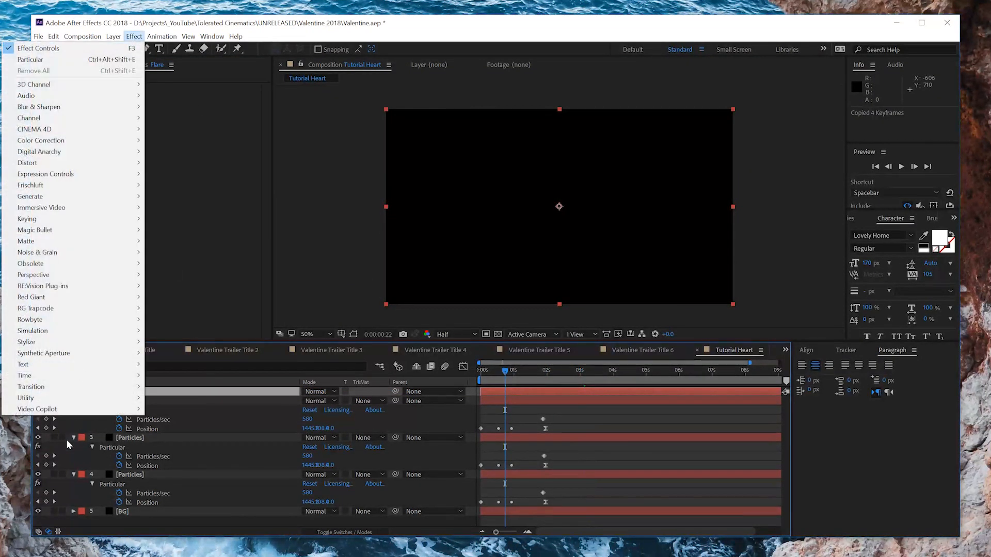
{"action": "mouse_move", "coordinate": [73, 409]}
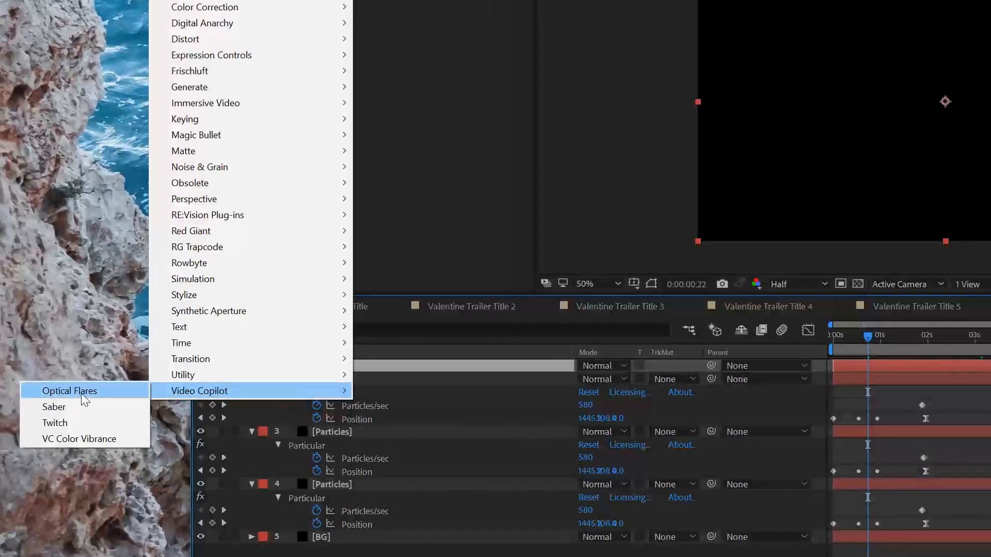
{"action": "left_click", "coordinate": [83, 393]}
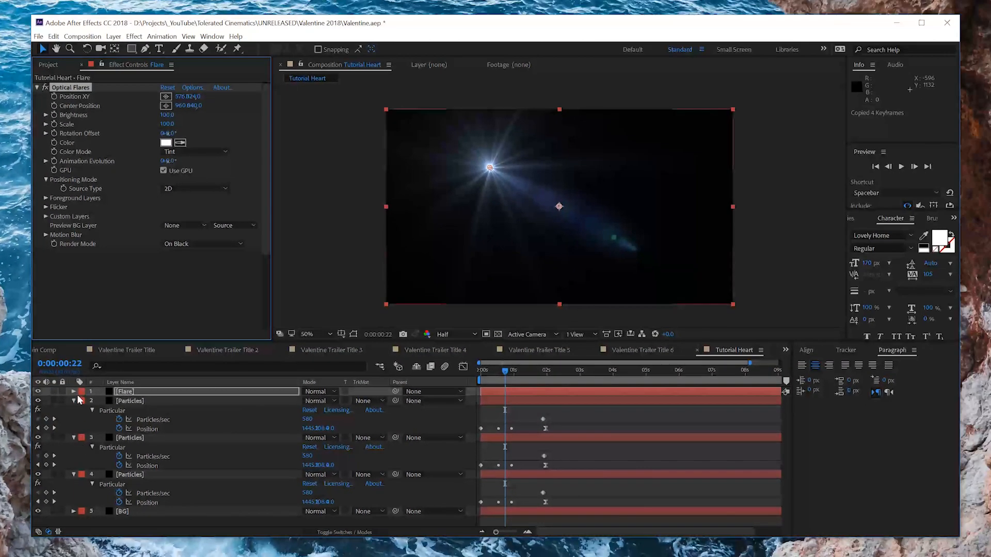
- Paste the copied Position keyframes into the flare's Position XY property at 0:00:00:00
{"action": "left_click", "coordinate": [74, 392]}
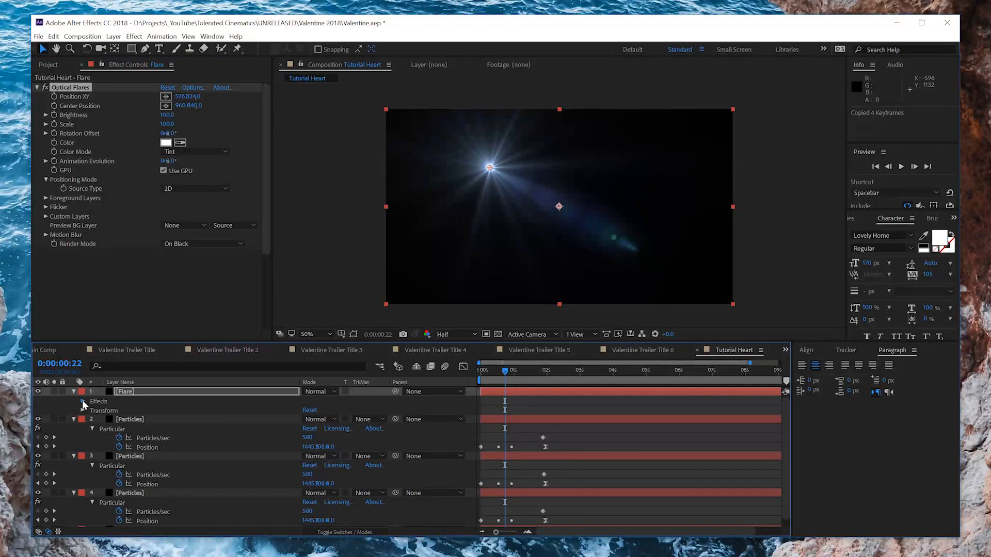
{"action": "left_click", "coordinate": [83, 401]}
{"action": "left_click", "coordinate": [91, 411]}
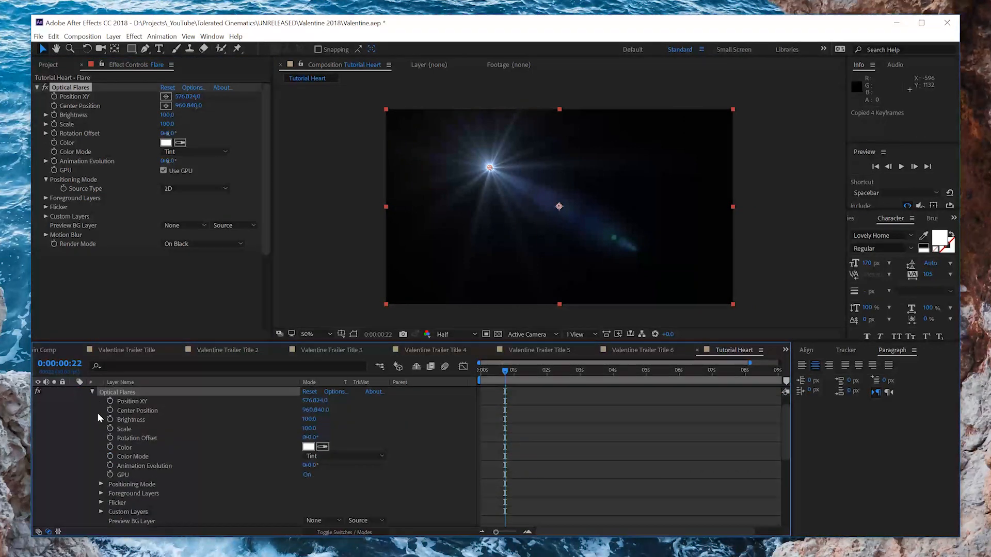
{"action": "left_click", "coordinate": [133, 401]}
{"action": "left_click_drag", "start_coordinate": [496, 368], "coordinate": [326, 393]}
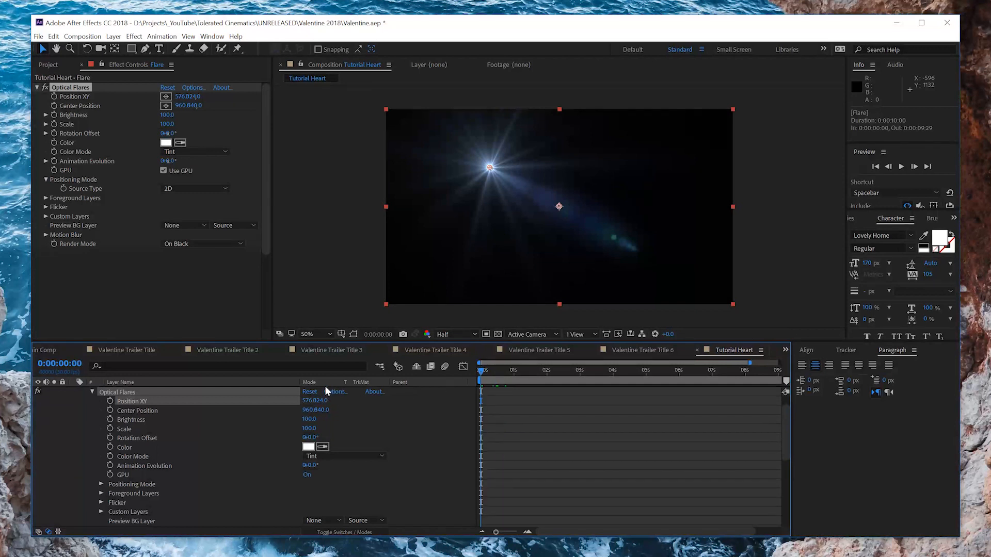
{"action": "key", "text": "ctrl+v"}
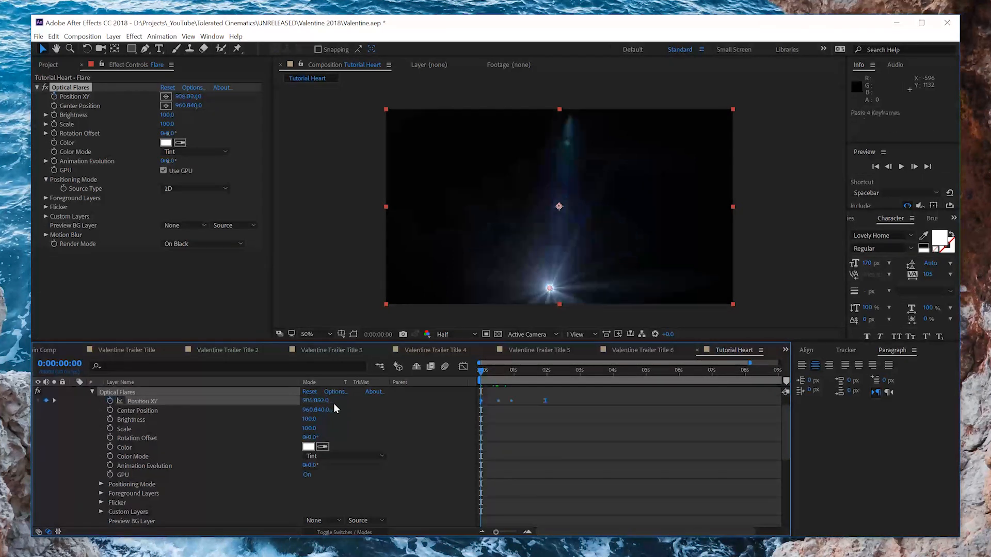
- Clear all lens objects of the default flare from the stack in the Optical Flares options
{"action": "left_click_drag", "start_coordinate": [483, 374], "coordinate": [518, 388]}
{"action": "left_click", "coordinate": [193, 88]}
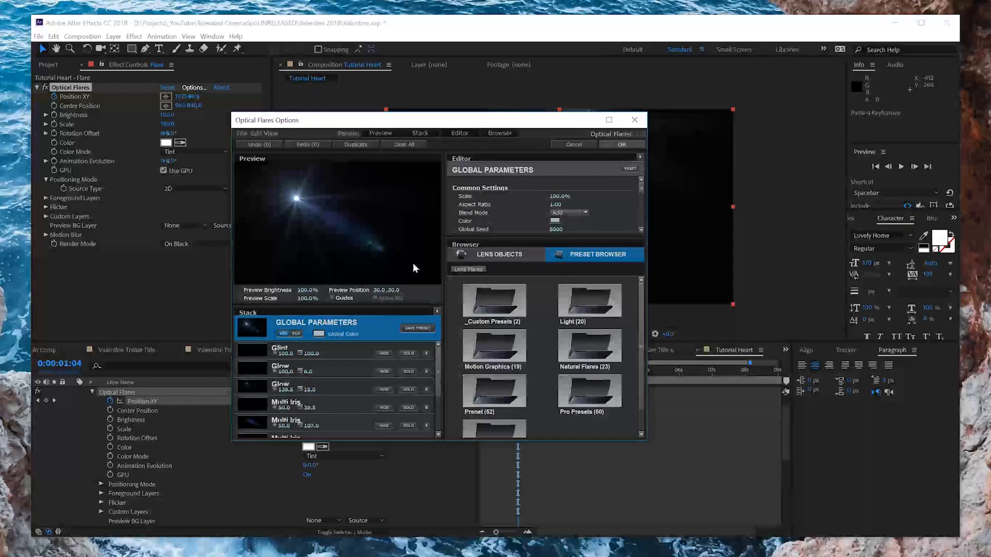
{"action": "left_click", "coordinate": [428, 354]}
{"action": "left_click", "coordinate": [428, 354]}
{"action": "left_click", "coordinate": [429, 354]}
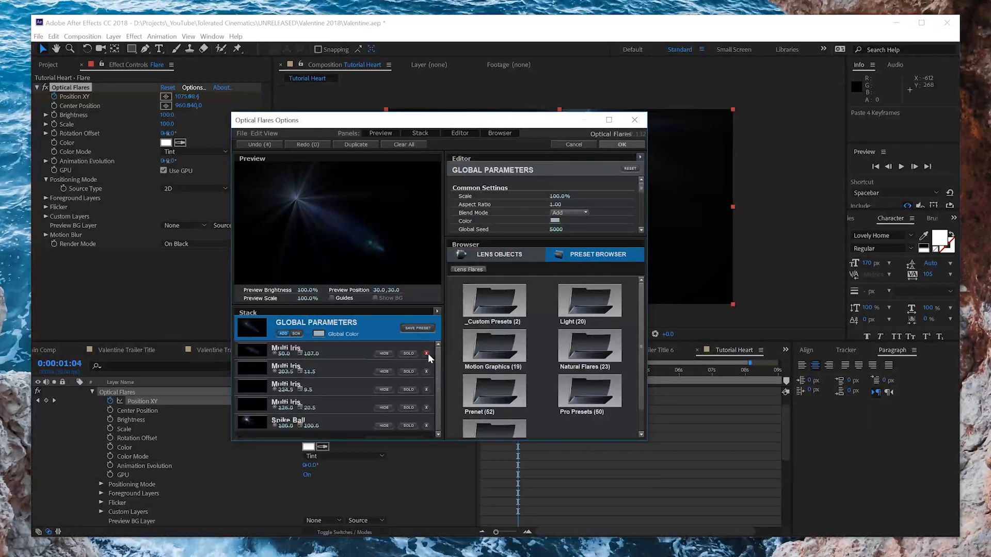
{"action": "left_click", "coordinate": [429, 354]}
{"action": "left_click", "coordinate": [429, 354]}
{"action": "left_click", "coordinate": [427, 356]}
{"action": "left_click", "coordinate": [426, 356]}
{"action": "left_click", "coordinate": [426, 356]}
- Load the Glow flare from the custom presets and accept the Optical Flares options
{"action": "double_click", "coordinate": [504, 289]}
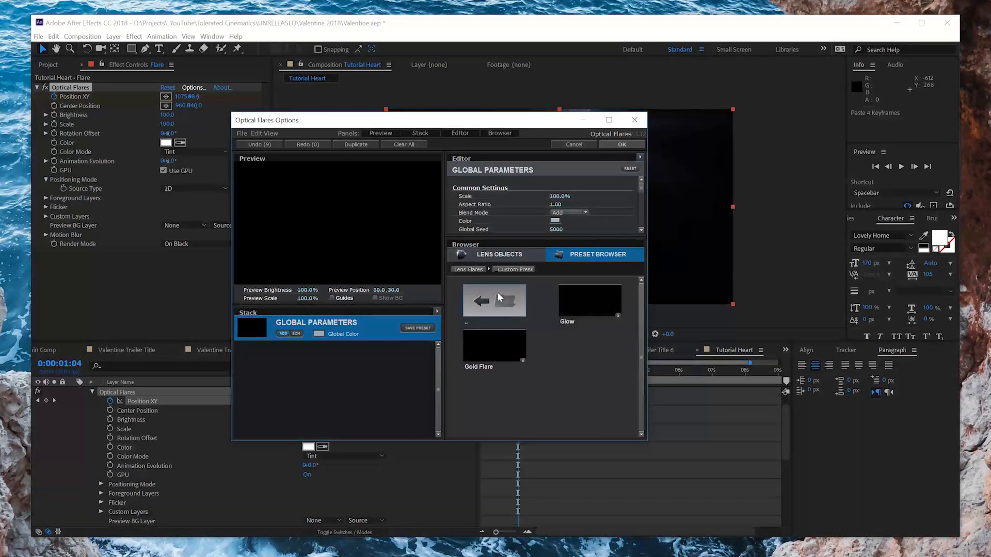
{"action": "left_click", "coordinate": [580, 296]}
{"action": "double_click", "coordinate": [493, 305]}
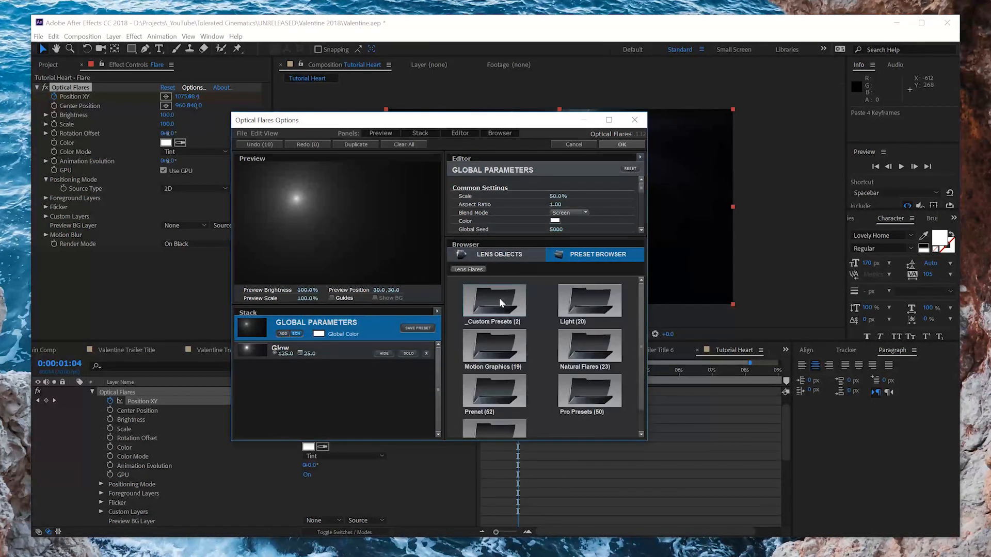
{"action": "left_click", "coordinate": [495, 255]}
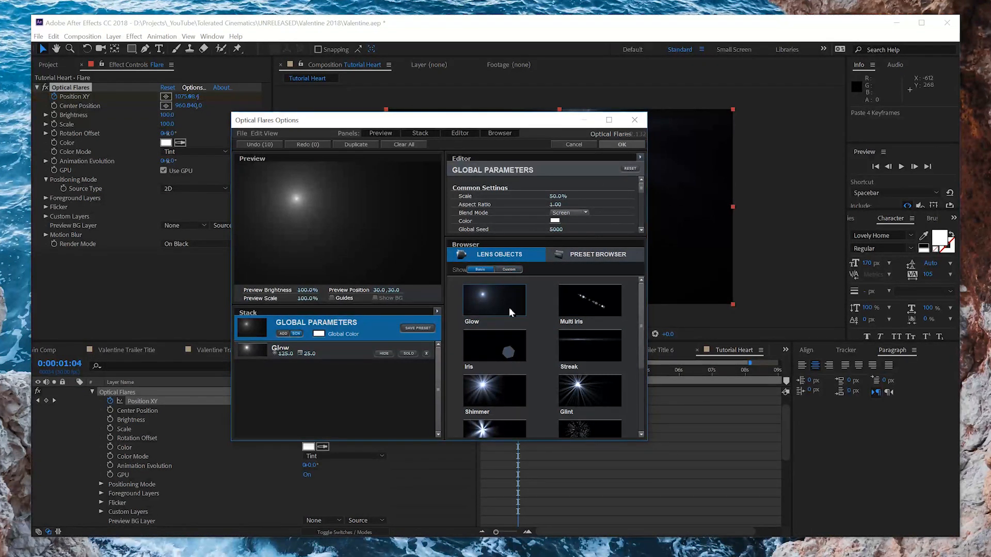
{"action": "left_click", "coordinate": [612, 145]}
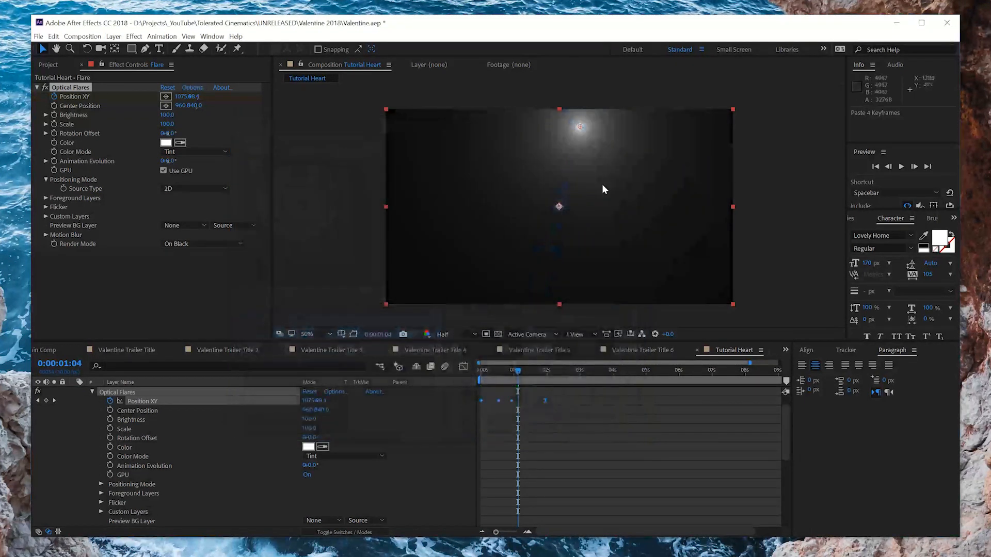
- Set the flare's Scale to 50 and the Flare layer's blending mode to Screen
{"action": "left_click_drag", "start_coordinate": [165, 124], "coordinate": [140, 125]}
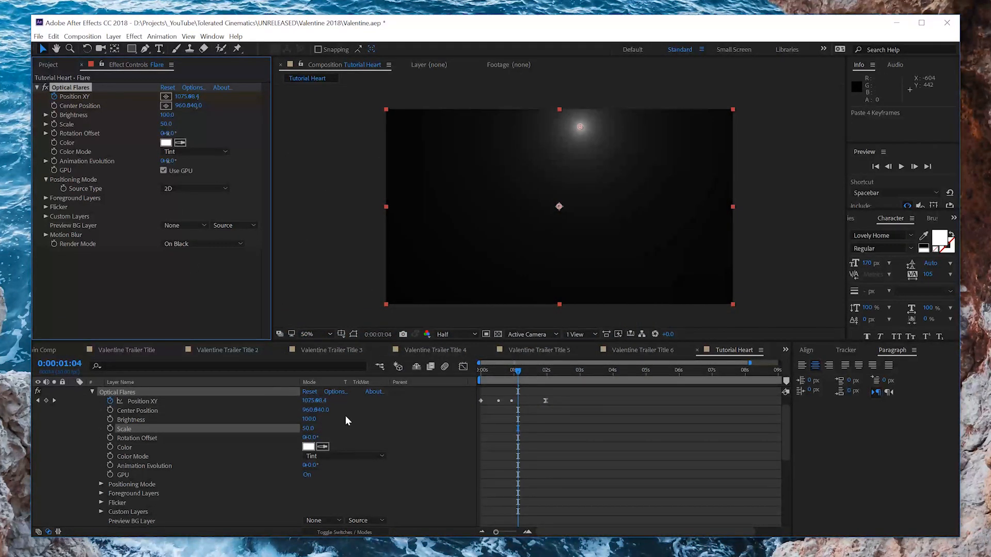
{"action": "scroll", "coordinate": [346, 423], "scroll_direction": "up", "scroll_amount": 1}
{"action": "left_click", "coordinate": [315, 392]}
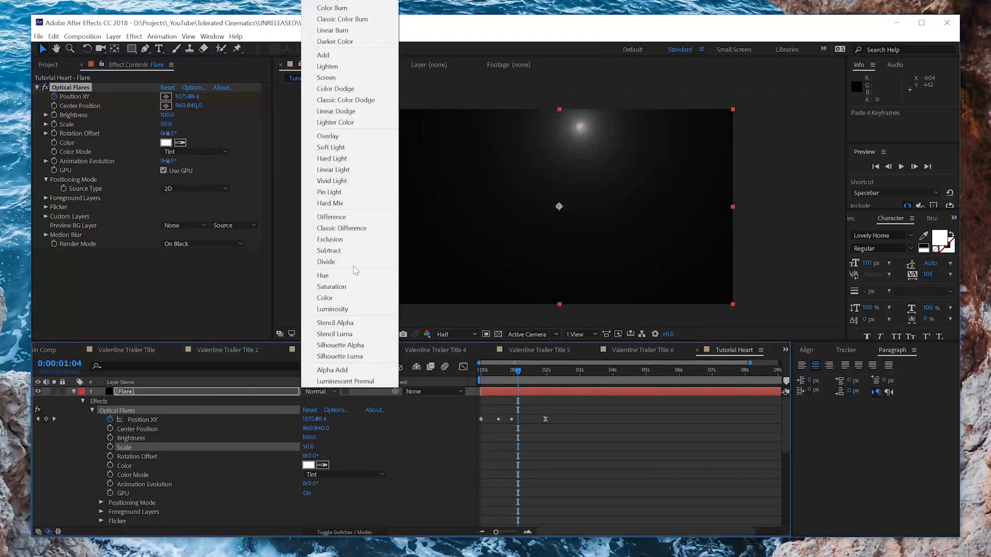
{"action": "left_click", "coordinate": [345, 77]}
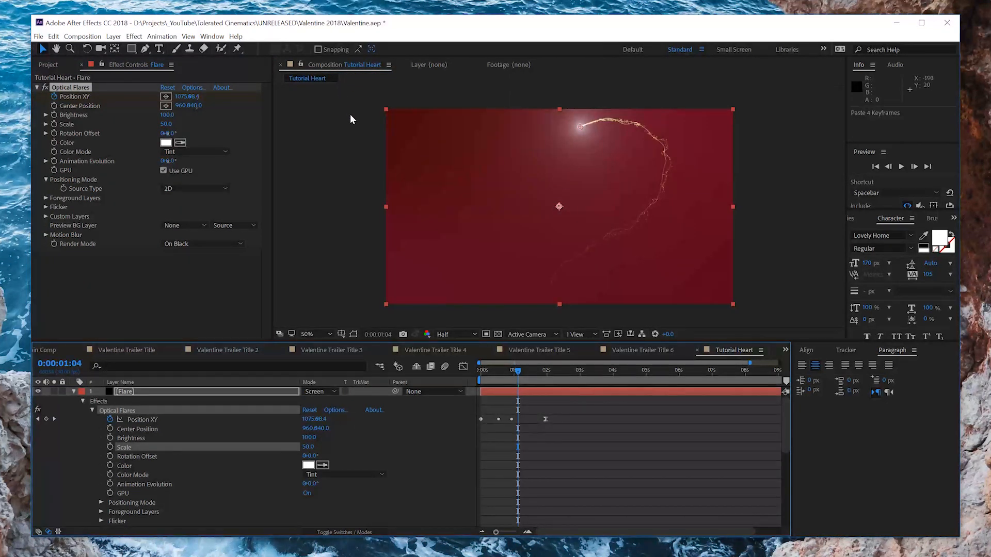
- Keyframe the flare's Brightness at 100 at 0:00:00:28 and at 0 at 0:00:00:00
{"action": "left_click_drag", "start_coordinate": [519, 376], "coordinate": [510, 376]}
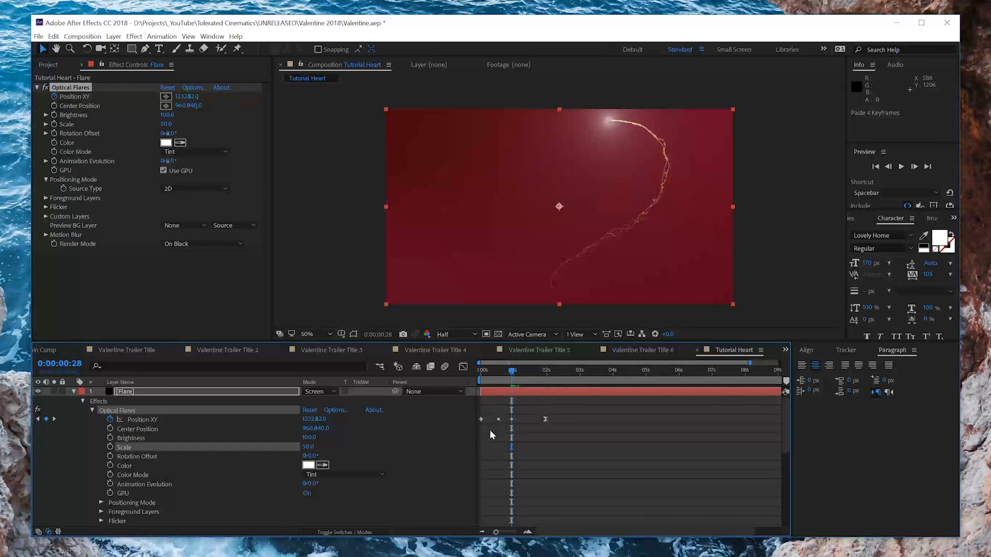
{"action": "left_click", "coordinate": [54, 115]}
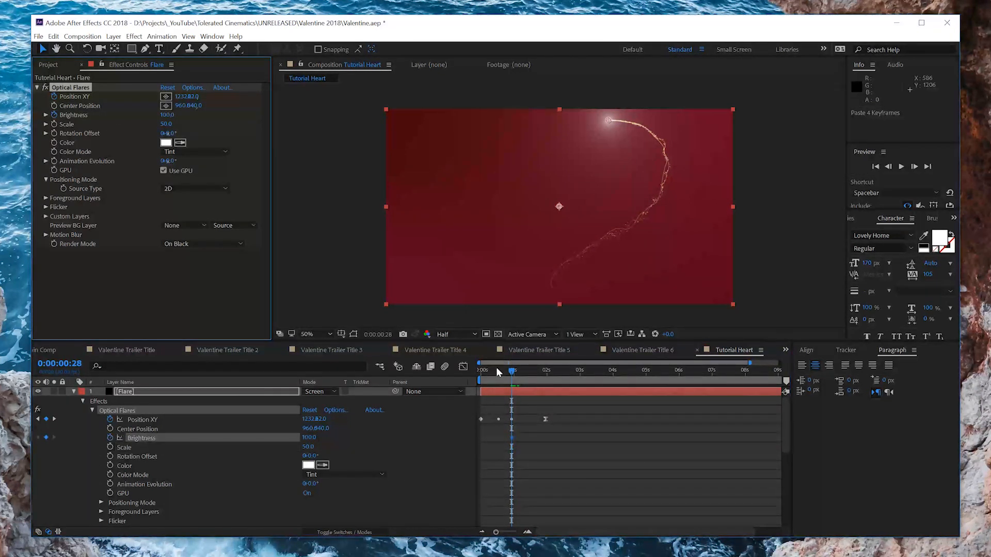
{"action": "key", "text": "Home"}
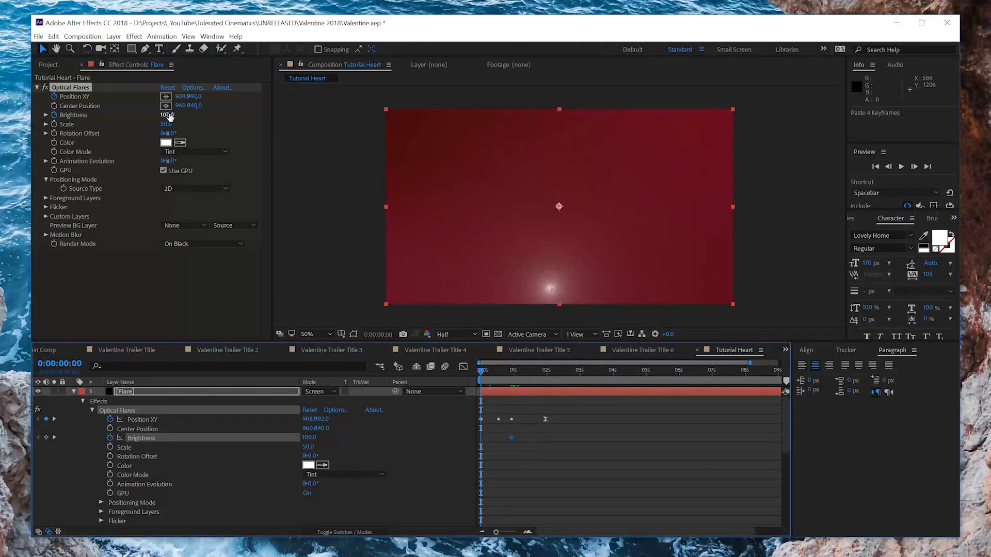
{"action": "left_click", "coordinate": [168, 115]}
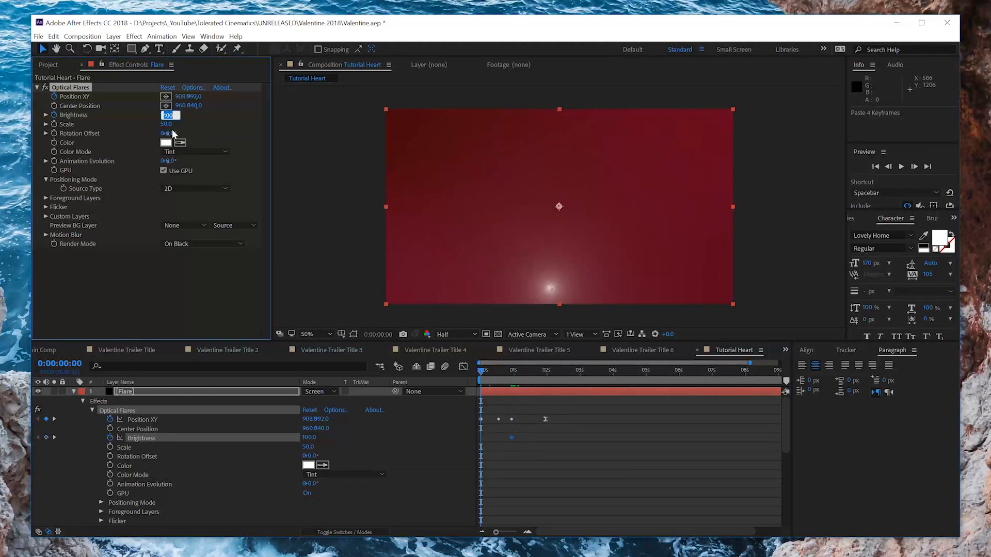
{"action": "type", "text": "0"}
{"action": "key", "text": "Return"}
- Add a Brightness keyframe of 0 at 0:00:01:29, where the flare reaches its last Position XY keyframe
{"action": "left_click_drag", "start_coordinate": [504, 373], "coordinate": [549, 379]}
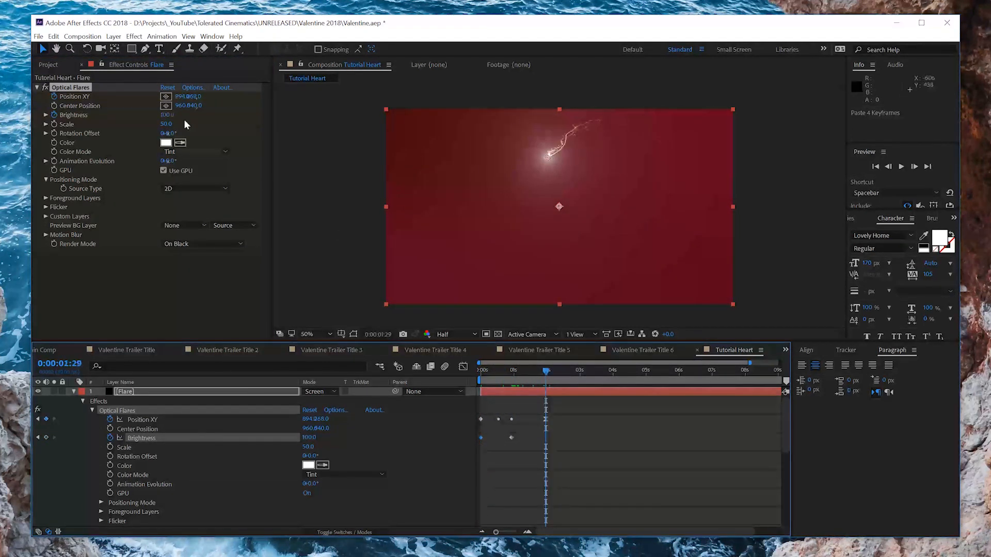
{"action": "left_click", "coordinate": [165, 115]}
{"action": "type", "text": "0"}
{"action": "key", "text": "Return"}
{"action": "key", "text": "Home"}
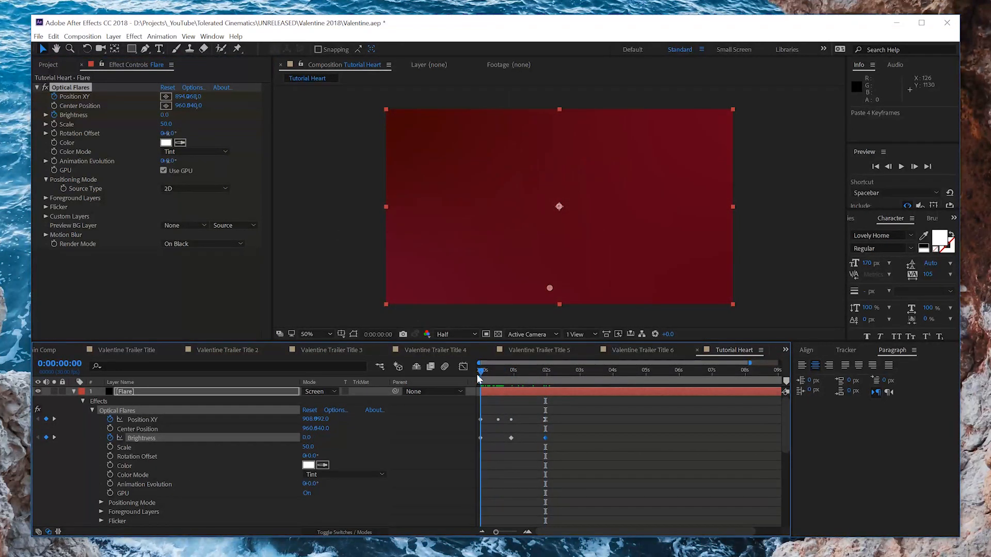
- Tint the flare a light golden orange through its Color property, judging it at 0:00:00:26
{"action": "left_click_drag", "start_coordinate": [479, 376], "coordinate": [509, 413]}
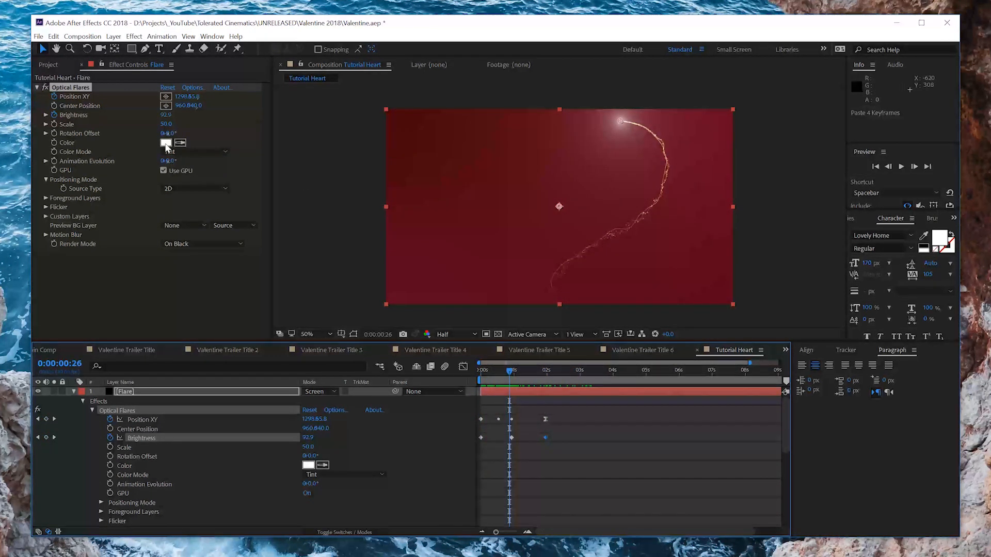
{"action": "left_click", "coordinate": [165, 143]}
{"action": "left_click_drag", "start_coordinate": [371, 240], "coordinate": [372, 280]}
{"action": "left_click", "coordinate": [304, 188]}
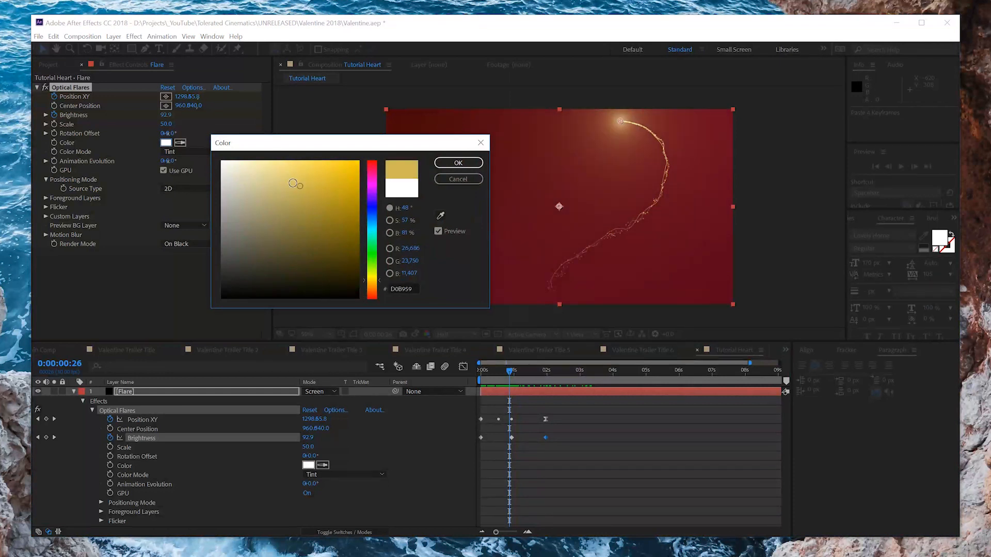
{"action": "left_click_drag", "start_coordinate": [304, 188], "coordinate": [281, 179]}
{"action": "left_click_drag", "start_coordinate": [375, 294], "coordinate": [374, 290]}
{"action": "left_click_drag", "start_coordinate": [290, 205], "coordinate": [268, 164]}
{"action": "left_click", "coordinate": [458, 163]}
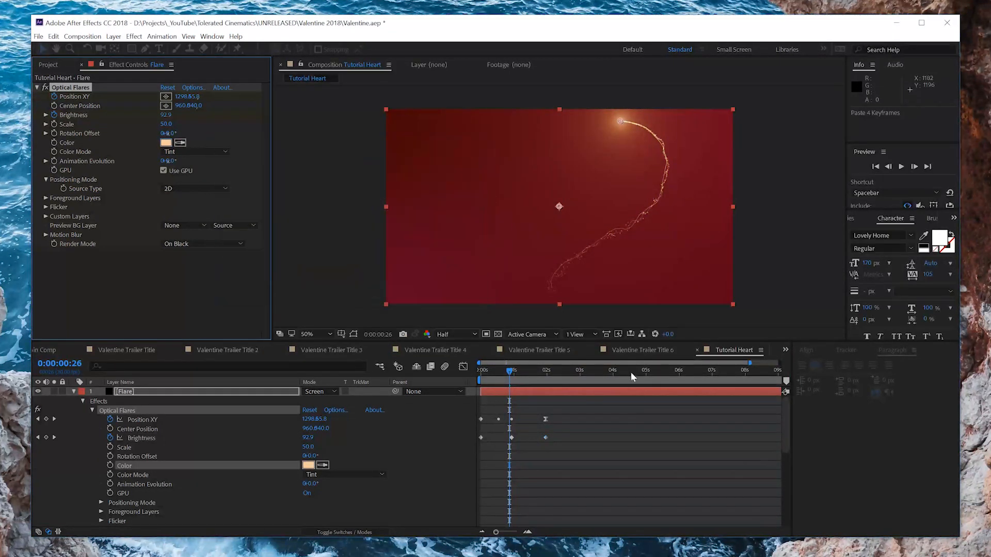
{"action": "left_click", "coordinate": [639, 422]}
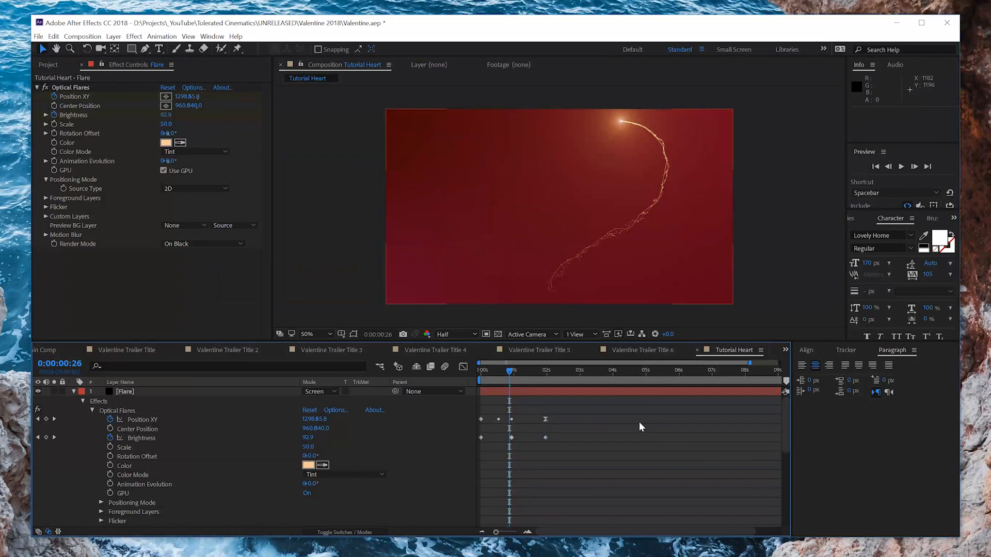
- Collapse the Flare layer, set the upper two Particles layers to Screen blending, and preview the animation
{"action": "left_click", "coordinate": [73, 392]}
{"action": "left_click", "coordinate": [323, 403]}
{"action": "left_click", "coordinate": [374, 87]}
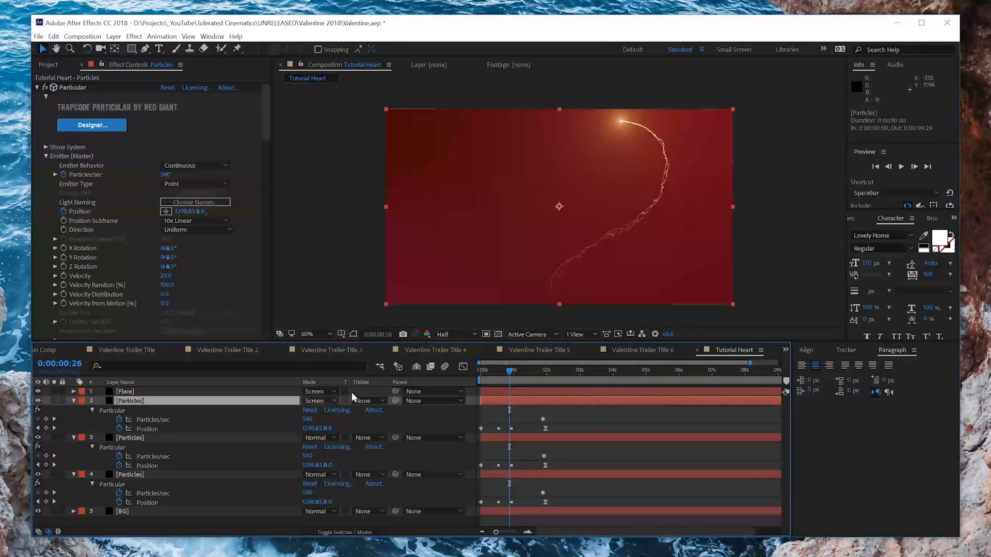
{"action": "left_click", "coordinate": [330, 436]}
{"action": "left_click", "coordinate": [345, 125]}
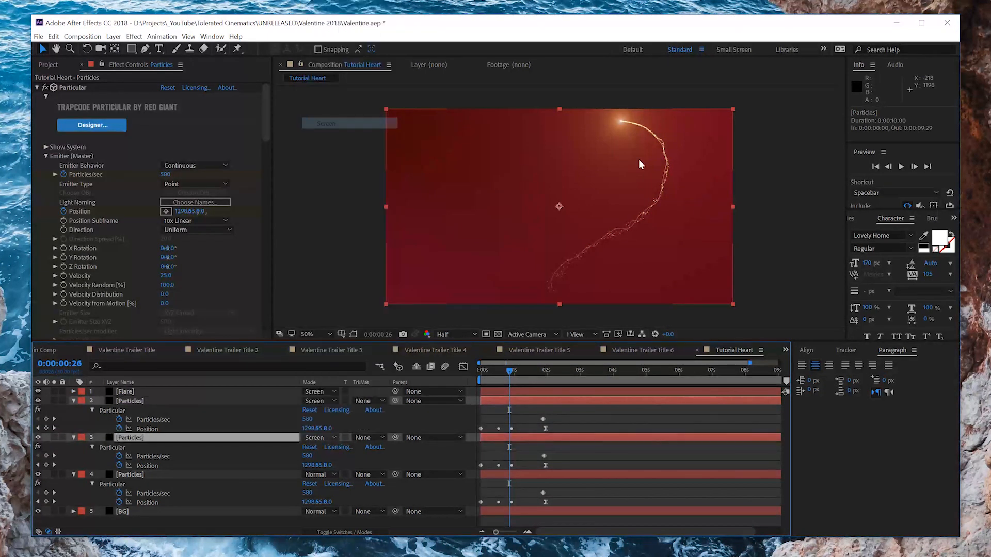
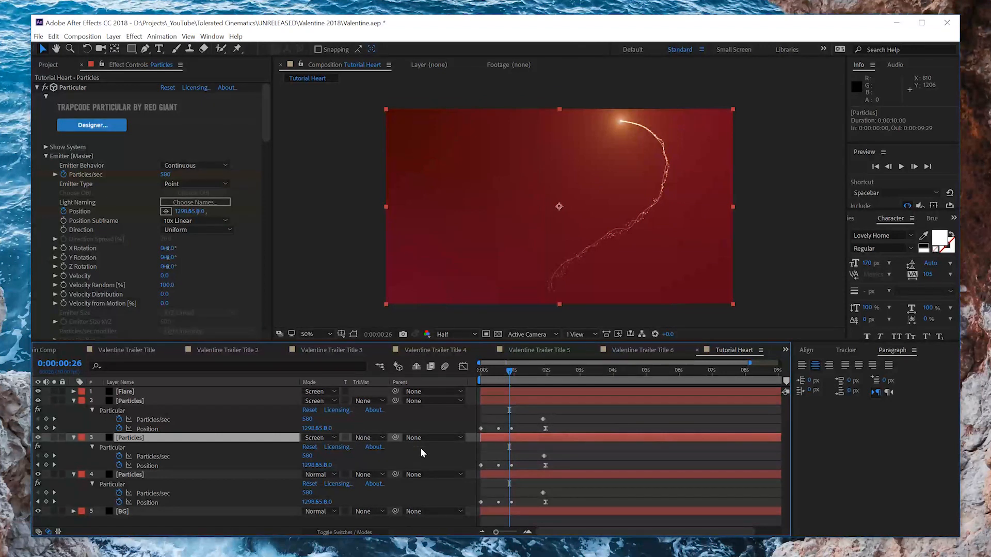
{"action": "key", "text": "space"}
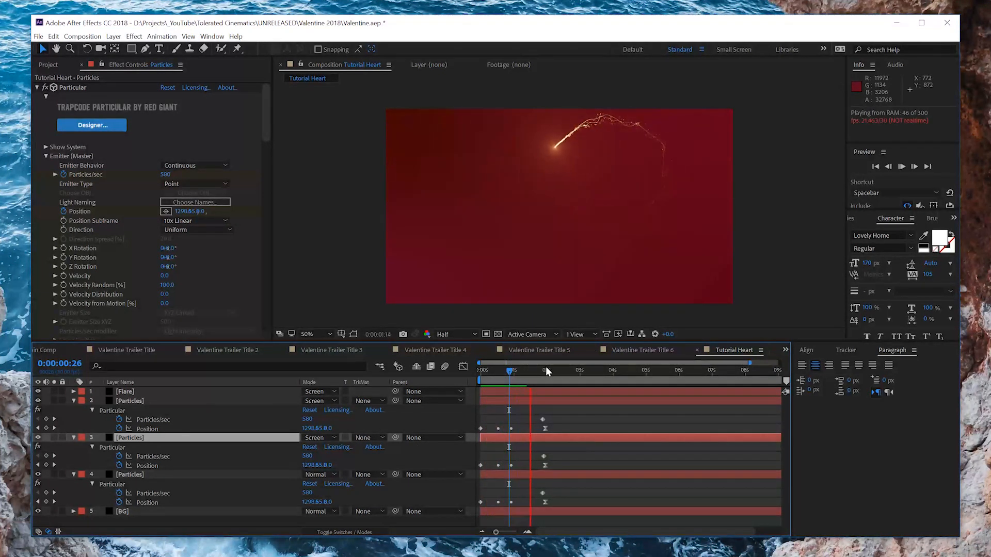
{"action": "key", "text": "space"}
- Raise the flare's middle Brightness keyframe to 160 and move it to 0:00:00:20
{"action": "left_click", "coordinate": [516, 389]}
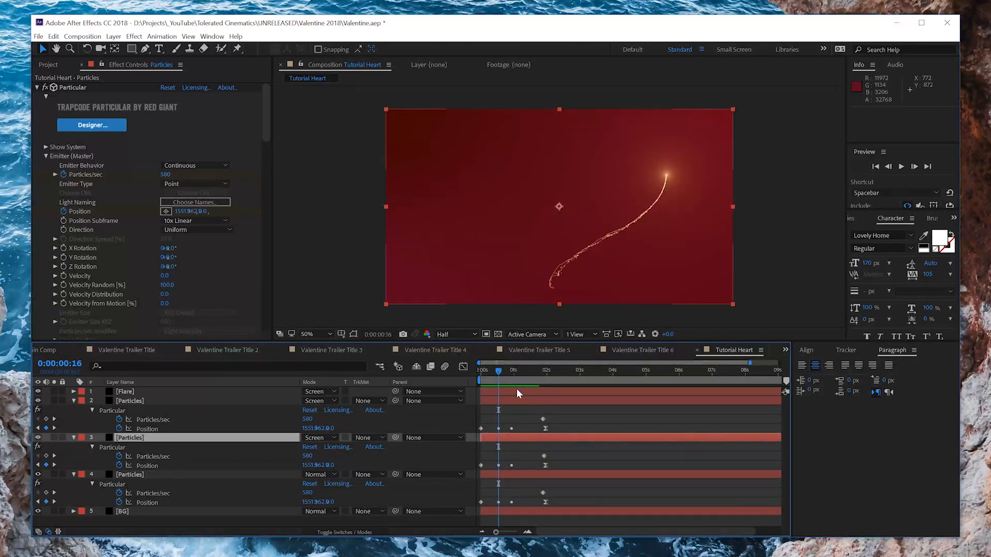
{"action": "key", "text": "u"}
{"action": "left_click_drag", "start_coordinate": [506, 372], "coordinate": [512, 372]}
{"action": "left_click_drag", "start_coordinate": [309, 419], "coordinate": [340, 418]}
{"action": "mouse_move", "coordinate": [514, 373]}
{"action": "left_mouse_down"}
{"action": "mouse_move", "coordinate": [533, 372]}
{"action": "mouse_move", "coordinate": [503, 373]}
{"action": "left_mouse_up"}
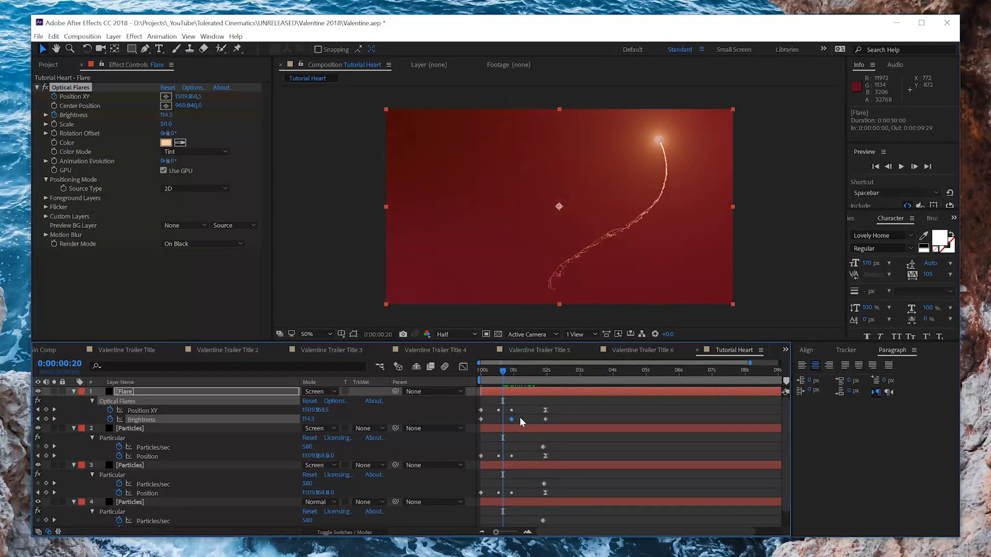
{"action": "left_click_drag", "start_coordinate": [512, 419], "coordinate": [503, 419]}
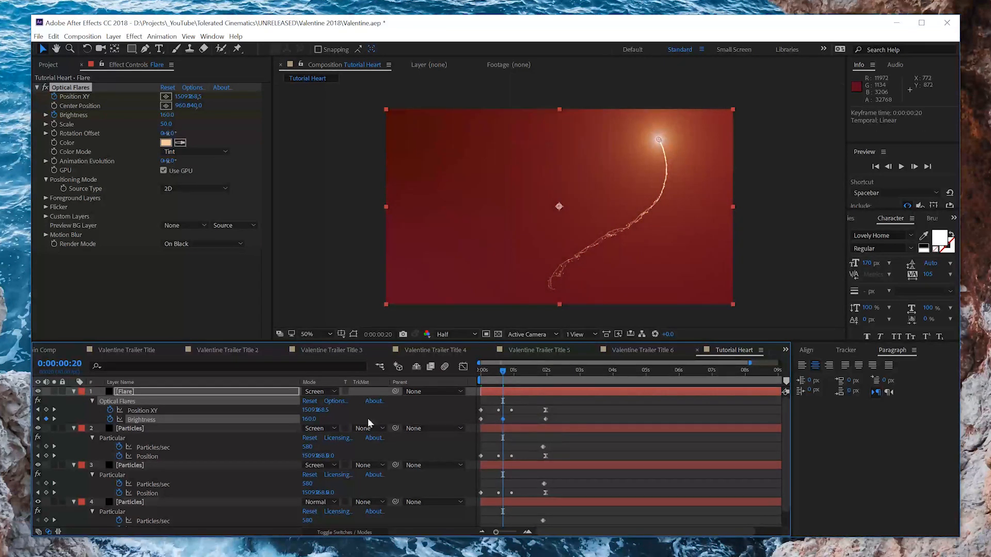
- Try a Brightness of 330 on the keyframe at 0:00:00:20 and preview the animation
{"action": "left_click_drag", "start_coordinate": [310, 420], "coordinate": [342, 428]}
{"action": "key", "text": "space"}
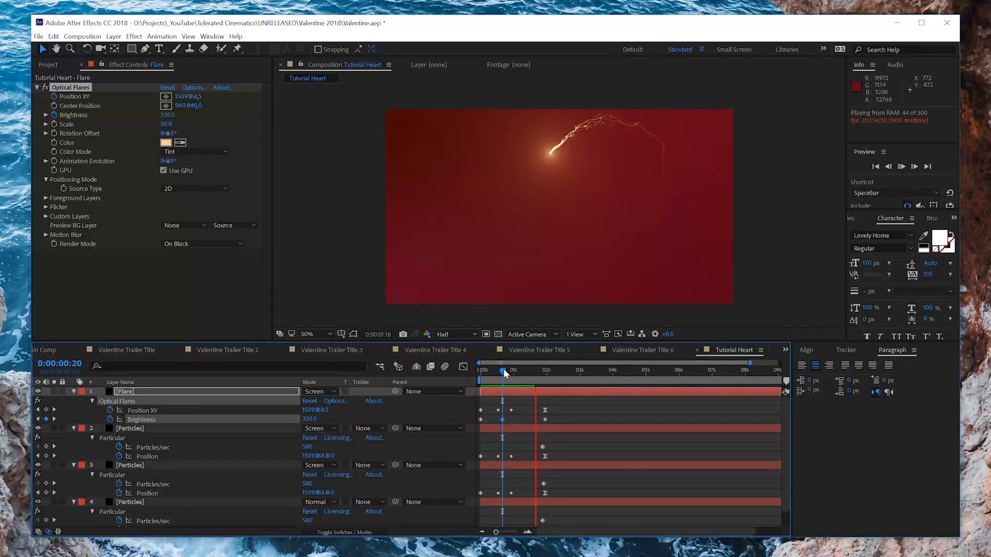
{"action": "key", "text": "space"}
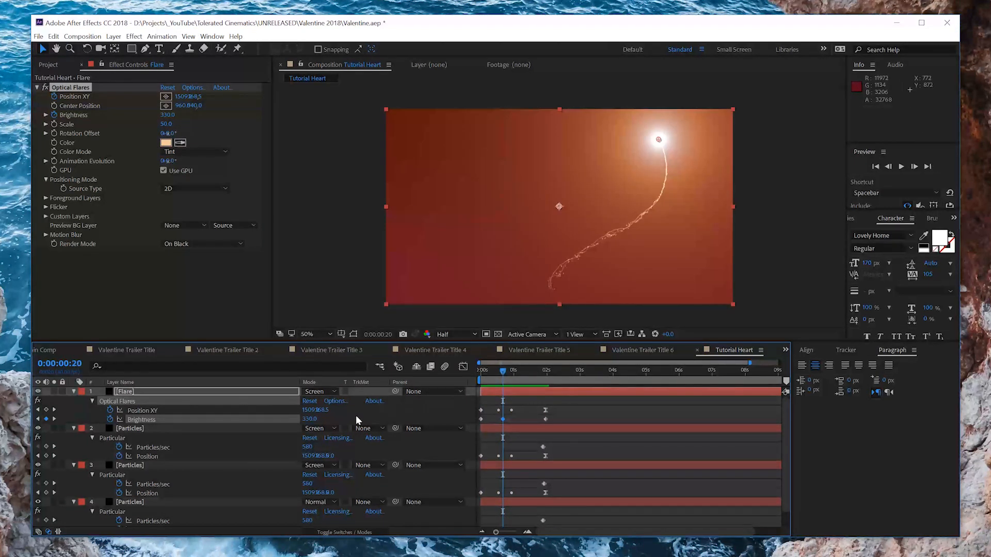
- Set the flare's Brightness keyframe at 0:00:00:20 to 100
{"action": "left_click", "coordinate": [313, 419]}
{"action": "type", "text": "100"}
{"action": "key", "text": "Return"}
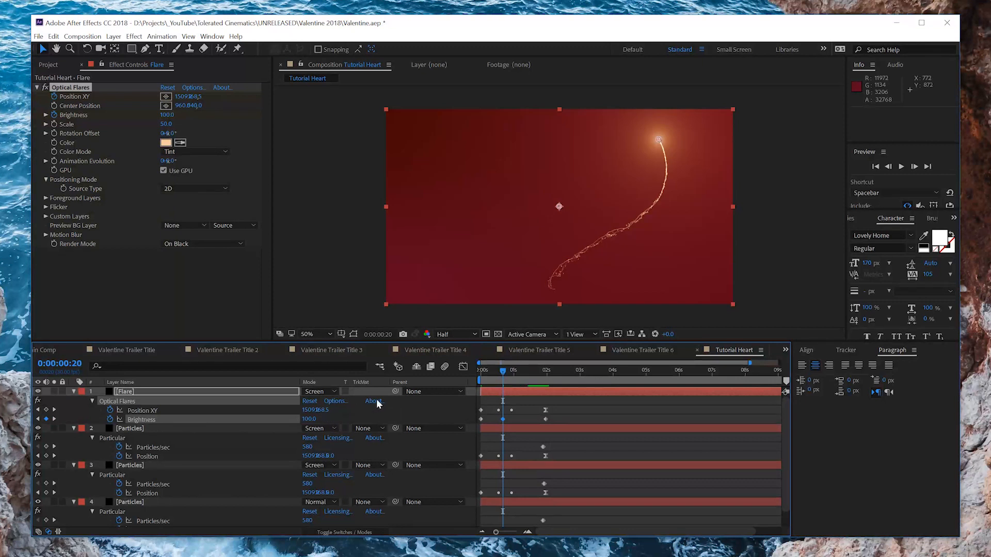
{"action": "left_click", "coordinate": [575, 419]}
- Pre-compose the Flare layer and the three Particles layers into a new composition named Heart Part
{"action": "left_click", "coordinate": [133, 392]}
{"action": "scroll", "coordinate": [150, 454], "scroll_direction": "down", "scroll_amount": 1}
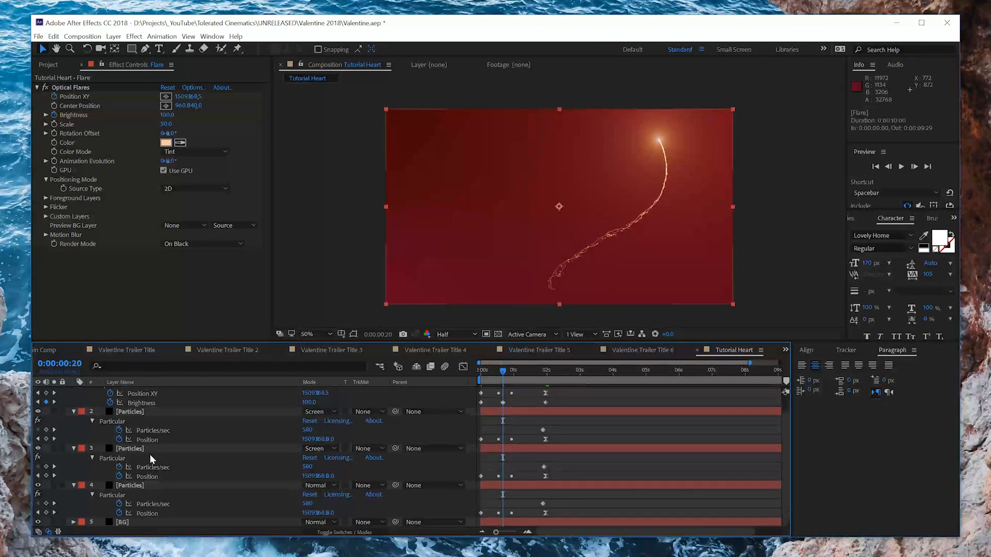
{"action": "left_click", "coordinate": [140, 487], "text": "shift"}
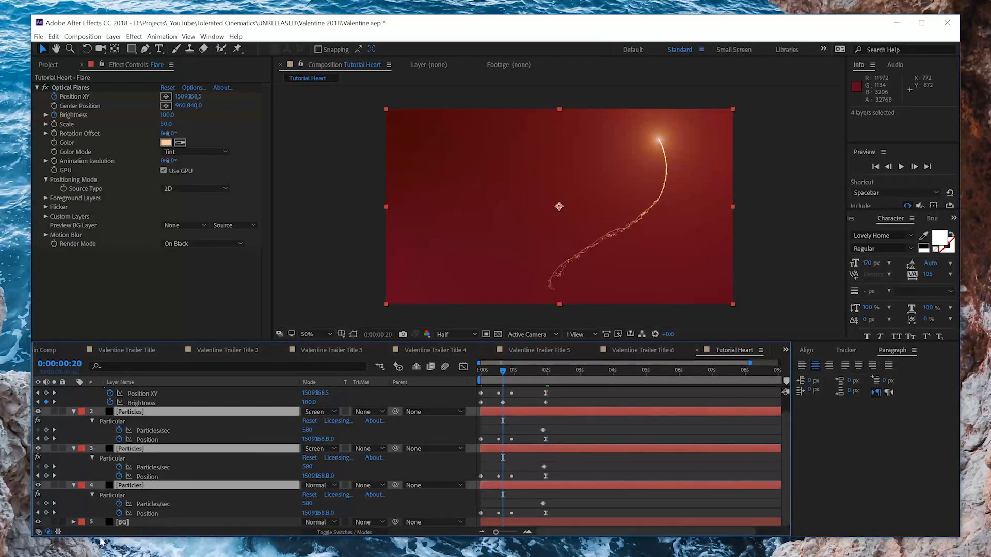
{"action": "left_click", "coordinate": [113, 36]}
{"action": "left_click", "coordinate": [62, 422]}
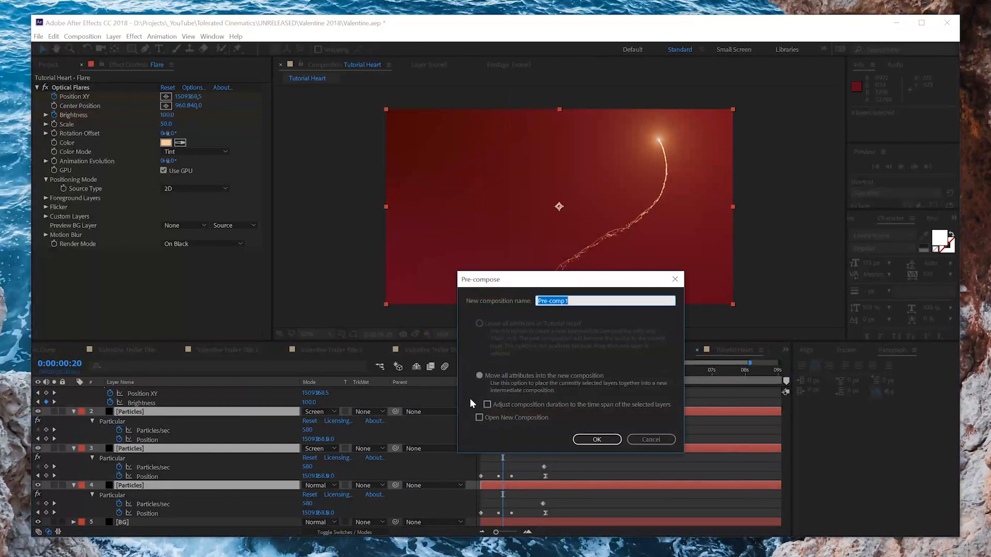
{"action": "type", "text": "Heart Part"}
{"action": "key", "text": "Return"}
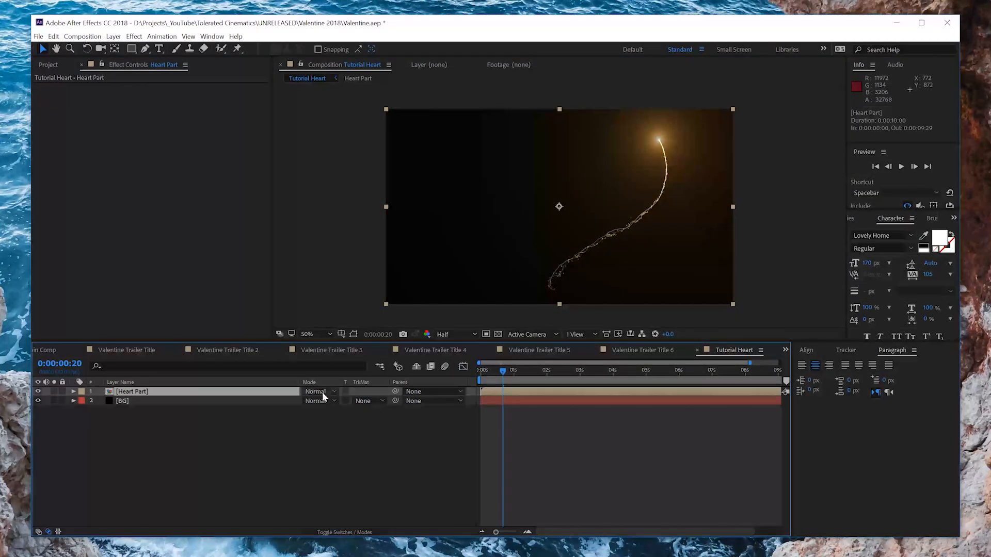
- Set the Heart Part layer's blending mode to Screen and duplicate the layer
{"action": "left_click", "coordinate": [323, 391]}
{"action": "left_click", "coordinate": [332, 78]}
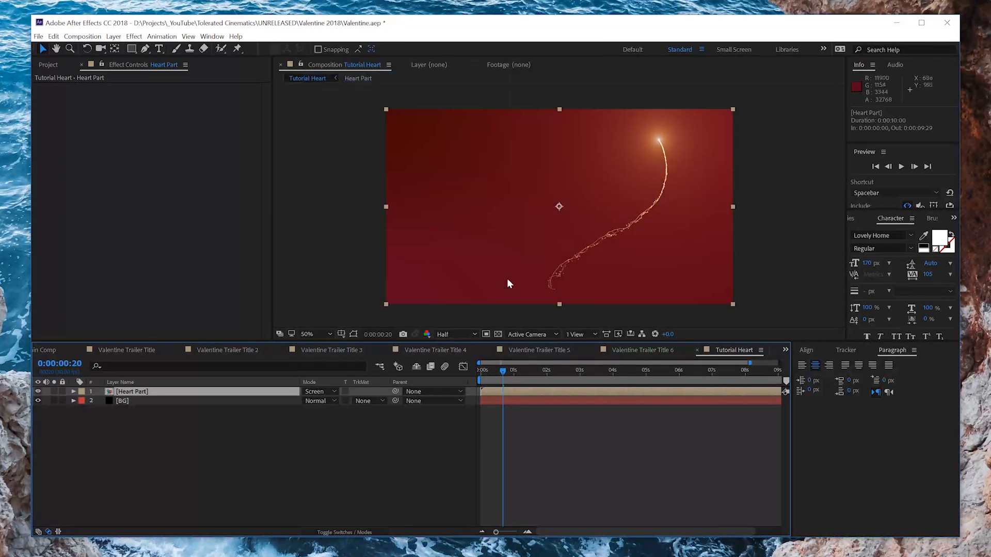
{"action": "key", "text": "ctrl+d"}
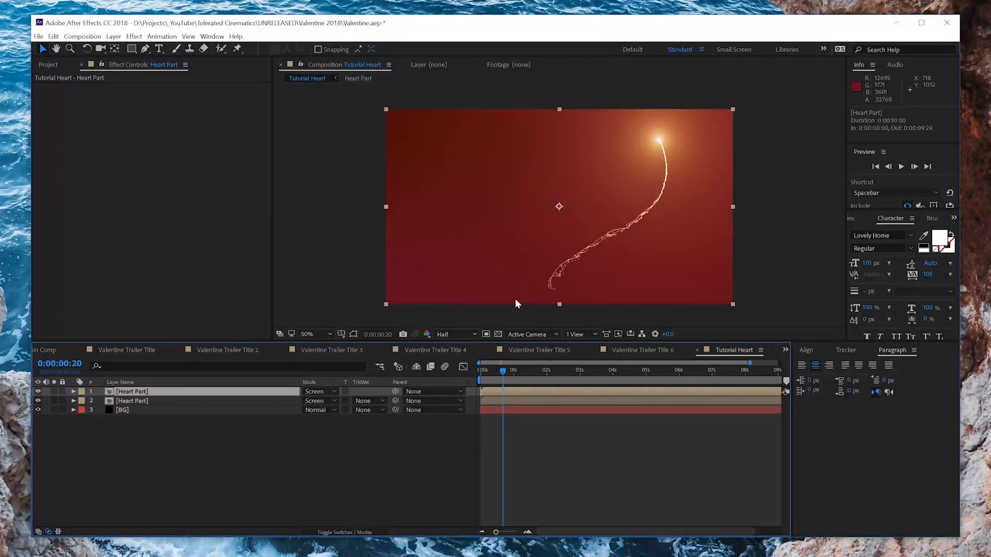
- Flip the top Heart Part layer horizontally to complete the heart and scrub through the animation
{"action": "right_click", "coordinate": [545, 212]}
{"action": "mouse_move", "coordinate": [600, 264]}
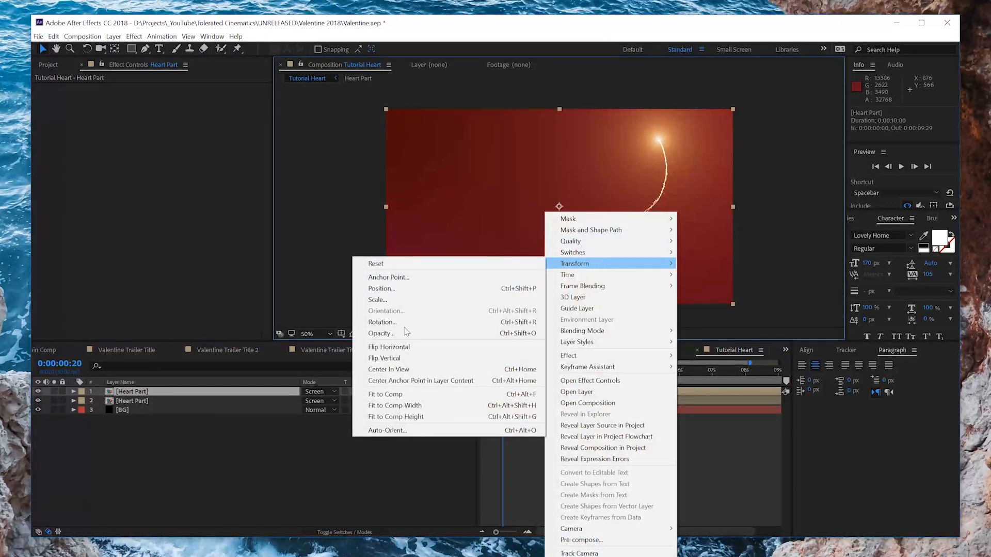
{"action": "left_click", "coordinate": [404, 347]}
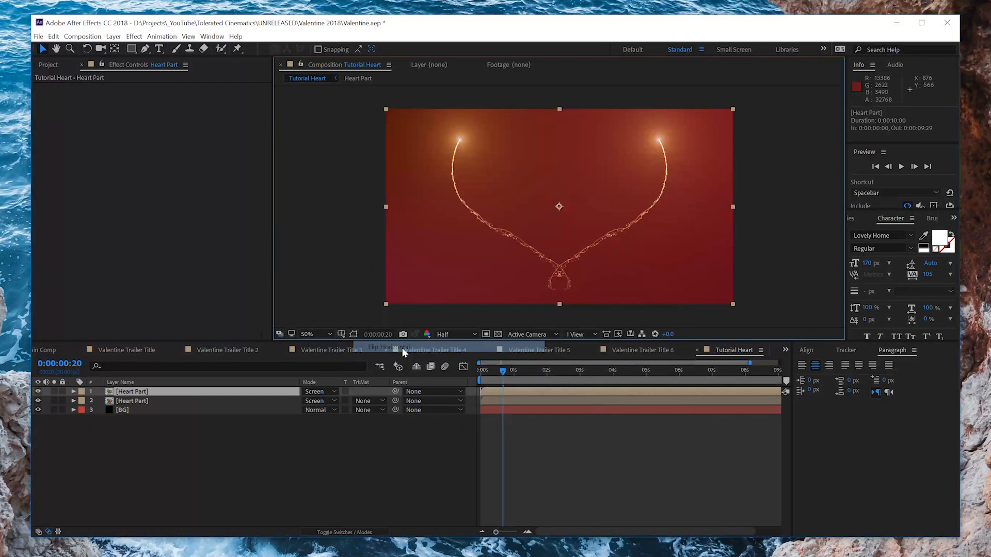
{"action": "left_click", "coordinate": [481, 371]}
{"action": "mouse_move", "coordinate": [481, 371]}
{"action": "left_mouse_down"}
{"action": "mouse_move", "coordinate": [549, 373]}
{"action": "mouse_move", "coordinate": [483, 379]}
{"action": "mouse_move", "coordinate": [526, 382]}
{"action": "left_mouse_up"}
- Duplicate both Heart Part layers and move the copies to the top of the layer stack
{"action": "left_click", "coordinate": [521, 400], "text": "shift"}
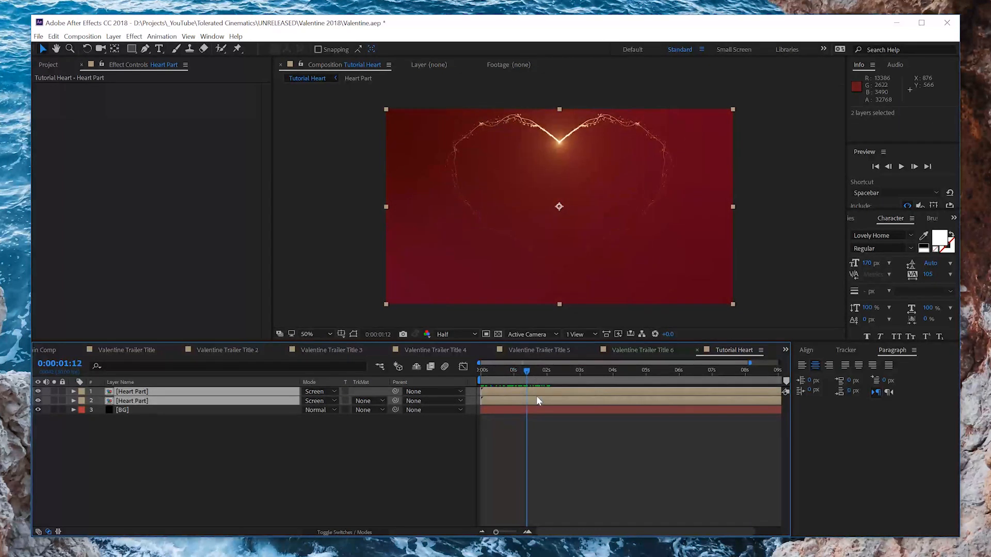
{"action": "key", "text": "ctrl+d"}
{"action": "left_click_drag", "start_coordinate": [163, 415], "coordinate": [176, 391]}
- Make the two upper Heart Part copies 3D and push them back in depth to a Z position of about 1304
{"action": "left_click", "coordinate": [360, 534]}
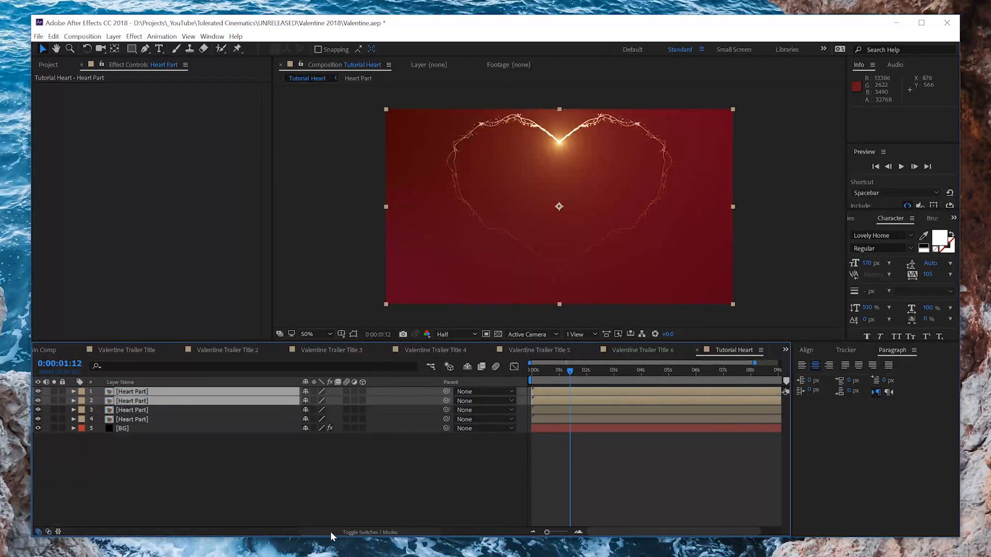
{"action": "left_click", "coordinate": [362, 401]}
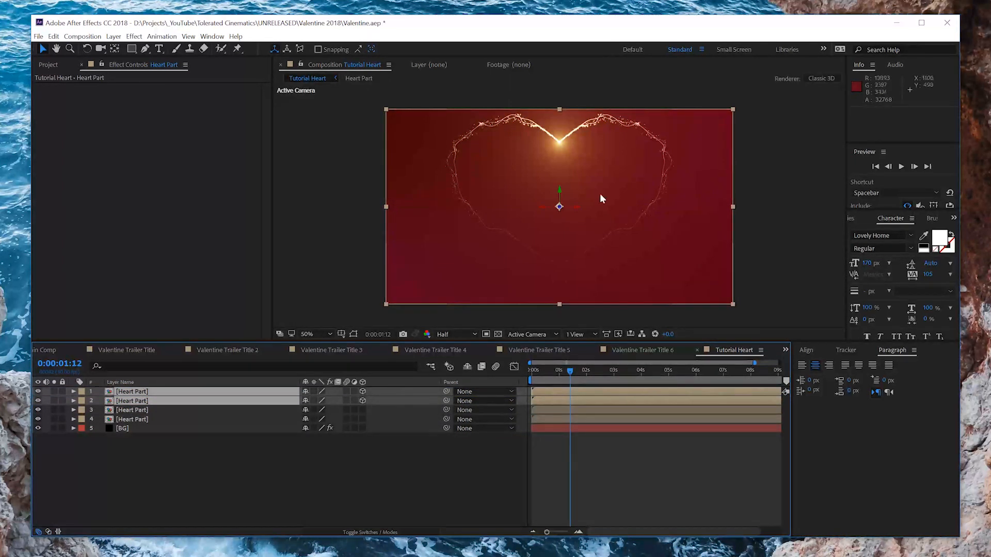
{"action": "left_click_drag", "start_coordinate": [559, 212], "coordinate": [381, 269]}
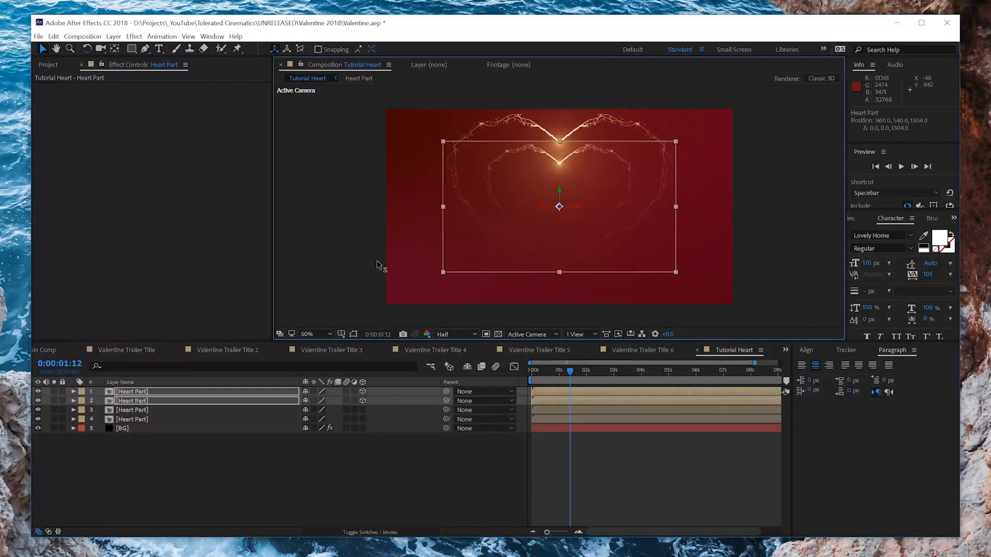
{"action": "left_click", "coordinate": [600, 431]}
{"action": "key", "text": "space"}
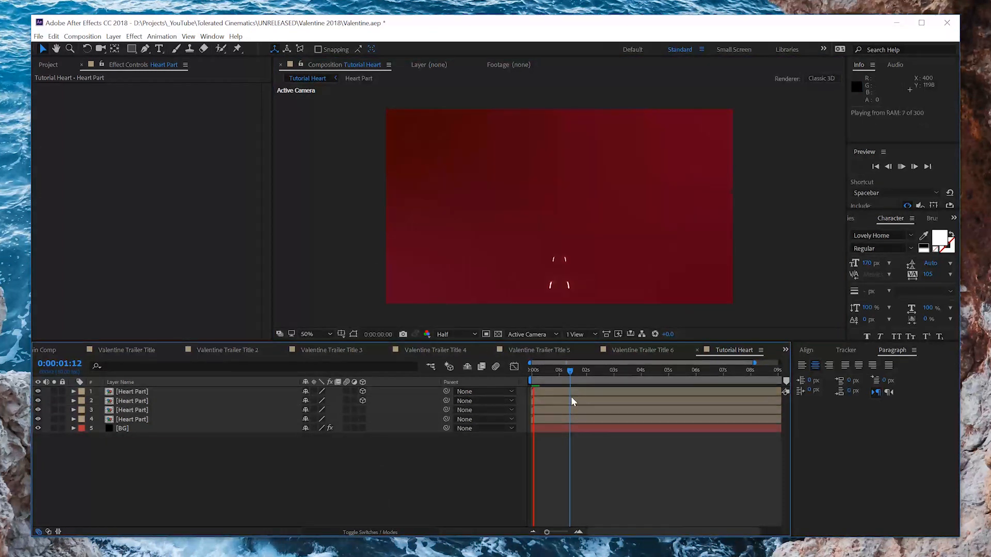
{"action": "left_click_drag", "start_coordinate": [531, 373], "coordinate": [551, 377]}
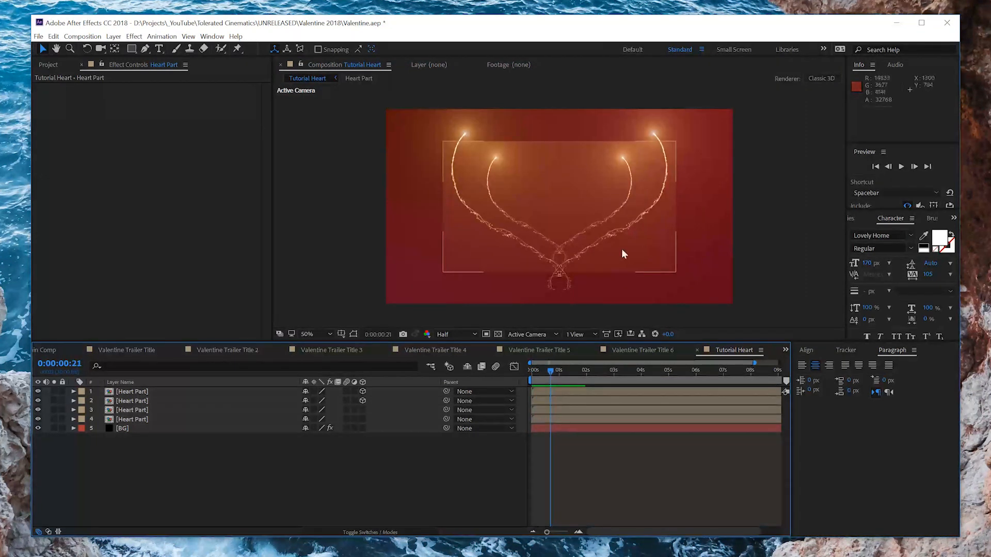
- Find the Motion Tile effect and apply it to the second Heart Part layer
{"action": "left_click", "coordinate": [622, 164]}
{"action": "left_click", "coordinate": [125, 402]}
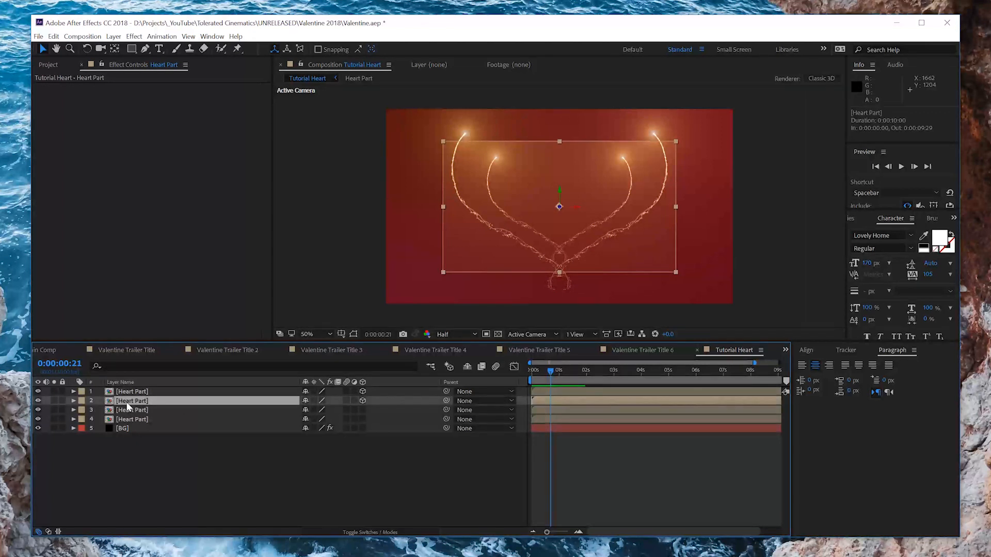
{"action": "left_click", "coordinate": [859, 217]}
{"action": "left_click", "coordinate": [857, 219]}
{"action": "left_click", "coordinate": [880, 233]}
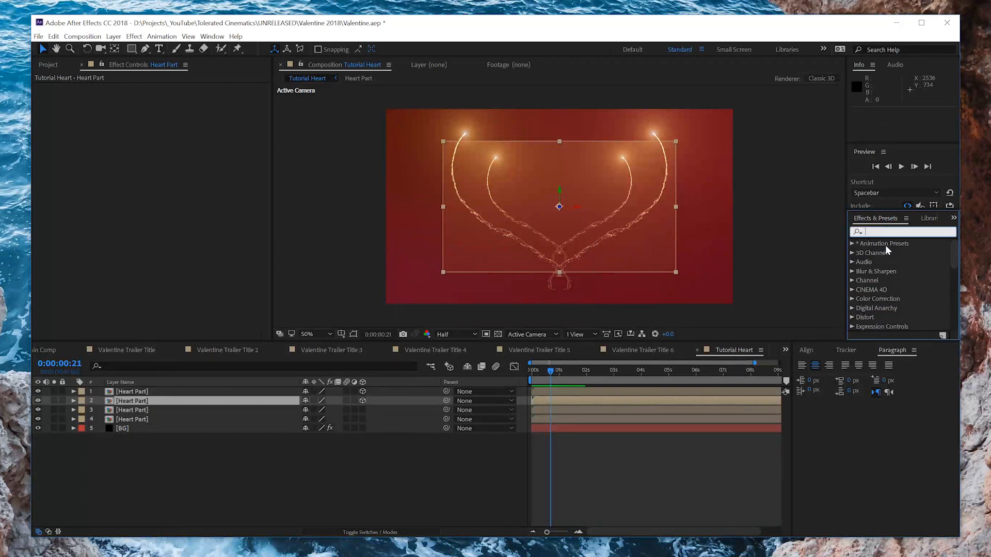
{"action": "type", "text": "motion tile"}
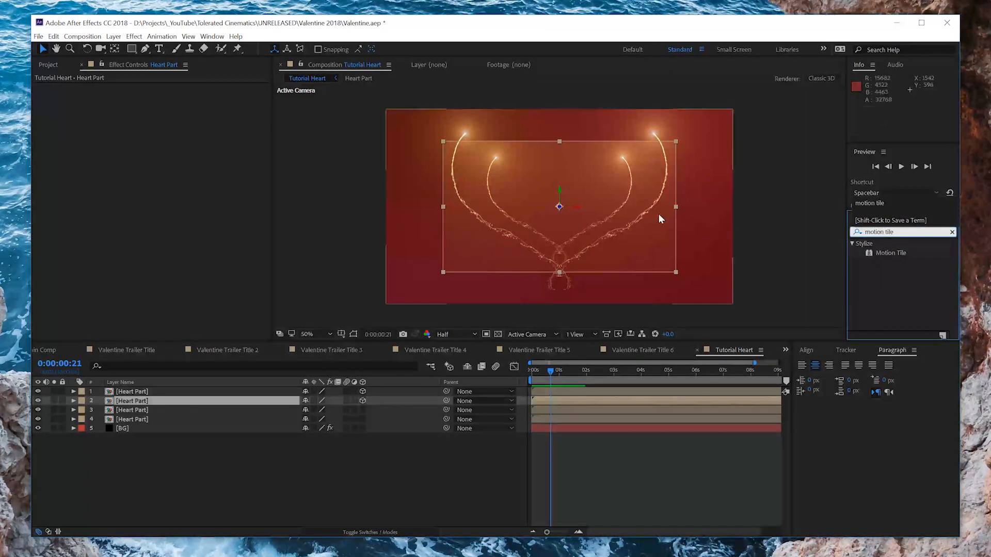
{"action": "left_click_drag", "start_coordinate": [892, 252], "coordinate": [610, 400]}
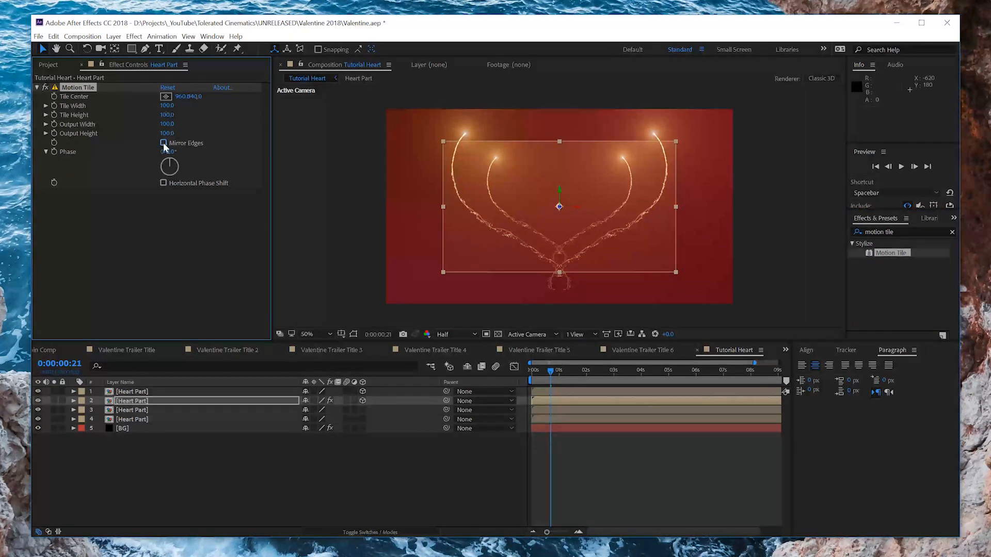
- Set Motion Tile's Output Width and Output Height to 150 with Mirror Edges enabled
{"action": "left_click", "coordinate": [167, 134]}
{"action": "type", "text": "150"}
{"action": "left_click", "coordinate": [164, 124]}
{"action": "type", "text": "150"}
{"action": "key", "text": "Return"}
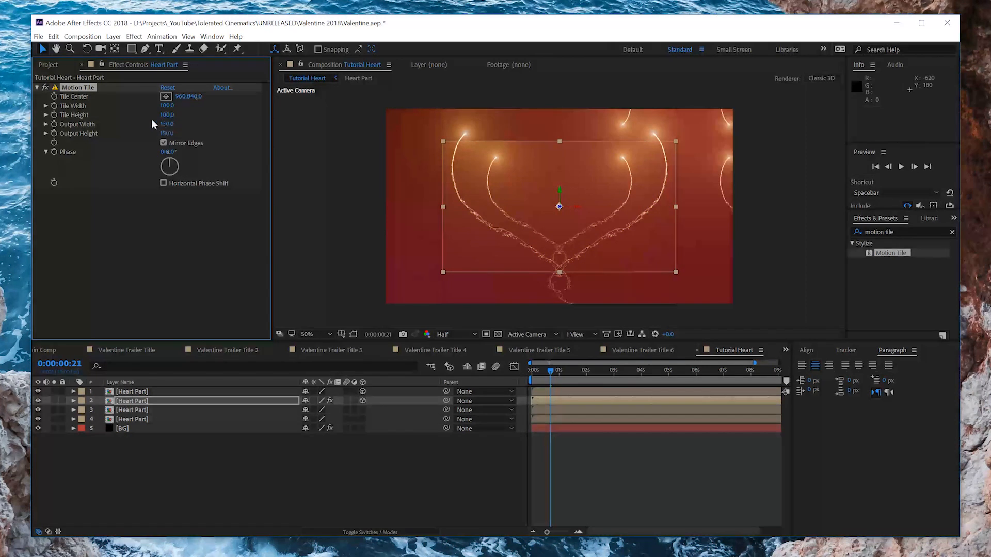
- Copy the Motion Tile effect onto the top Heart Part layer and preview the animation
{"action": "key", "text": "ctrl+d"}
{"action": "key", "text": "ctrl+z"}
{"action": "left_click", "coordinate": [148, 391]}
{"action": "key", "text": "ctrl+v"}
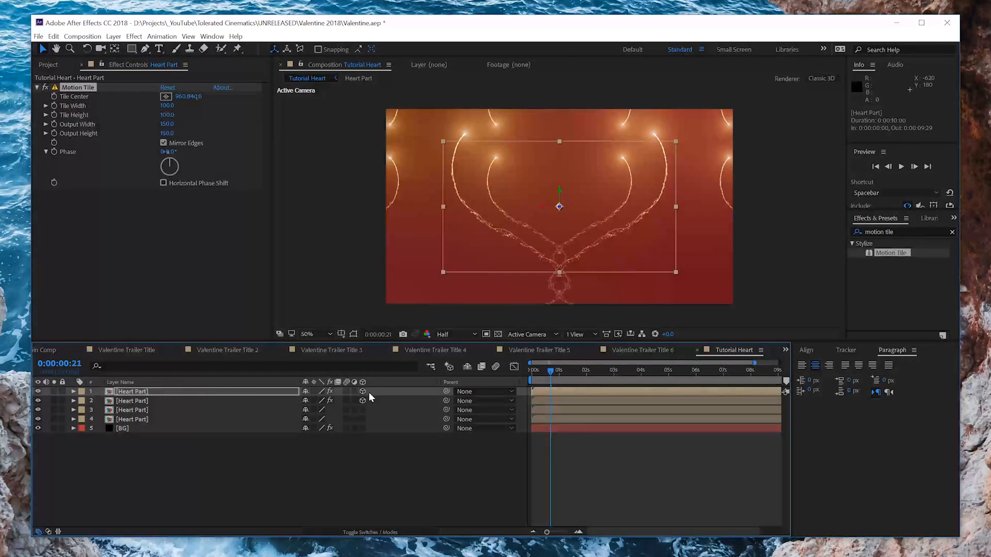
{"action": "left_click", "coordinate": [432, 456]}
{"action": "left_click", "coordinate": [529, 370]}
{"action": "key", "text": "space"}
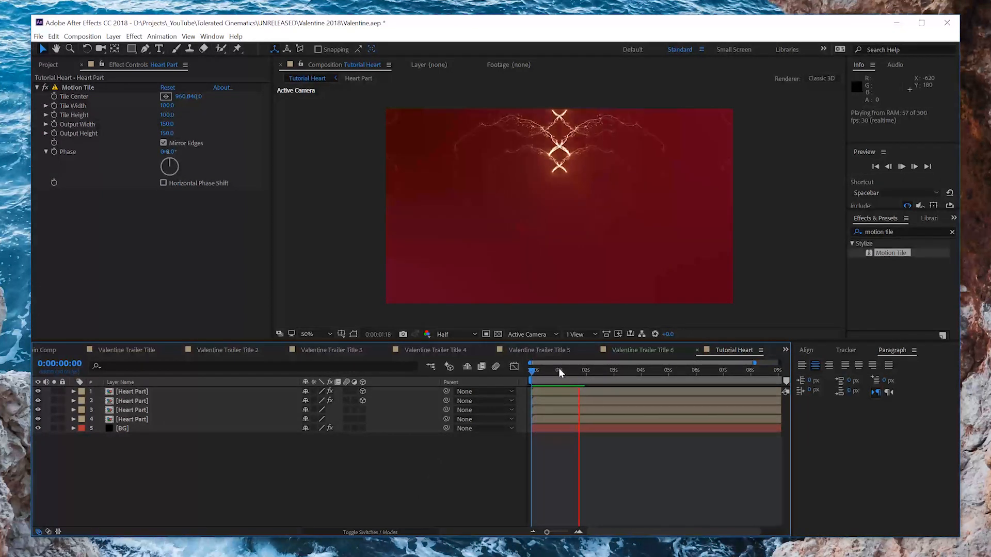
{"action": "left_click_drag", "start_coordinate": [560, 370], "coordinate": [567, 391]}
- Add a new adjustment layer above all the Heart Part layers
{"action": "right_click", "coordinate": [212, 486]}
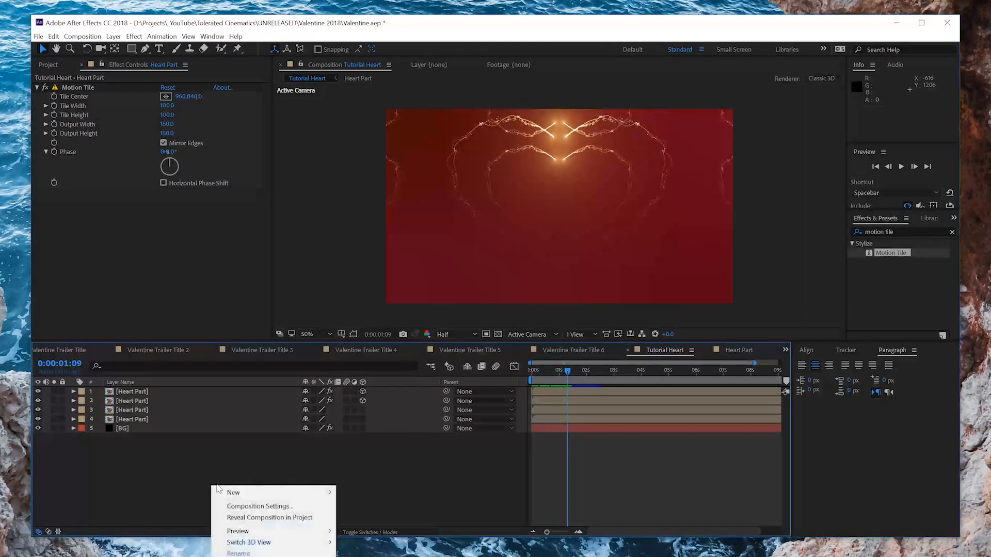
{"action": "mouse_move", "coordinate": [235, 492]}
{"action": "left_click", "coordinate": [129, 556]}
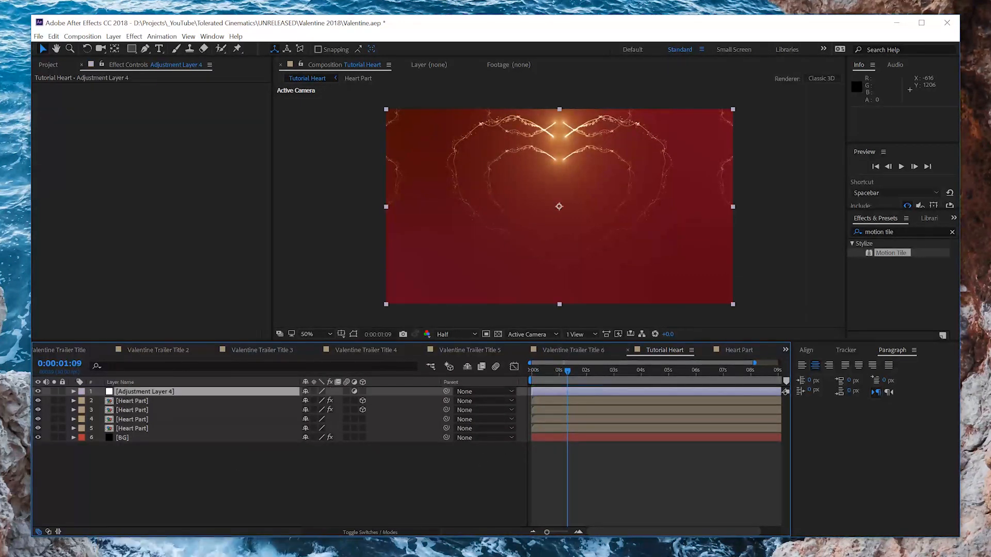
- Check the color depth in the project settings
{"action": "left_click", "coordinate": [48, 66]}
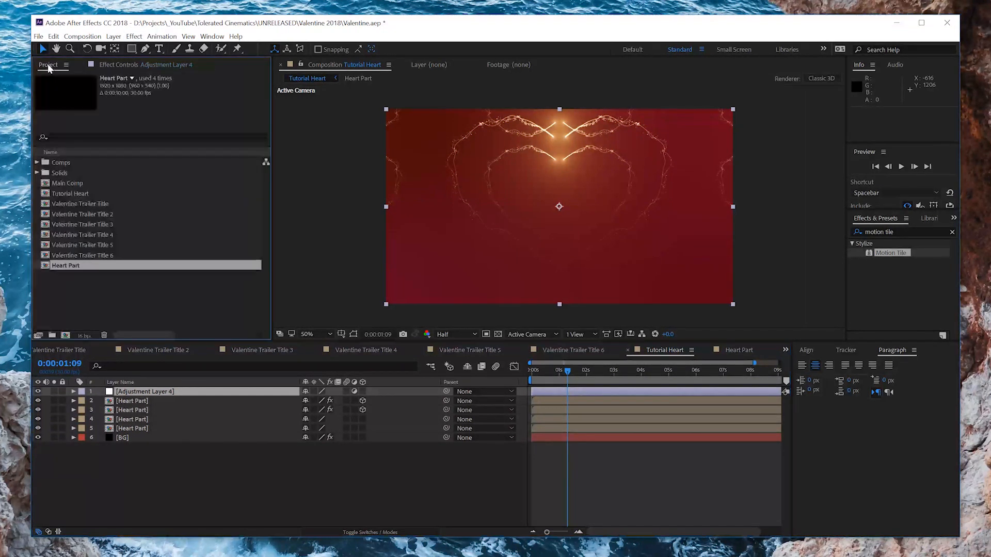
{"action": "left_click", "coordinate": [84, 335]}
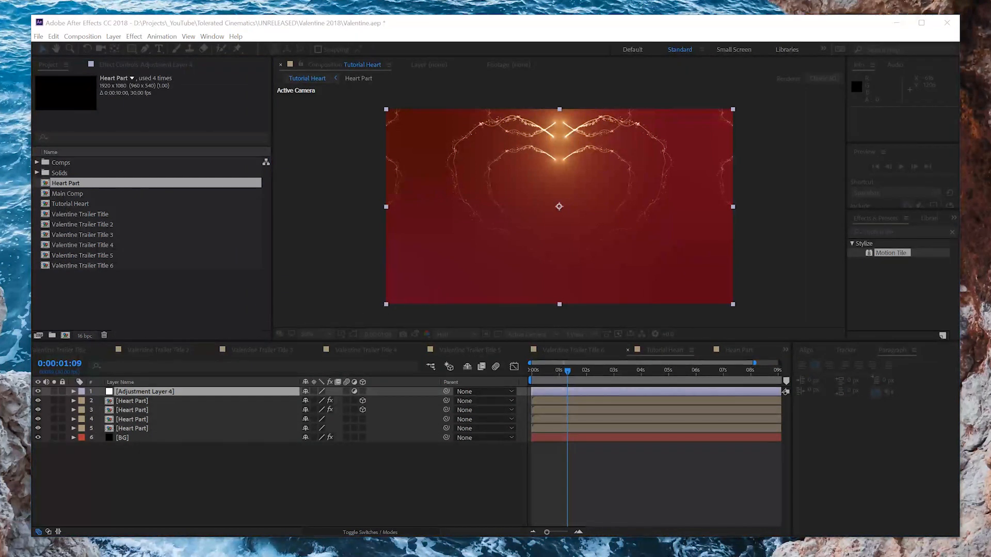
{"action": "left_click", "coordinate": [449, 208]}
{"action": "left_click", "coordinate": [434, 231]}
{"action": "left_click", "coordinate": [609, 397]}
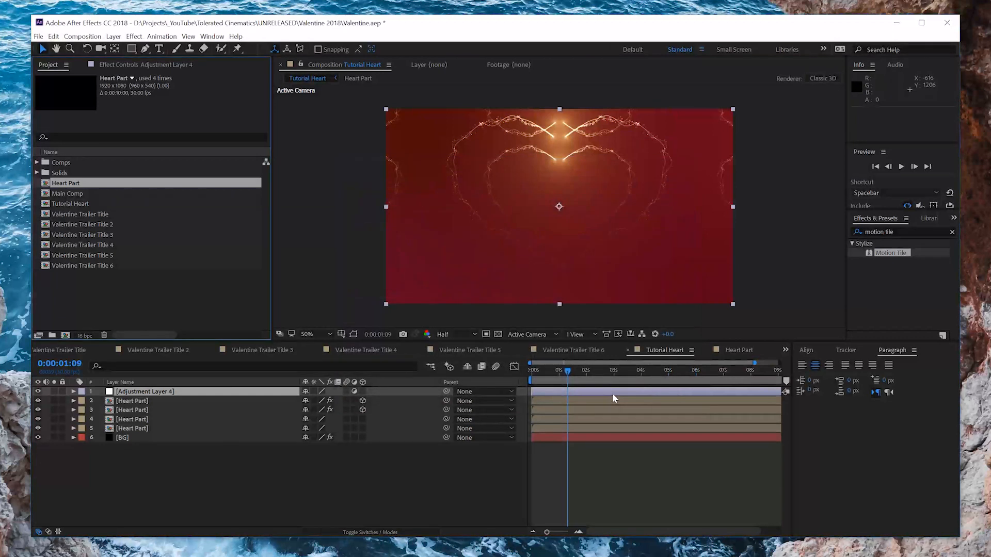
- Apply a Glow effect to the adjustment layer and set its Glow Intensity to 0.1
{"action": "left_click", "coordinate": [134, 37]}
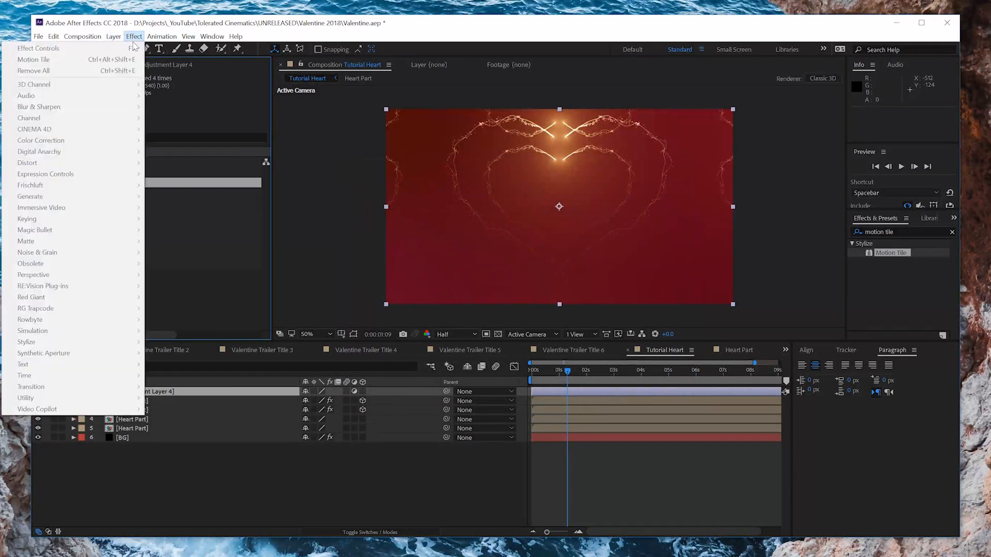
{"action": "left_click", "coordinate": [287, 394]}
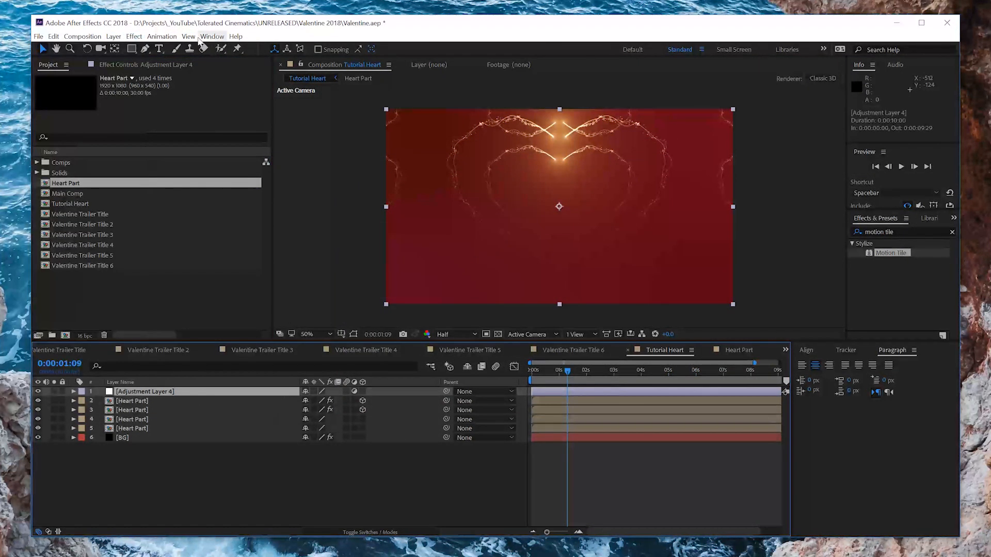
{"action": "left_click", "coordinate": [134, 36]}
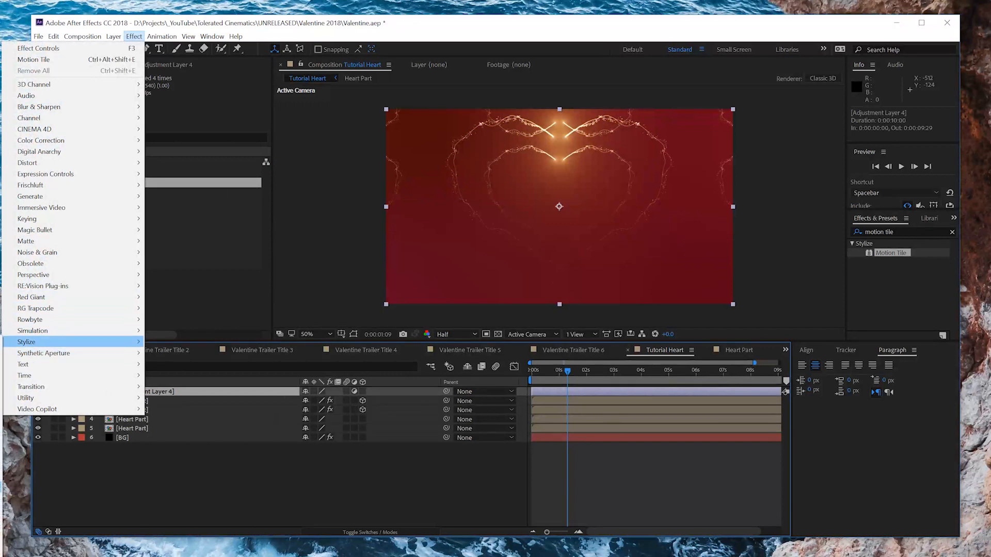
{"action": "left_click", "coordinate": [1, 521]}
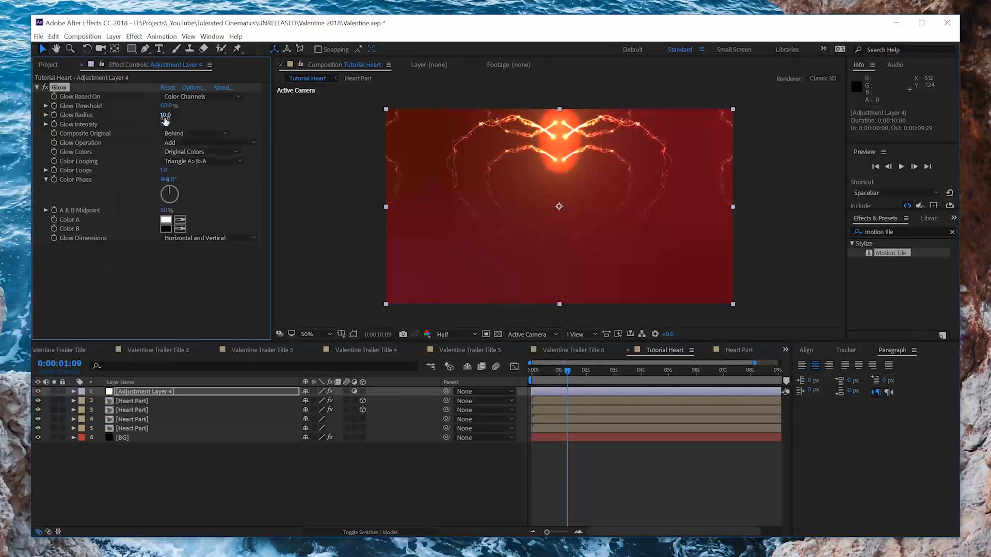
{"action": "left_click_drag", "start_coordinate": [165, 125], "coordinate": [107, 134]}
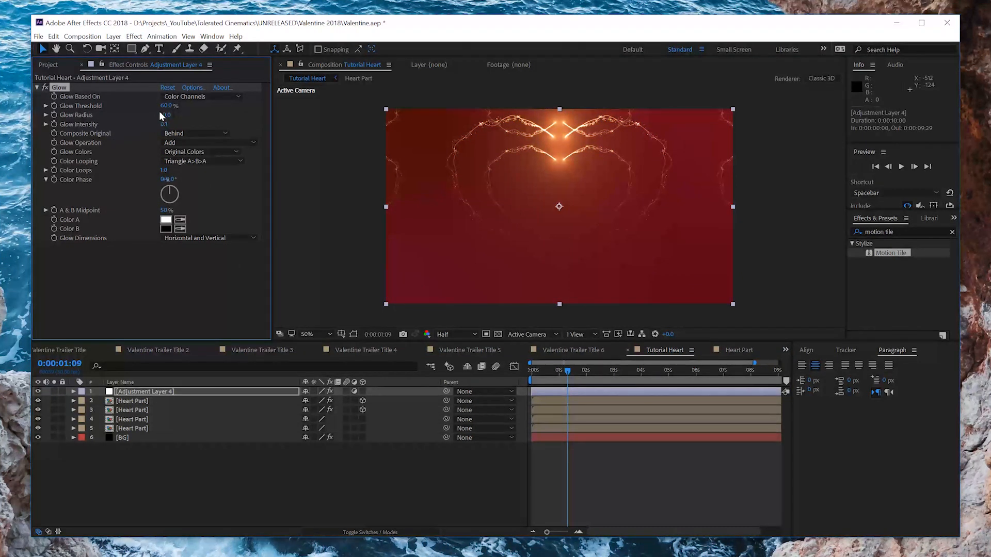
- Duplicate the Glow effect twice and widen the copies' Glow Radius, reaching about 297 on Glow 3
{"action": "key", "text": "ctrl+d"}
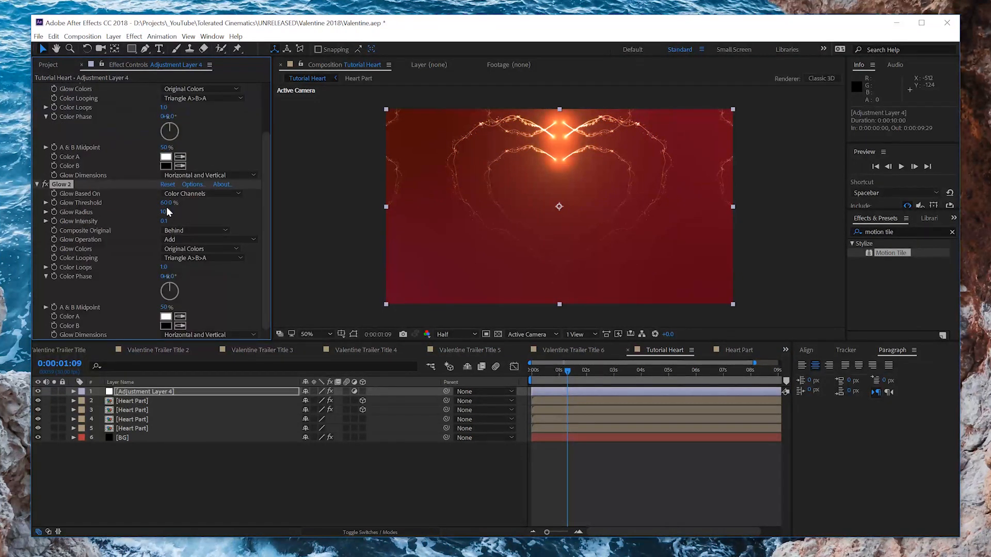
{"action": "left_click", "coordinate": [191, 208]}
{"action": "left_click_drag", "start_coordinate": [169, 213], "coordinate": [272, 209]}
{"action": "key", "text": "ctrl+d"}
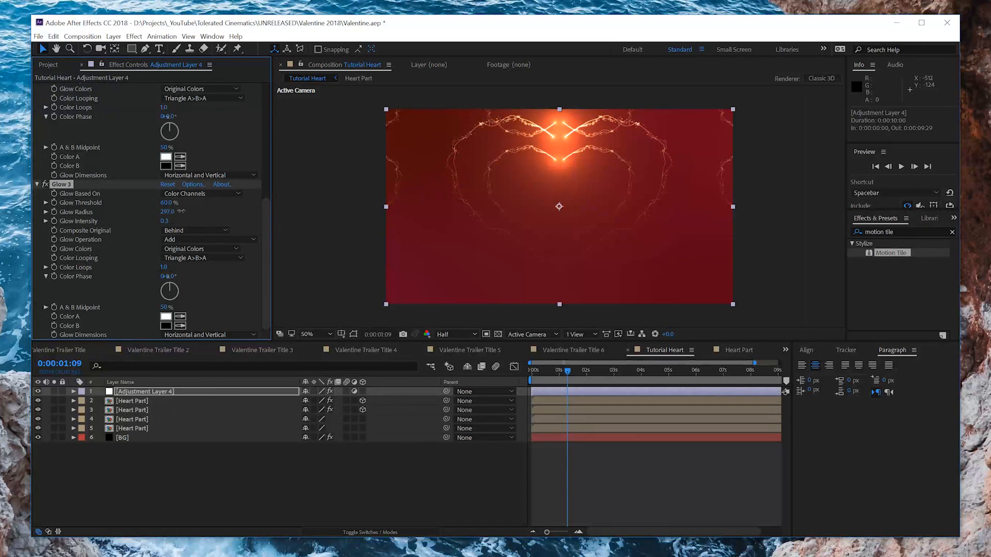
- Duplicate the Glow once more with a Glow Threshold of 47.5% and a Glow Radius of about 384
{"action": "key", "text": "ctrl+d"}
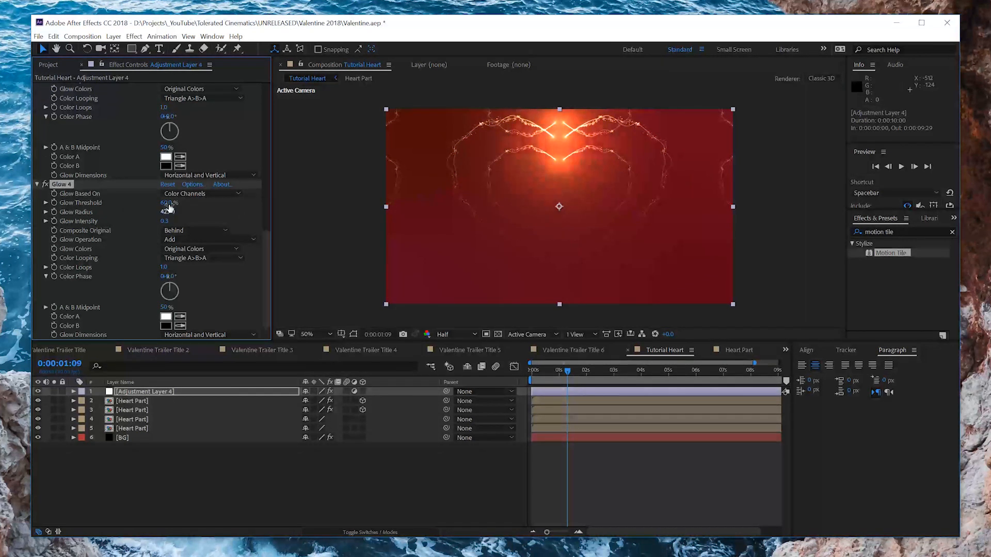
{"action": "left_click_drag", "start_coordinate": [151, 205], "coordinate": [156, 208]}
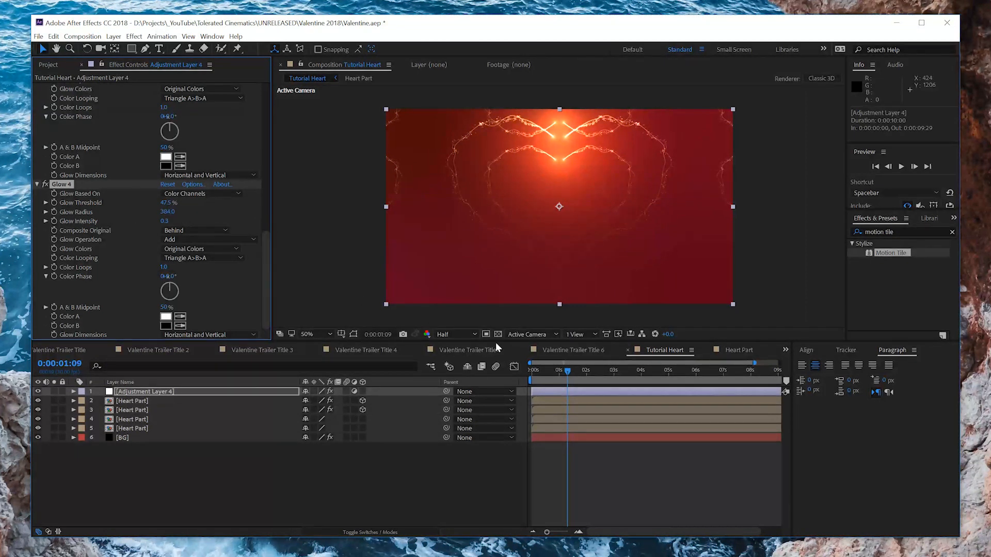
{"action": "mouse_move", "coordinate": [543, 369]}
{"action": "left_mouse_down"}
{"action": "mouse_move", "coordinate": [590, 377]}
{"action": "mouse_move", "coordinate": [543, 378]}
{"action": "left_mouse_up"}
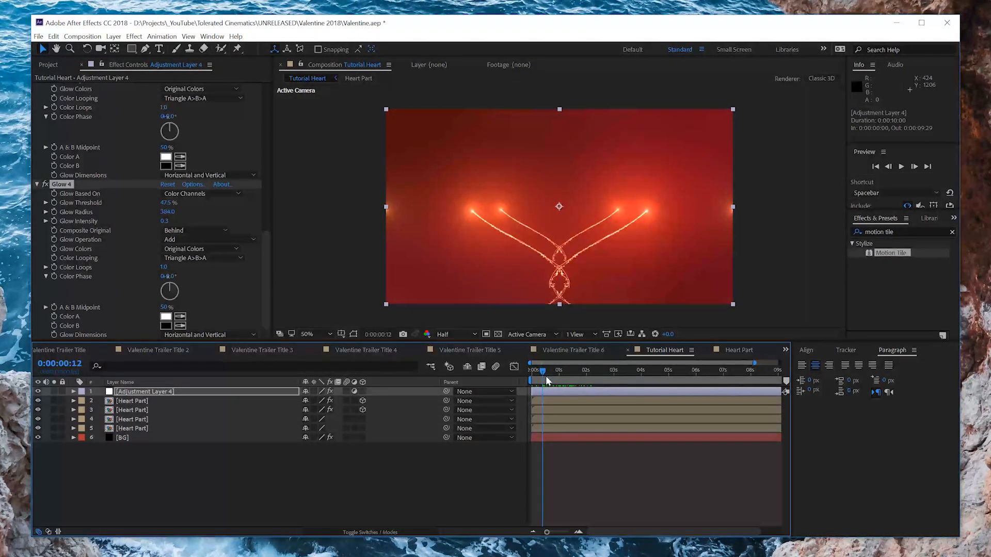
- Add a text layer reading "Valentine's Day" over the composition
{"action": "left_click", "coordinate": [160, 50]}
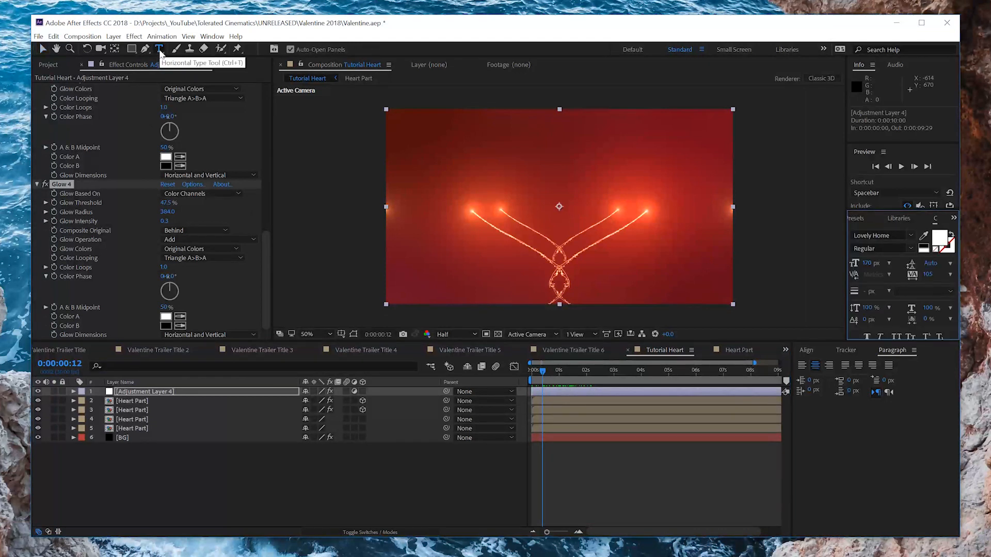
{"action": "left_click", "coordinate": [482, 194]}
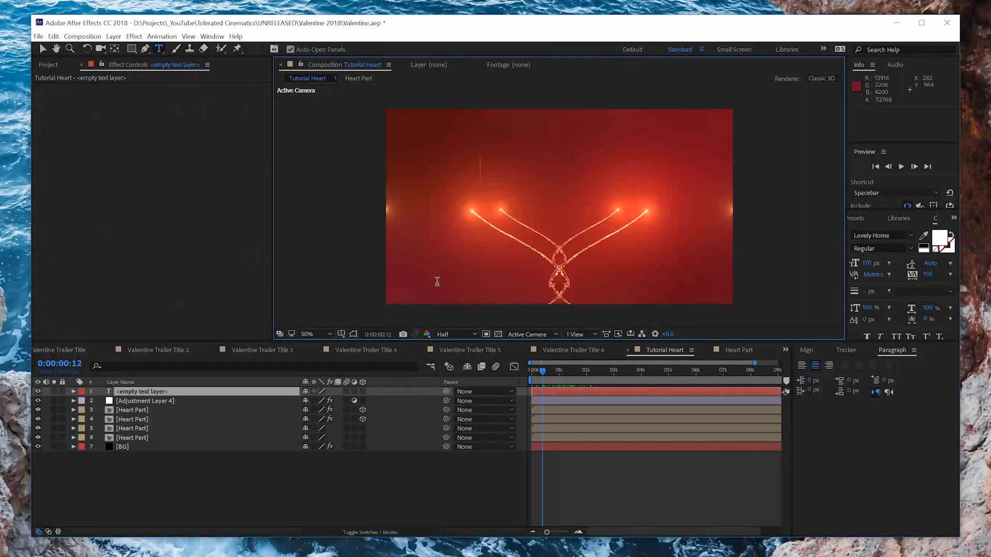
{"action": "type", "text": "Valentine's Day"}
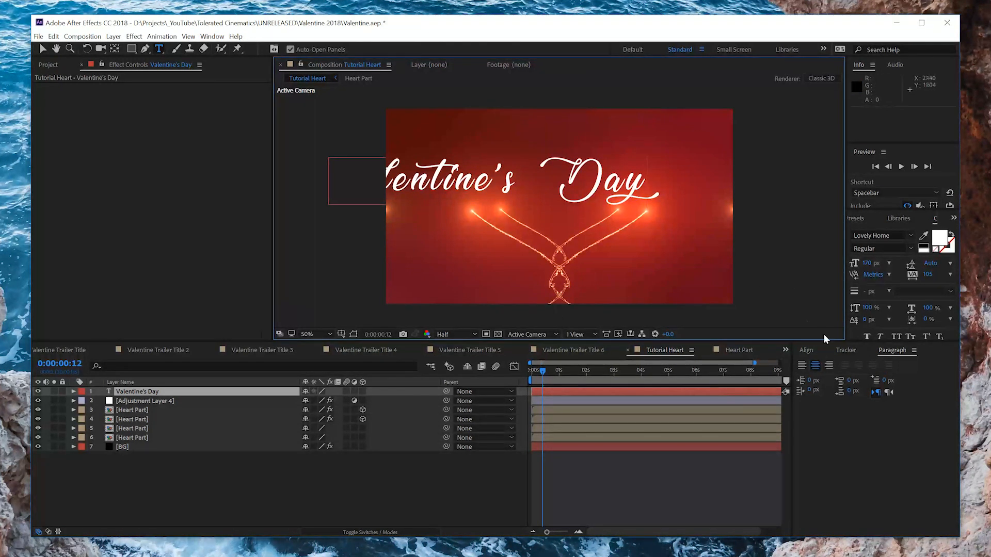
- Reduce the title's font size and center it horizontally and vertically in the composition
{"action": "left_click", "coordinate": [805, 350]}
{"action": "left_click", "coordinate": [822, 377]}
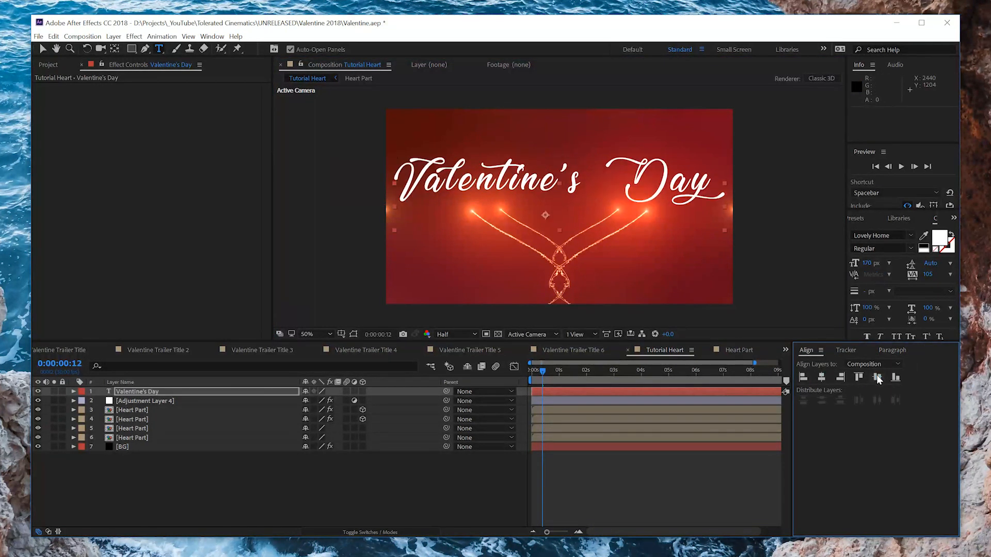
{"action": "left_click", "coordinate": [877, 377]}
{"action": "left_click_drag", "start_coordinate": [868, 269], "coordinate": [846, 266]}
{"action": "left_click", "coordinate": [822, 377]}
{"action": "left_click", "coordinate": [876, 377]}
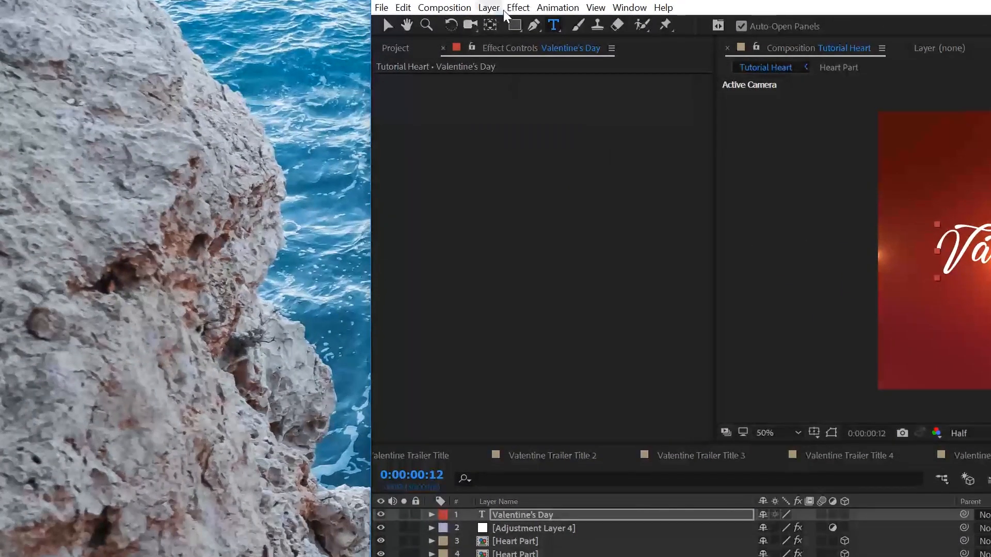
- Add a Gradient Overlay layer style to the Valentine's Day title and expand its settings
{"action": "left_click", "coordinate": [499, 8]}
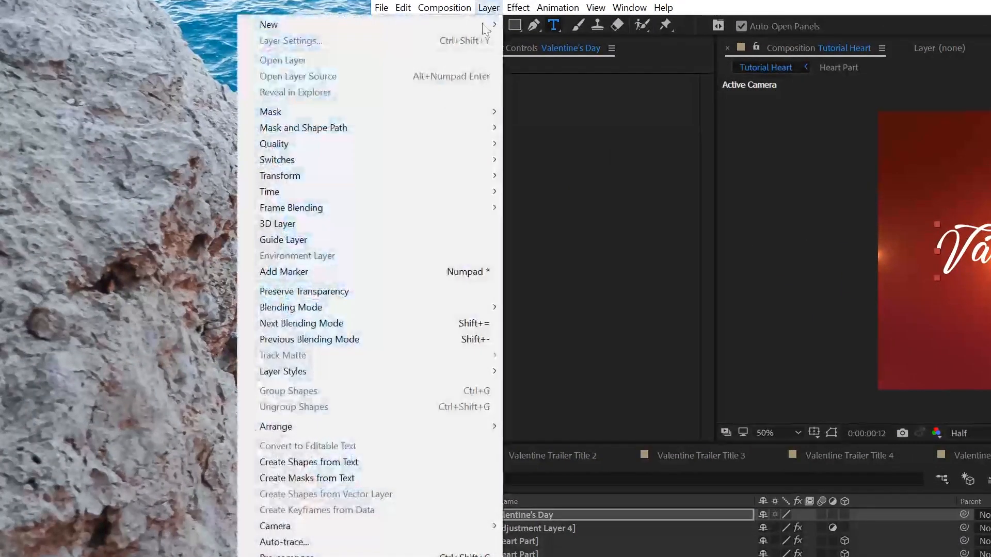
{"action": "mouse_move", "coordinate": [413, 376]}
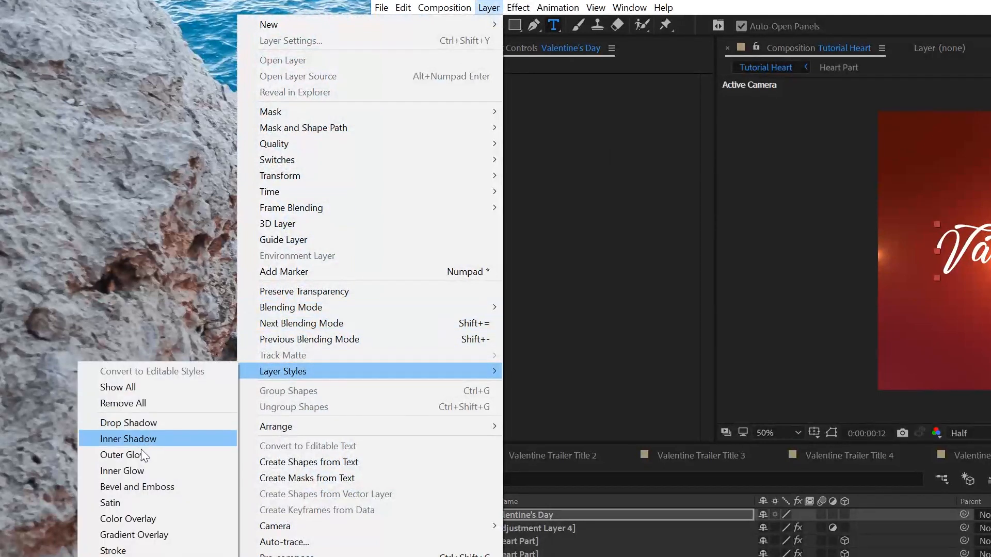
{"action": "left_click", "coordinate": [143, 536]}
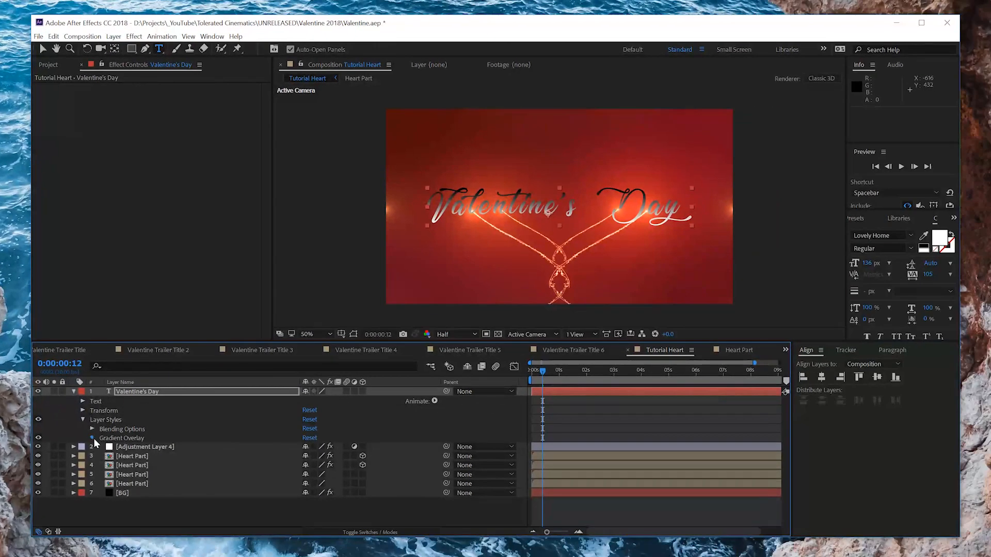
{"action": "left_click", "coordinate": [93, 438]}
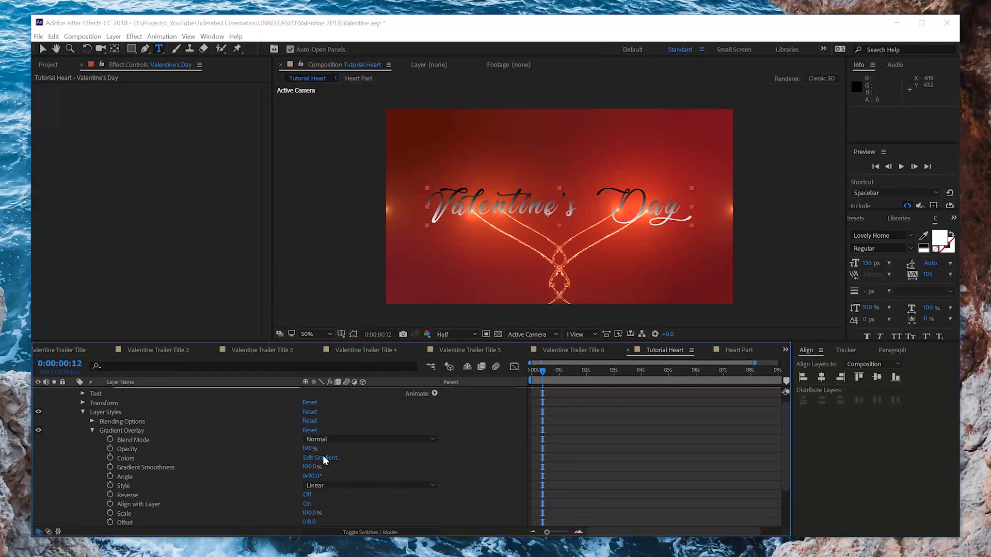
{"action": "left_click", "coordinate": [323, 459]}
{"action": "left_click", "coordinate": [265, 234]}
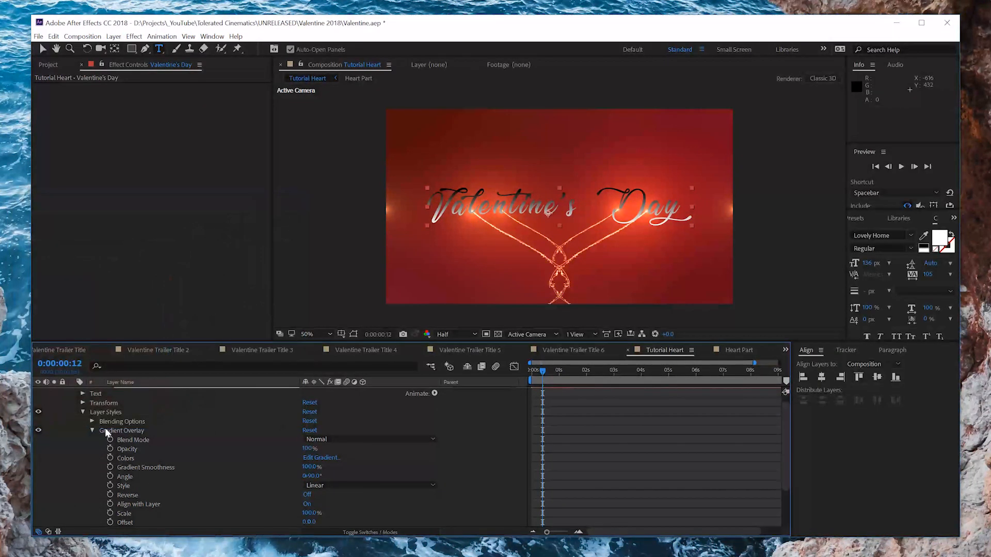
- Edit the overlay's gradient colors and set the stop at location 0% to a light peach with a hue of 22°
{"action": "scroll", "coordinate": [122, 427], "scroll_direction": "up", "scroll_amount": 1}
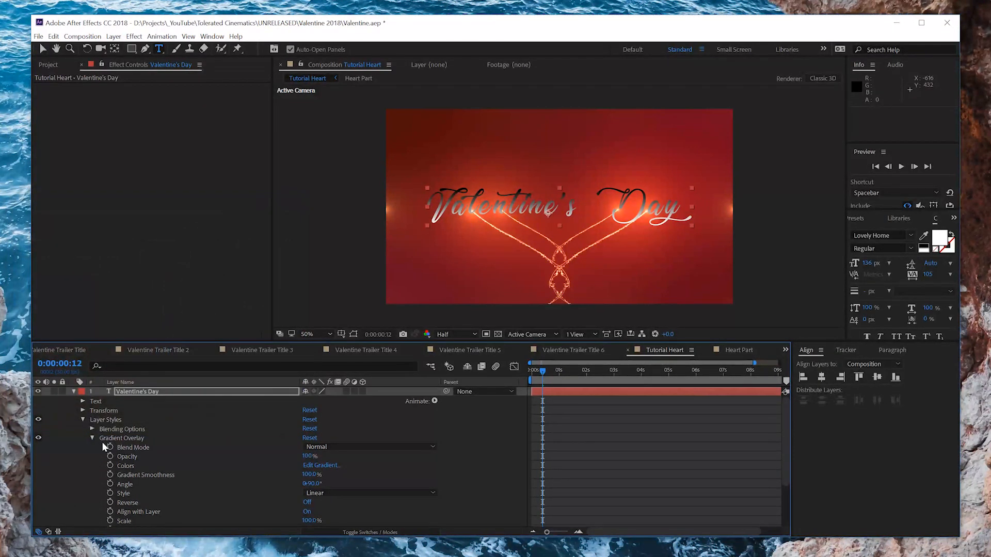
{"action": "left_click", "coordinate": [319, 464]}
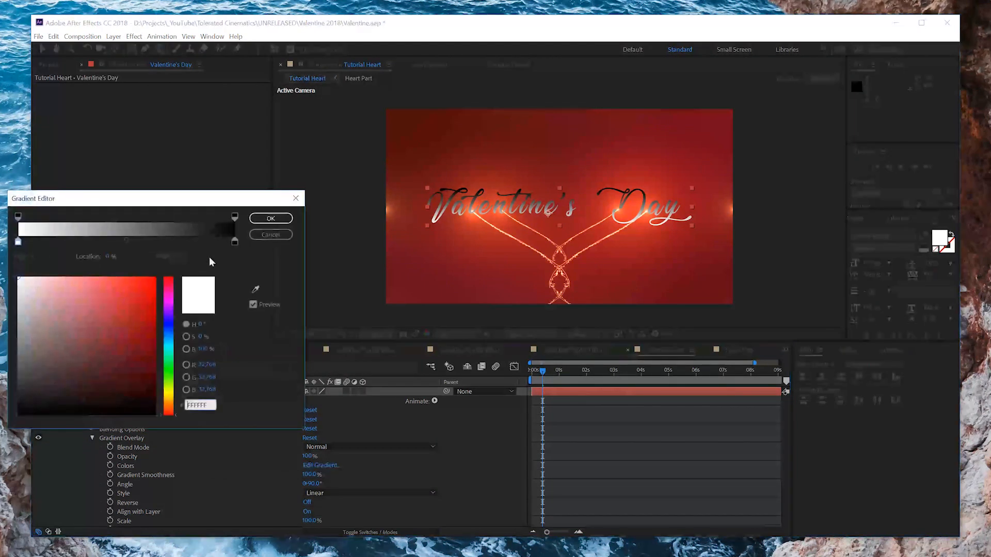
{"action": "left_click", "coordinate": [233, 302]}
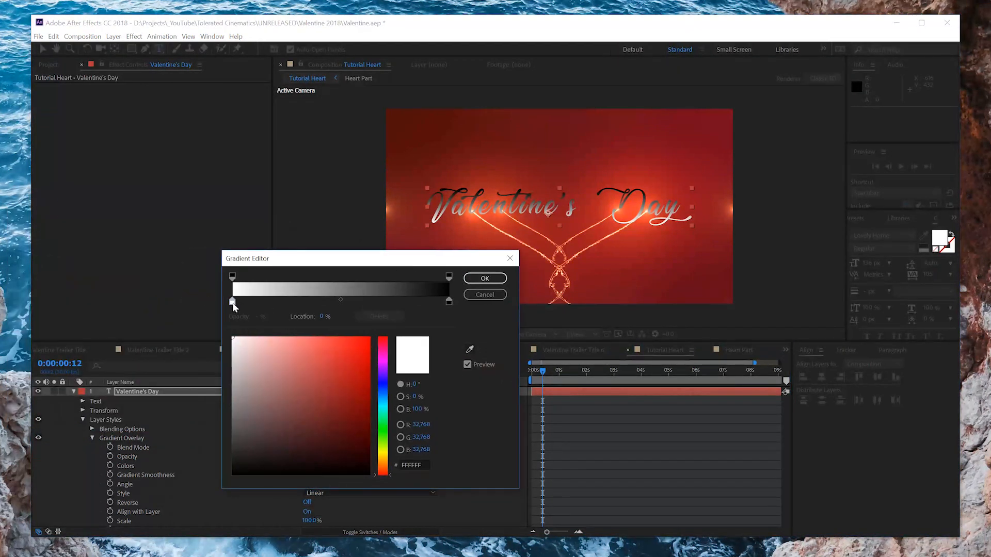
{"action": "left_click", "coordinate": [382, 461]}
{"action": "left_click_drag", "start_coordinate": [332, 424], "coordinate": [357, 380]}
{"action": "left_click_drag", "start_coordinate": [382, 462], "coordinate": [383, 467]}
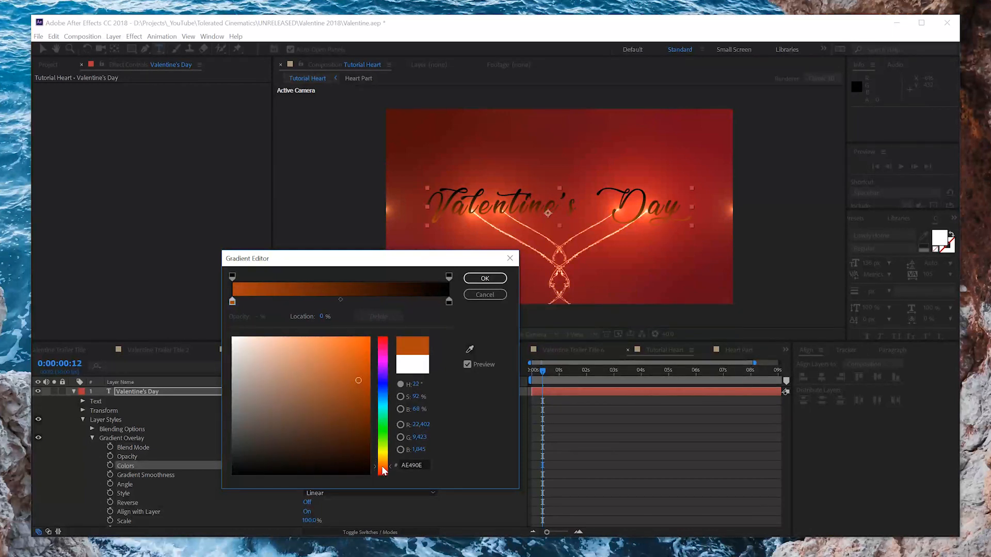
{"action": "left_click_drag", "start_coordinate": [324, 393], "coordinate": [277, 353]}
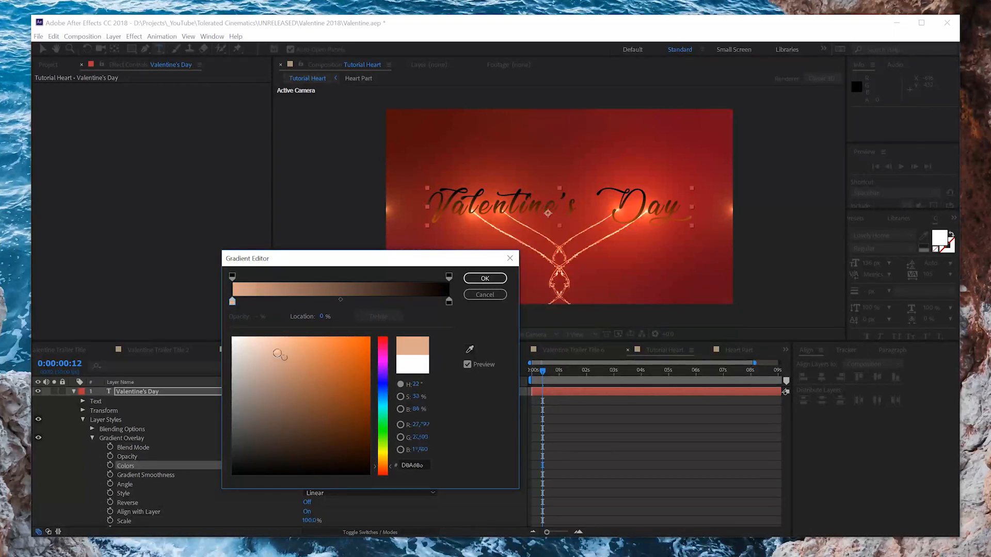
- Set the gradient's stop at location 100% to the light beige D6C5B9
{"action": "left_click", "coordinate": [449, 301]}
{"action": "left_click_drag", "start_coordinate": [387, 460], "coordinate": [386, 469]}
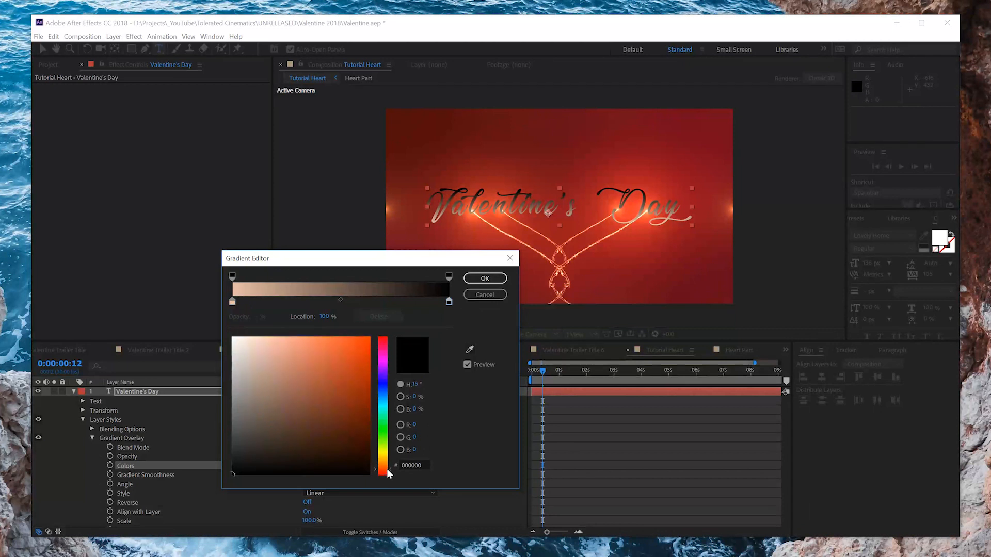
{"action": "left_click", "coordinate": [323, 375]}
{"action": "left_click_drag", "start_coordinate": [323, 376], "coordinate": [300, 360]}
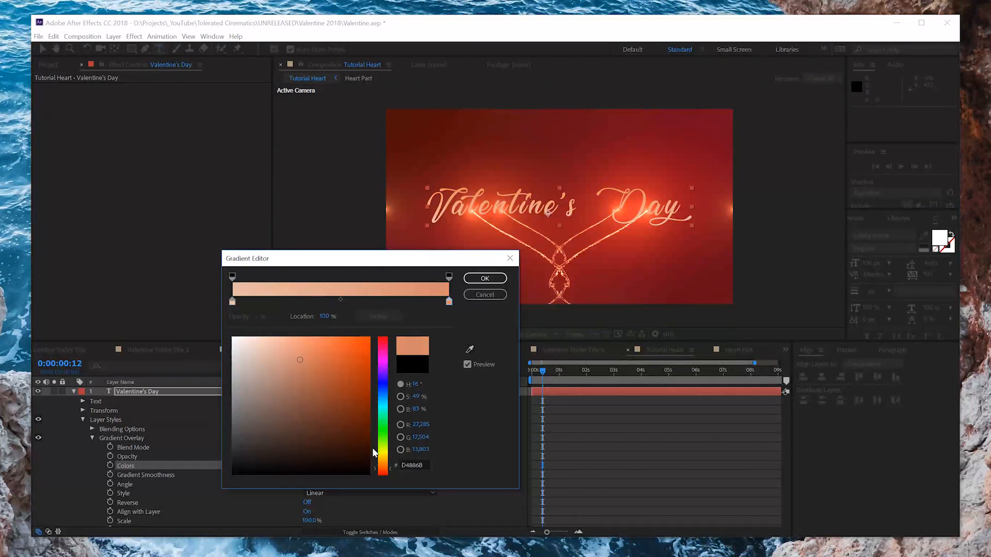
{"action": "left_click_drag", "start_coordinate": [383, 468], "coordinate": [382, 465]}
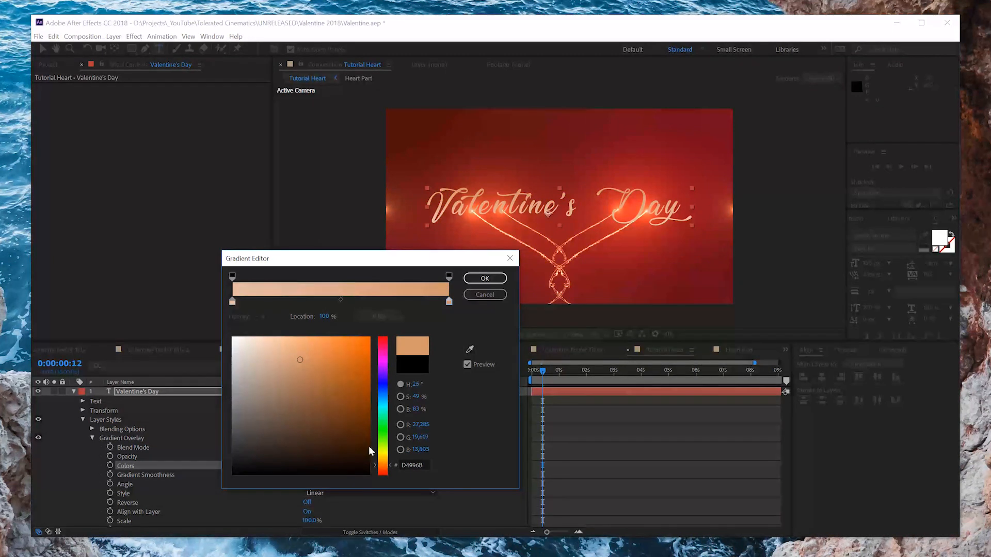
{"action": "mouse_move", "coordinate": [296, 379]}
{"action": "left_mouse_down"}
{"action": "mouse_move", "coordinate": [265, 377]}
{"action": "mouse_move", "coordinate": [251, 359]}
{"action": "left_mouse_up"}
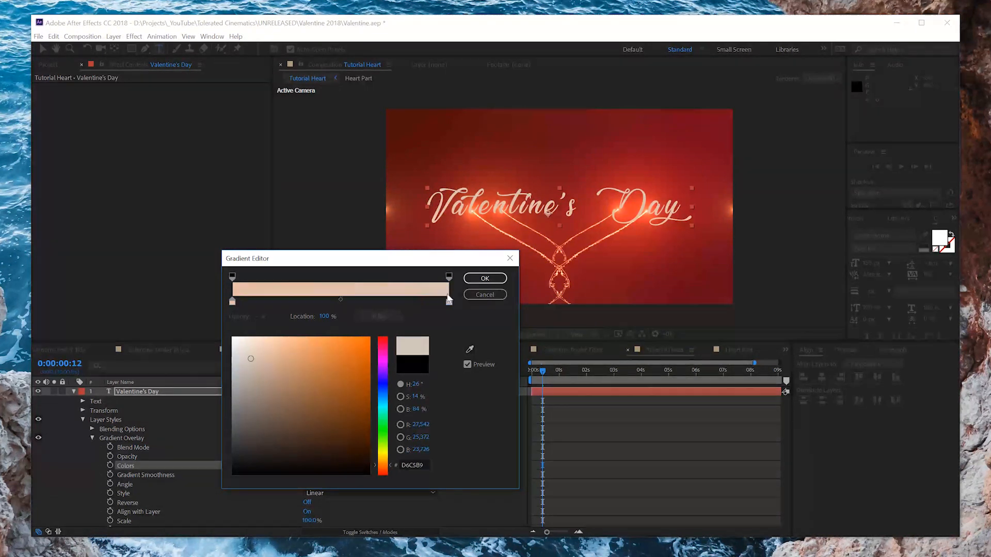
- Recolor the gradient's 0% stop to the brighter peach FFB184 and accept the gradient
{"action": "left_click", "coordinate": [232, 301]}
{"action": "left_click", "coordinate": [262, 377]}
{"action": "mouse_move", "coordinate": [262, 378]}
{"action": "left_mouse_down"}
{"action": "mouse_move", "coordinate": [250, 367]}
{"action": "mouse_move", "coordinate": [251, 393]}
{"action": "mouse_move", "coordinate": [251, 375]}
{"action": "mouse_move", "coordinate": [307, 369]}
{"action": "mouse_move", "coordinate": [307, 331]}
{"action": "mouse_move", "coordinate": [292, 323]}
{"action": "left_mouse_up"}
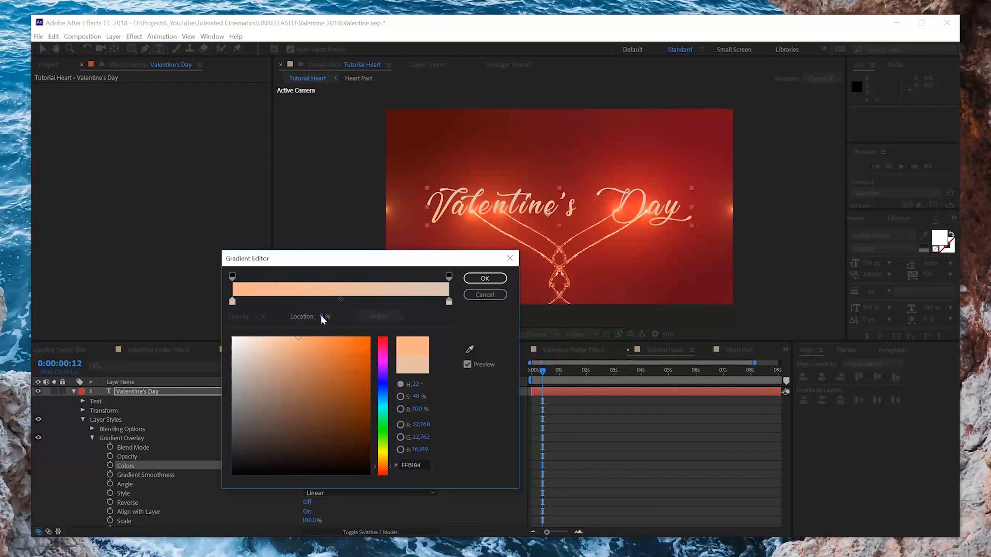
{"action": "left_click", "coordinate": [475, 277]}
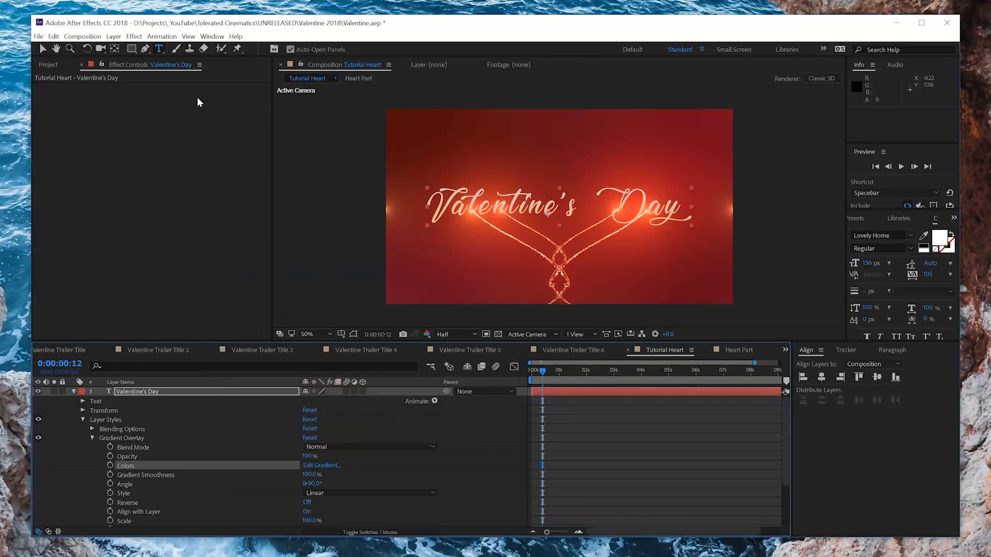
- Edit the gradient again, giving it a white FFFFFF stop at 100% and placing the beige stop at about 95.5%
{"action": "scroll", "coordinate": [462, 218], "scroll_direction": "up", "scroll_amount": 1}
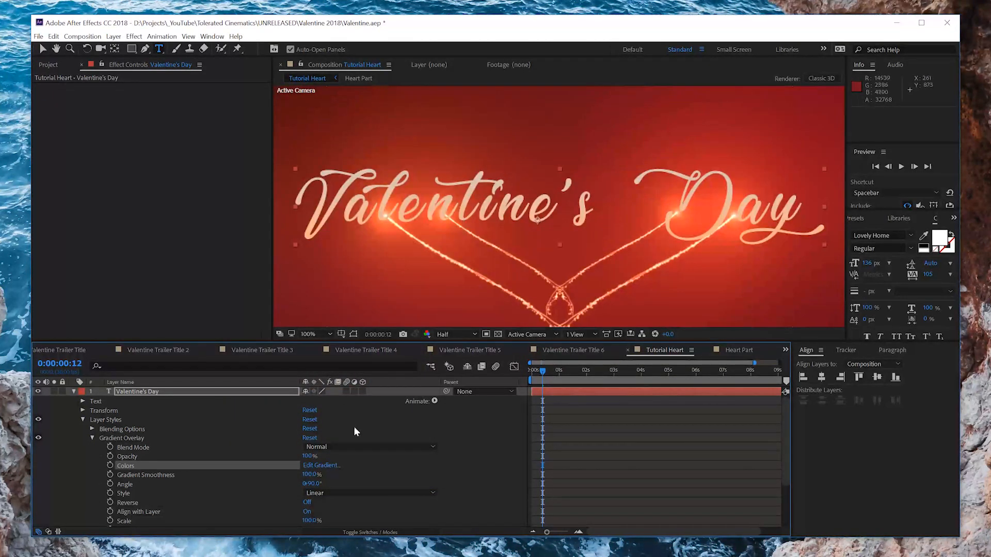
{"action": "left_click", "coordinate": [331, 466]}
{"action": "mouse_move", "coordinate": [448, 302]}
{"action": "left_mouse_down"}
{"action": "mouse_move", "coordinate": [403, 304]}
{"action": "mouse_move", "coordinate": [450, 302]}
{"action": "left_mouse_up"}
{"action": "left_click_drag", "start_coordinate": [251, 358], "coordinate": [185, 301]}
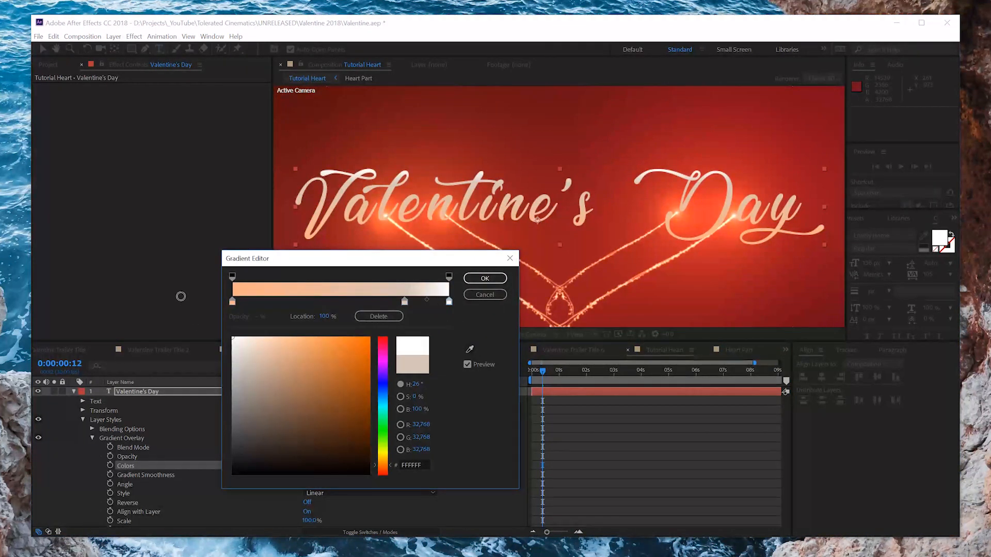
{"action": "left_click_drag", "start_coordinate": [404, 302], "coordinate": [438, 302]}
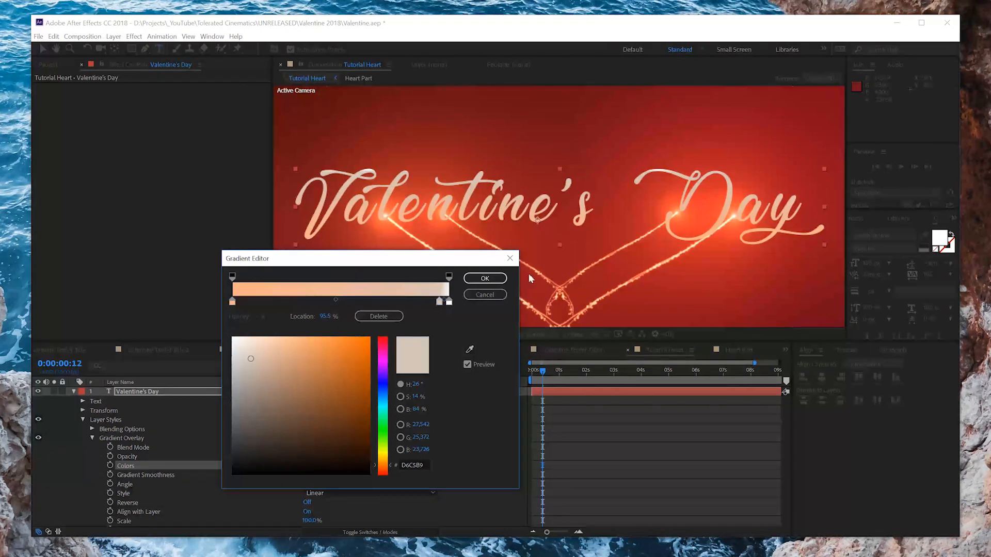
- Recolor the gradient's 100% stop to a bright yellow and fine-tune its hue
{"action": "left_click", "coordinate": [449, 302]}
{"action": "left_click_drag", "start_coordinate": [299, 345], "coordinate": [269, 316]}
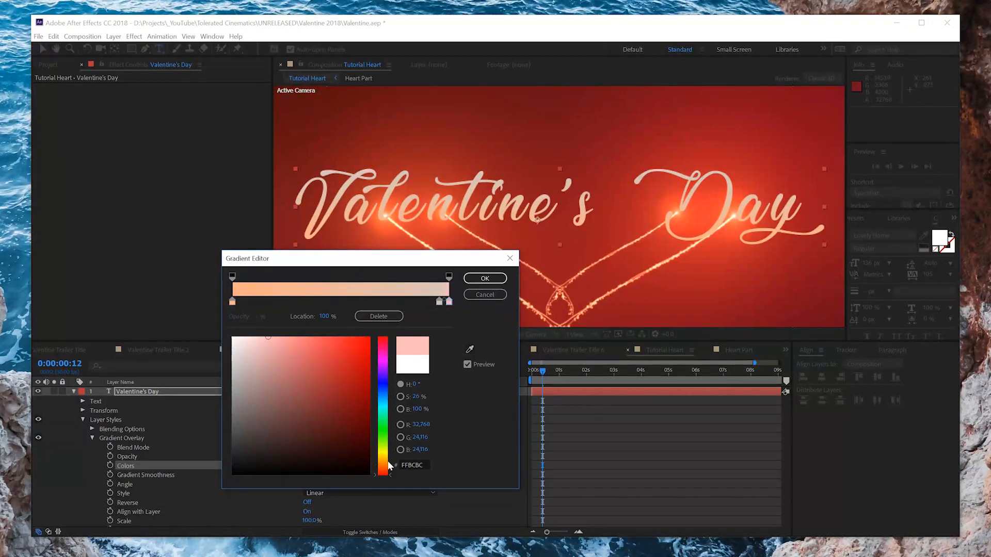
{"action": "left_click_drag", "start_coordinate": [389, 461], "coordinate": [385, 454]}
{"action": "left_click_drag", "start_coordinate": [325, 346], "coordinate": [327, 307]}
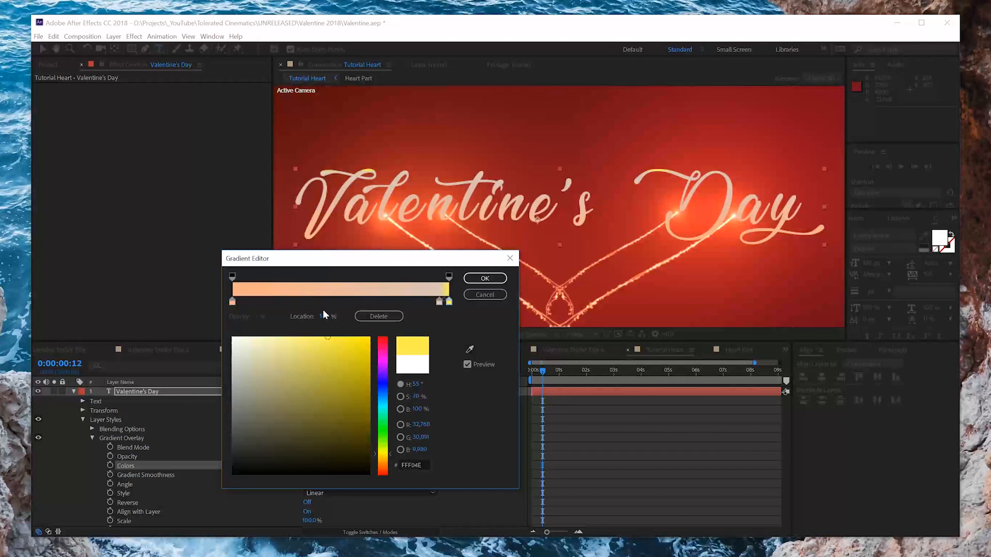
{"action": "left_click_drag", "start_coordinate": [381, 460], "coordinate": [387, 458]}
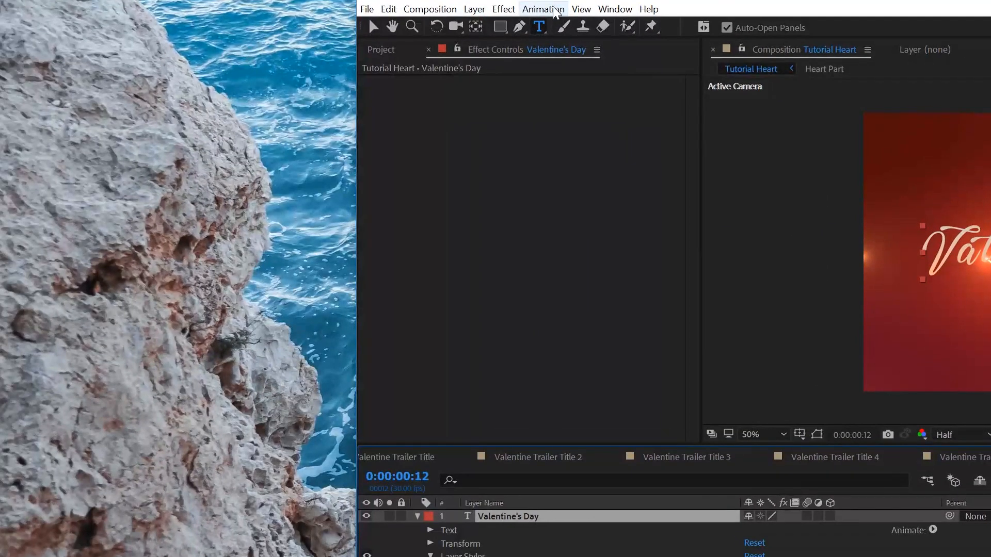
- Add a Position text animator to the Valentine's Day title and enable per-character 3D
{"action": "left_click", "coordinate": [556, 11]}
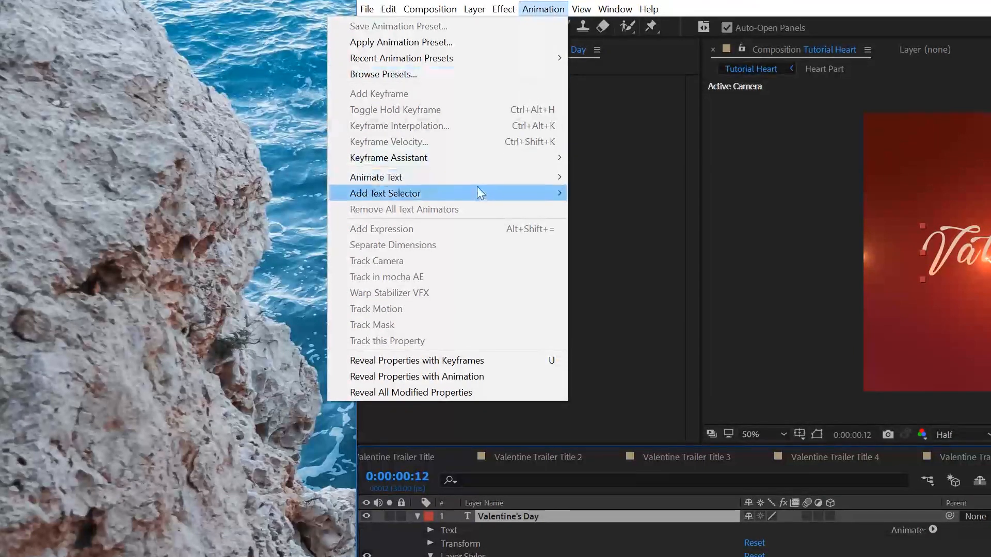
{"action": "mouse_move", "coordinate": [482, 176]}
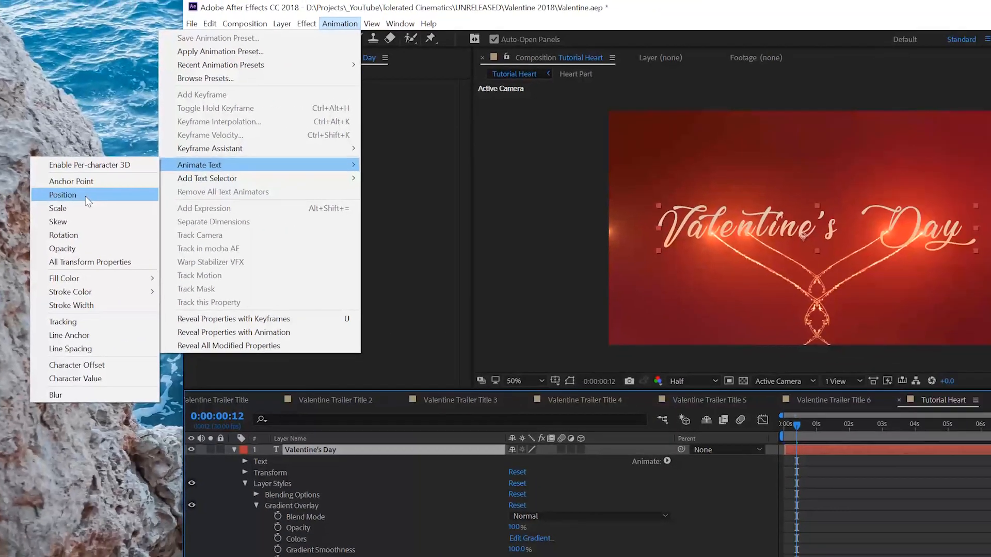
{"action": "left_click", "coordinate": [240, 215]}
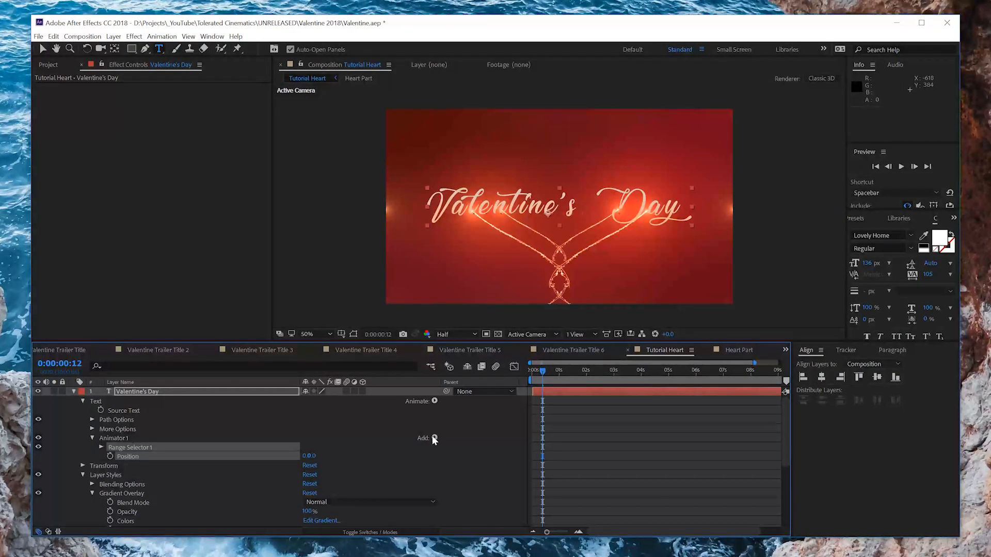
{"action": "left_click", "coordinate": [435, 401]}
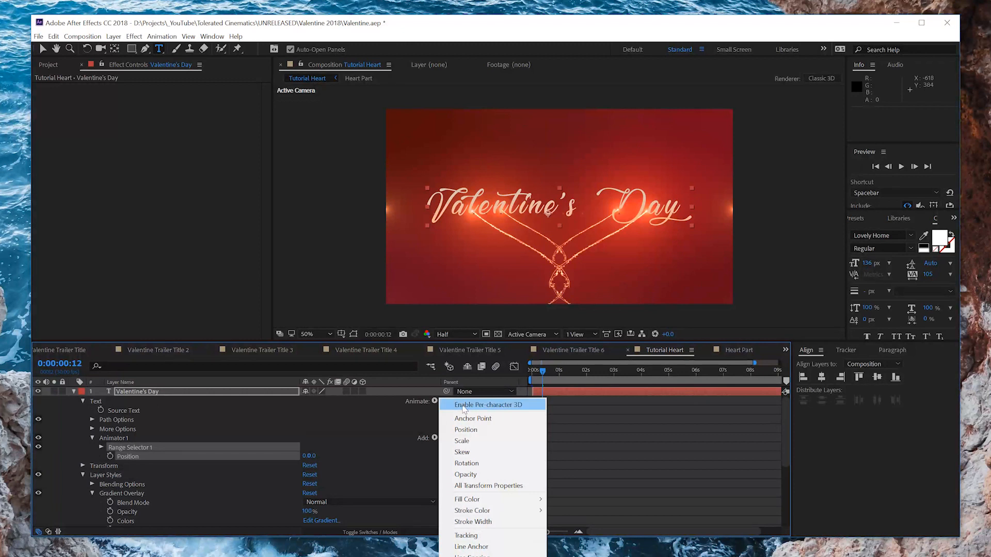
{"action": "left_click", "coordinate": [504, 406]}
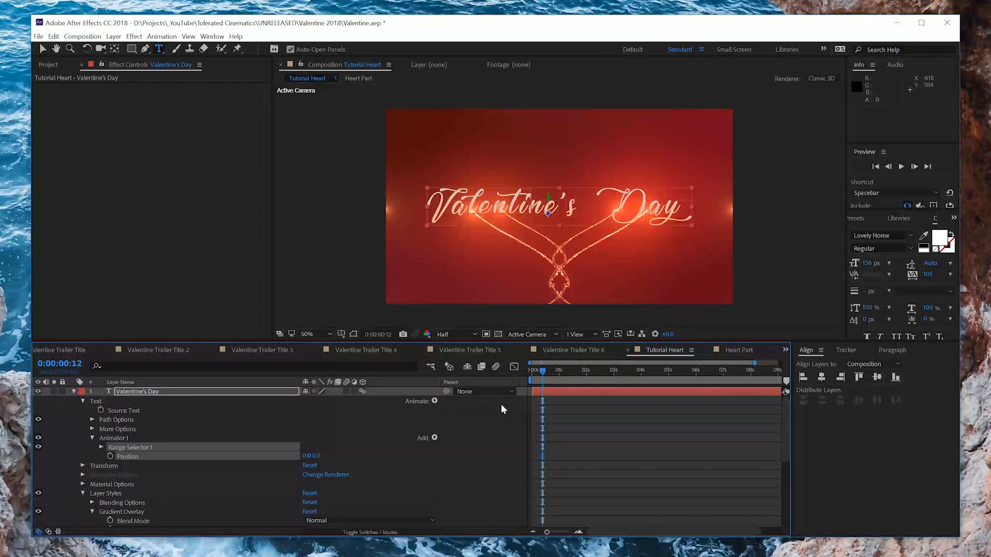
- Keyframe the text animator's Position at 0:00:00:12 and set its Z value to about -2450
{"action": "left_click_drag", "start_coordinate": [320, 457], "coordinate": [407, 426]}
{"action": "key", "text": "ctrl+z"}
{"action": "left_click", "coordinate": [110, 457]}
{"action": "left_click", "coordinate": [542, 457]}
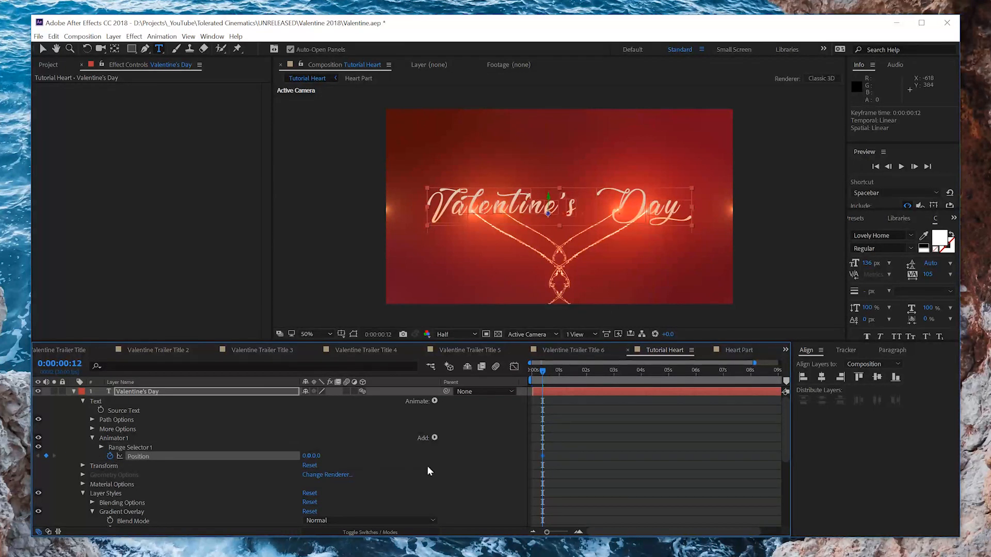
{"action": "left_click_drag", "start_coordinate": [307, 459], "coordinate": [208, 480]}
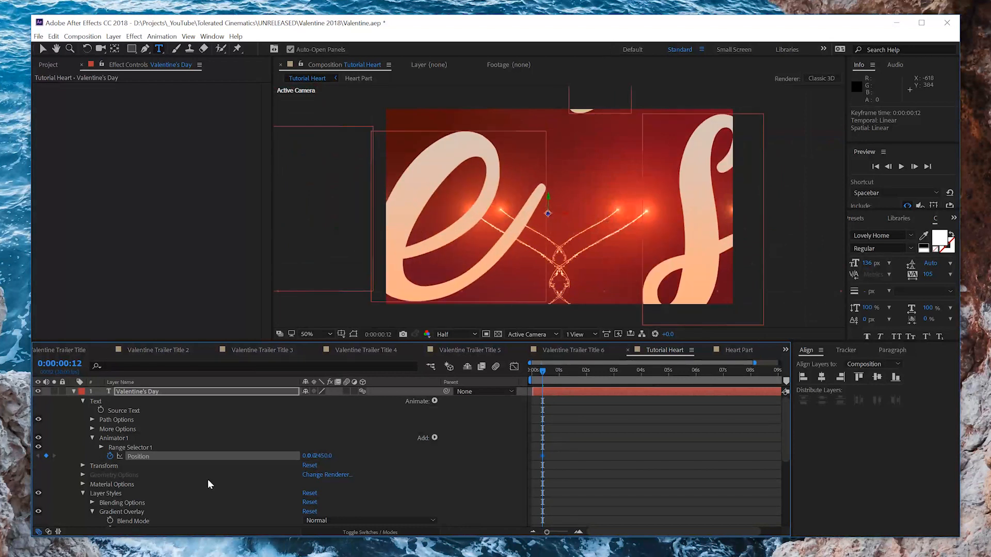
- Move the Position keyframe to the composition's start and set Position Z to 0 at 0:00:00:12
{"action": "left_click_drag", "start_coordinate": [540, 454], "coordinate": [533, 456]}
{"action": "type", "text": "0"}
{"action": "key", "text": "Return"}
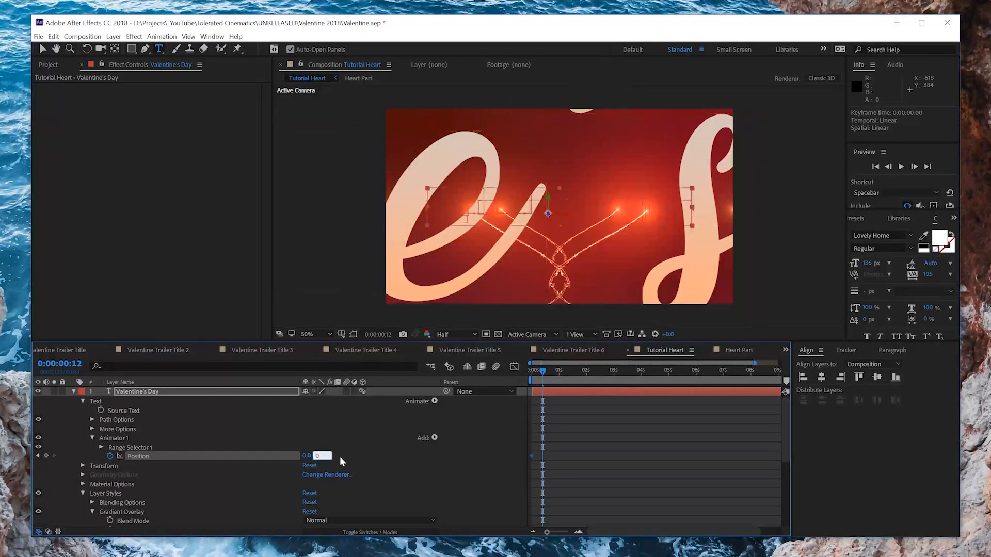
- Move the ending Position keyframe to 0:00:01:27 and preview the text animation
{"action": "left_click_drag", "start_coordinate": [541, 458], "coordinate": [667, 467]}
{"action": "left_click_drag", "start_coordinate": [536, 375], "coordinate": [584, 380]}
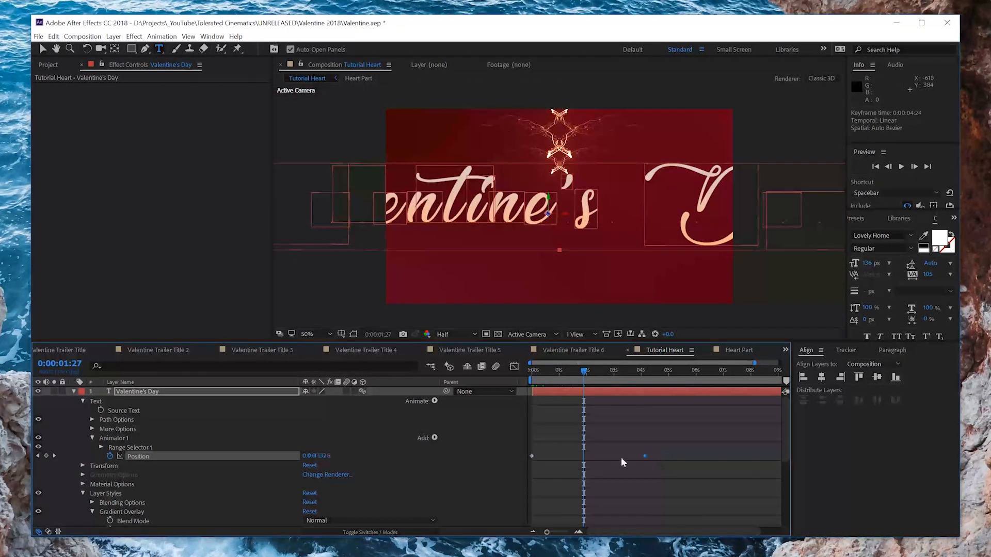
{"action": "left_click_drag", "start_coordinate": [662, 456], "coordinate": [585, 456]}
{"action": "key", "text": "space"}
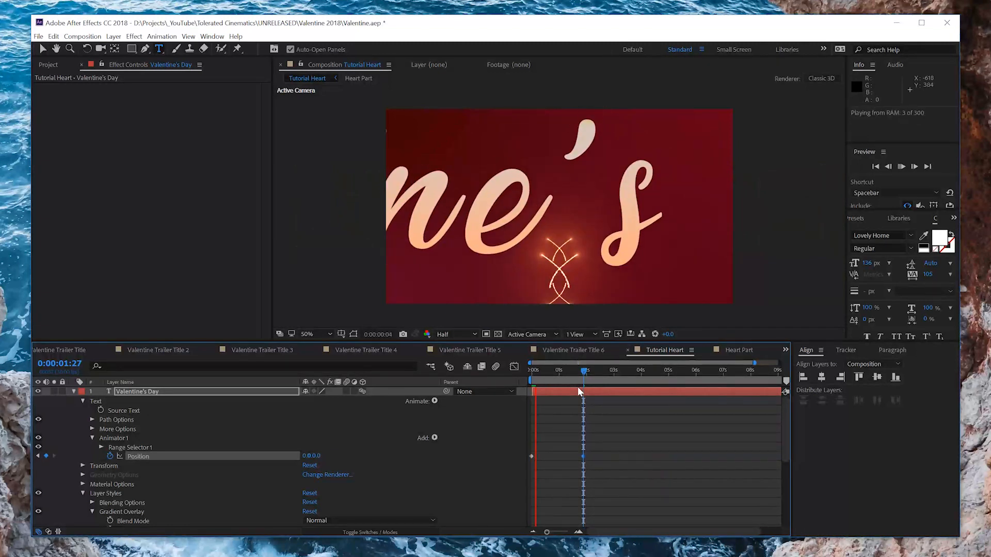
- Add a two-node 35mm camera layer and reveal its Position property at 0:00:00:26
{"action": "left_click", "coordinate": [113, 37]}
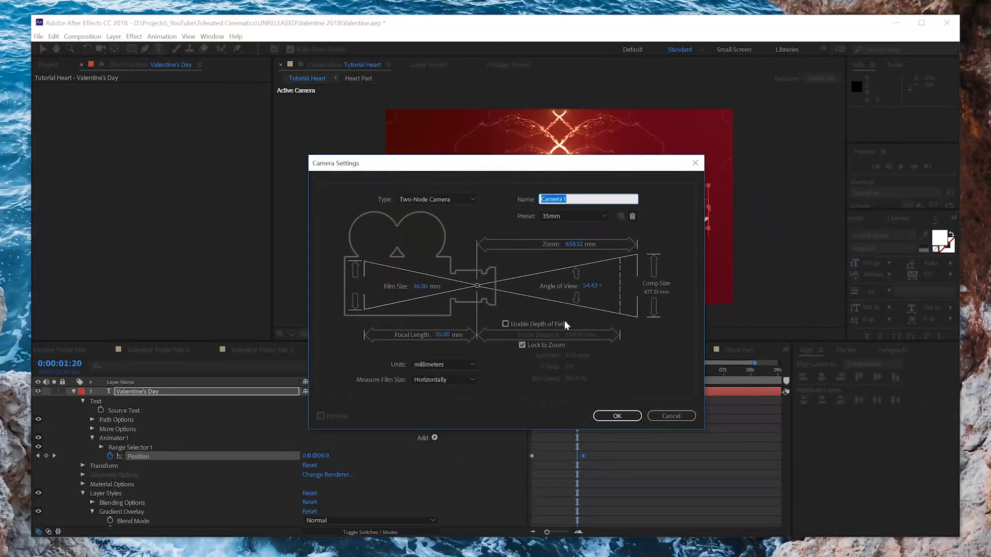
{"action": "left_click", "coordinate": [619, 413]}
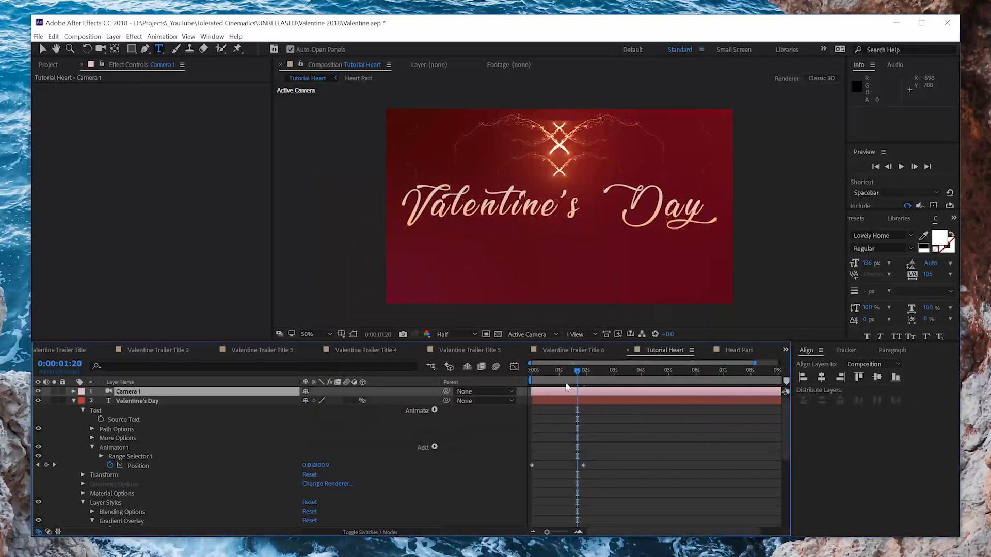
{"action": "mouse_move", "coordinate": [566, 386]}
{"action": "left_mouse_down"}
{"action": "mouse_move", "coordinate": [530, 371]}
{"action": "mouse_move", "coordinate": [570, 386]}
{"action": "mouse_move", "coordinate": [556, 383]}
{"action": "left_mouse_up"}
{"action": "key", "text": "p"}
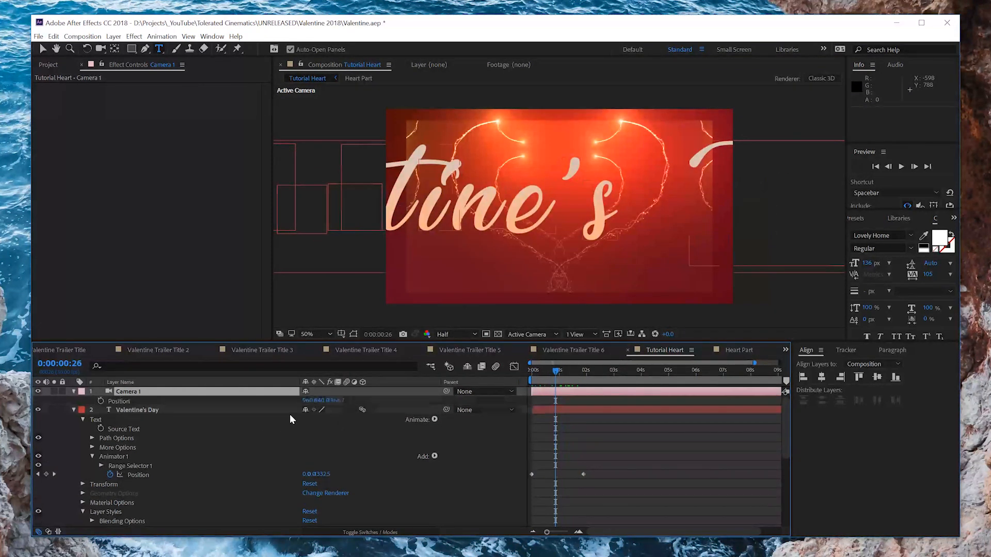
- Set the camera's Position Z to about -1412 and the text animator's Position Z to about 828 at 0:00:01:27, and preview
{"action": "left_click_drag", "start_coordinate": [339, 399], "coordinate": [584, 387]}
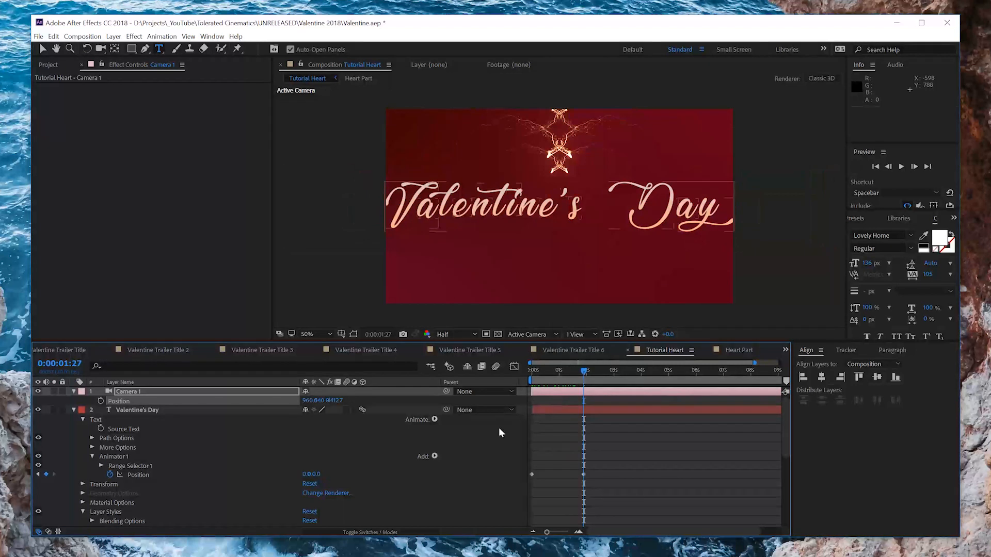
{"action": "left_click", "coordinate": [148, 466]}
{"action": "left_click_drag", "start_coordinate": [319, 477], "coordinate": [591, 458]}
{"action": "left_click", "coordinate": [591, 457]}
{"action": "left_click_drag", "start_coordinate": [578, 379], "coordinate": [601, 386]}
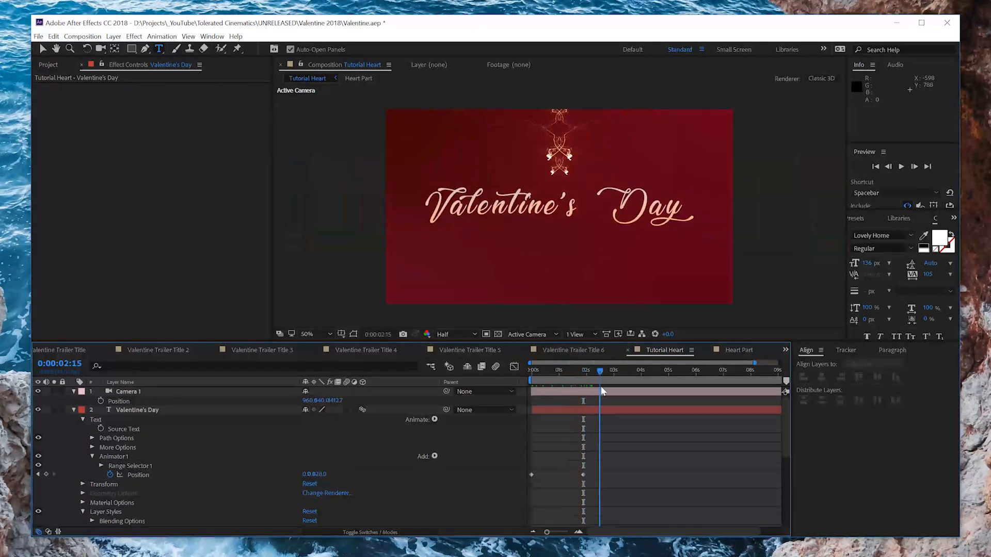
{"action": "key", "text": "space"}
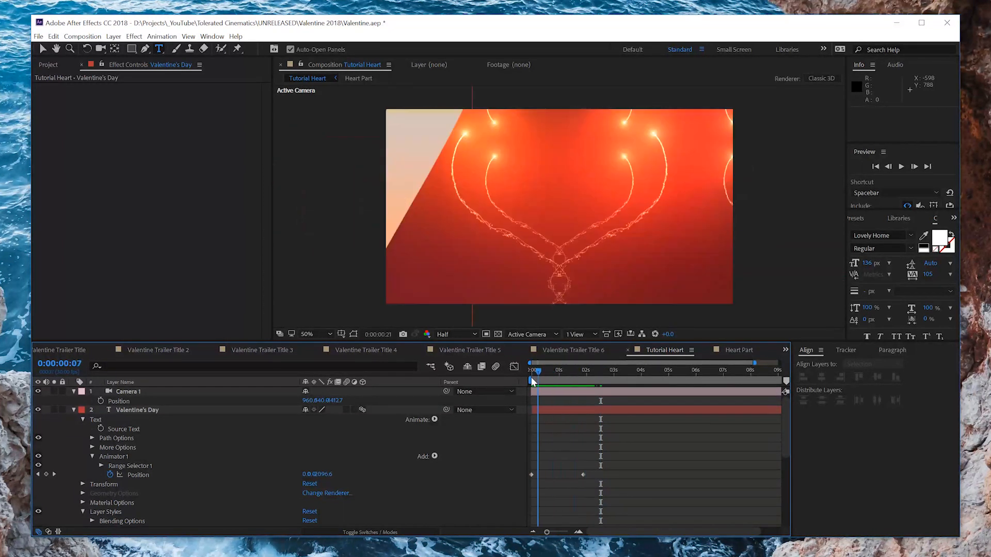
- Keyframe the camera's Position at the composition's start, set its Z to about -1257 at 0:00:05:00, and preview
{"action": "left_click", "coordinate": [530, 377]}
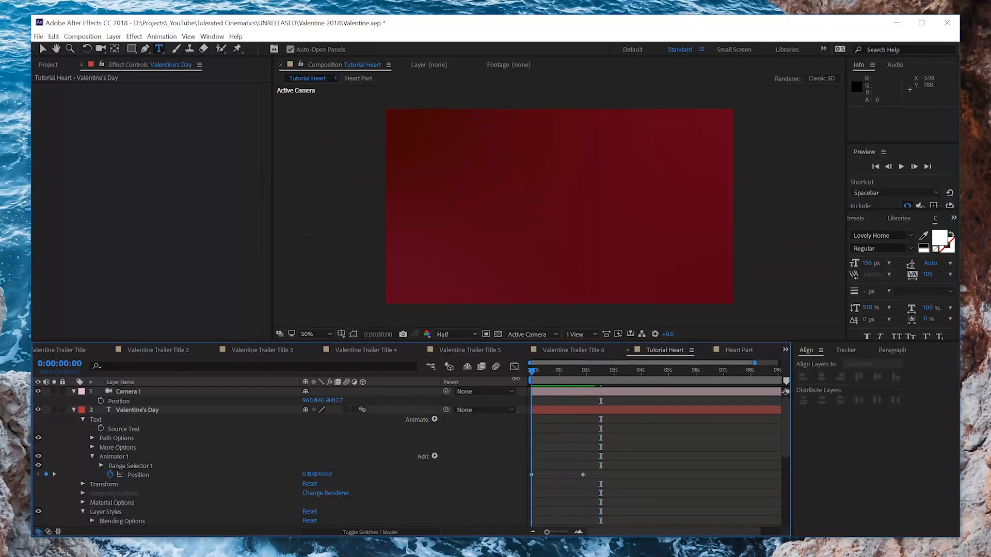
{"action": "left_click", "coordinate": [100, 401]}
{"action": "left_click", "coordinate": [669, 372]}
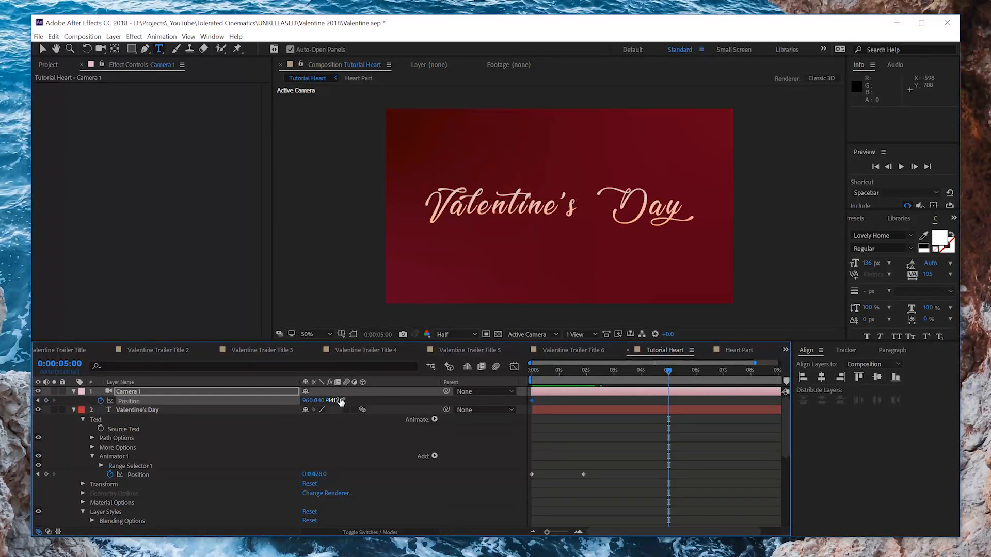
{"action": "left_click_drag", "start_coordinate": [340, 401], "coordinate": [468, 392]}
{"action": "left_click_drag", "start_coordinate": [340, 401], "coordinate": [293, 410]}
{"action": "key", "text": "space"}
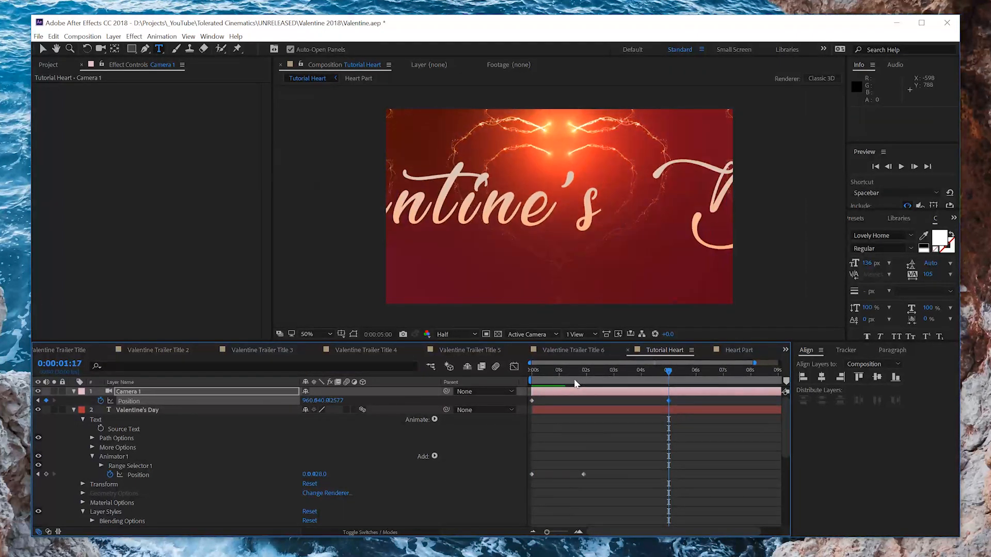
{"action": "left_click", "coordinate": [574, 379]}
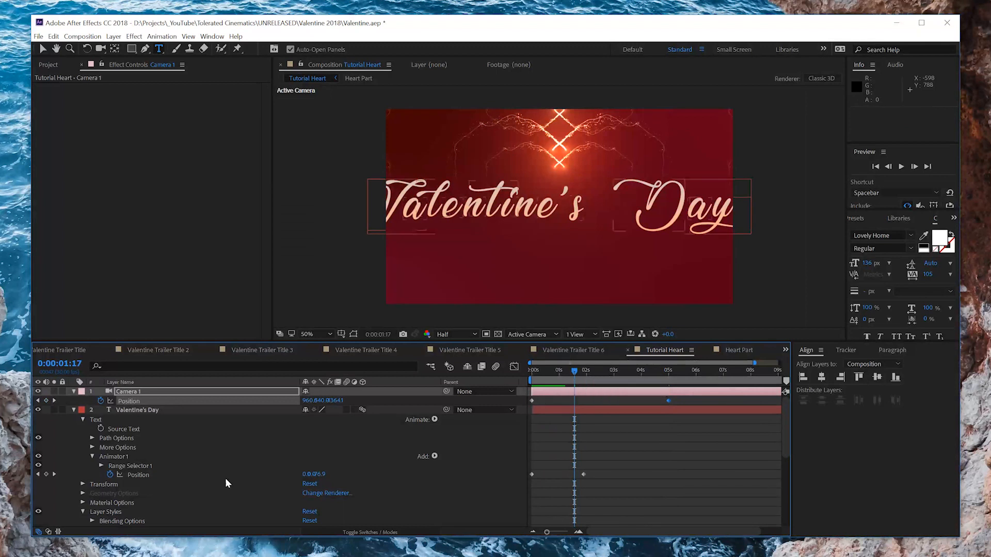
- Turn on Randomize Order in the text animator's advanced Range Selector settings and check the text animation
{"action": "left_click", "coordinate": [101, 466]}
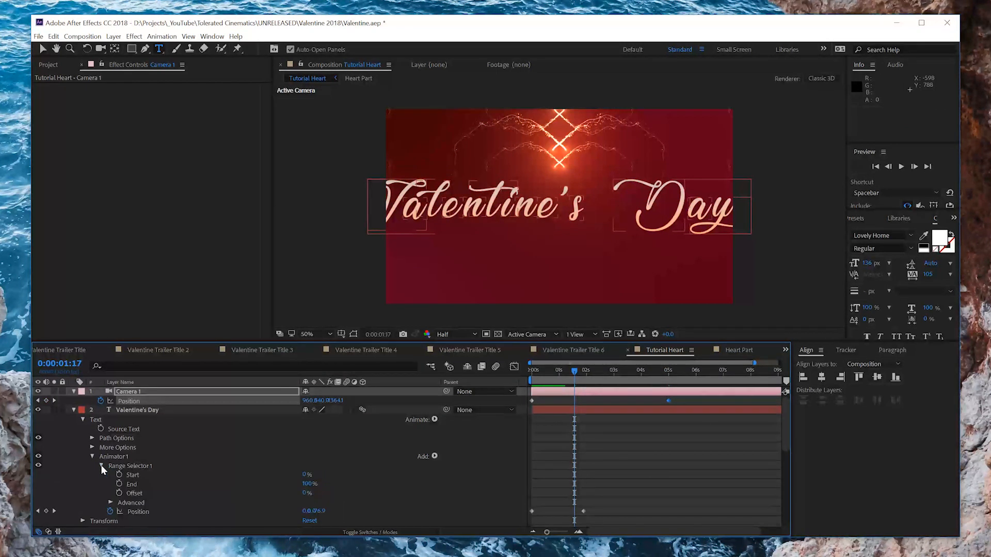
{"action": "left_click", "coordinate": [110, 503]}
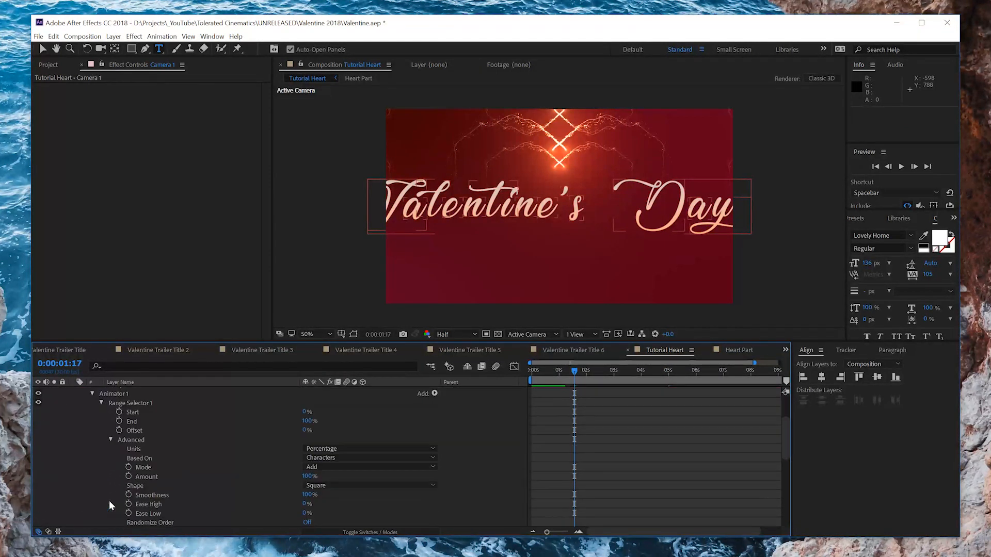
{"action": "left_click", "coordinate": [308, 523]}
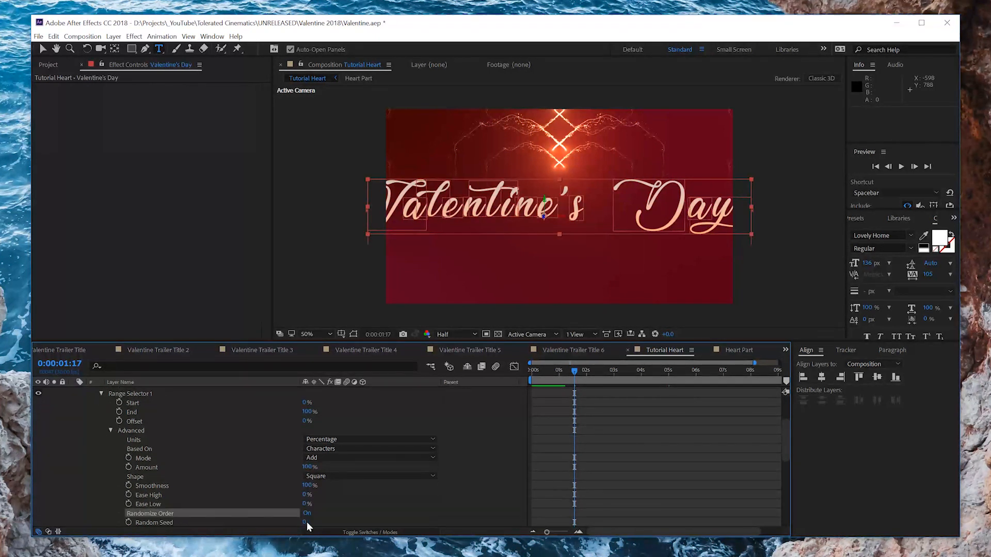
{"action": "mouse_move", "coordinate": [565, 374]}
{"action": "left_mouse_down"}
{"action": "mouse_move", "coordinate": [531, 373]}
{"action": "mouse_move", "coordinate": [572, 384]}
{"action": "left_mouse_up"}
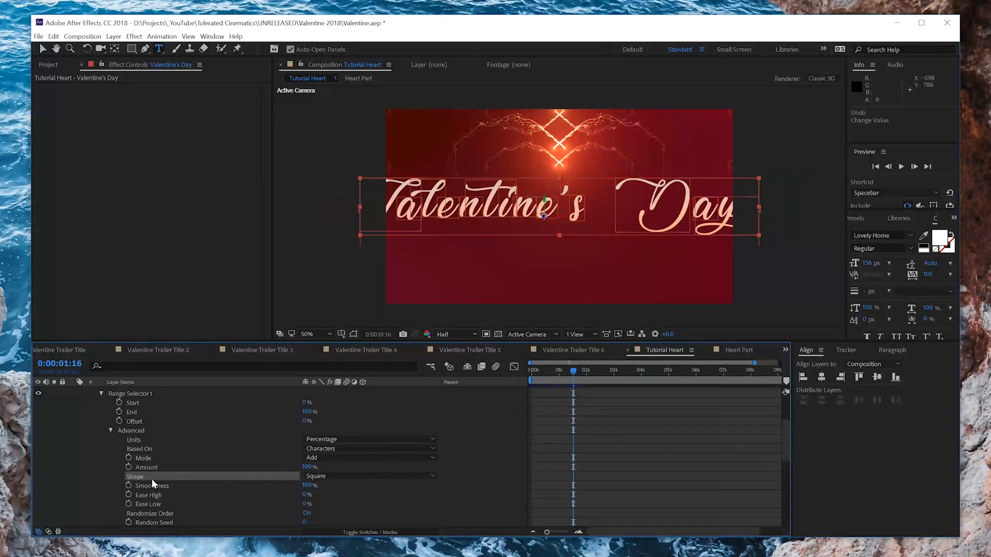
- Set the Range Selector's Shape to Round and preview the text animation from the start
{"action": "left_click", "coordinate": [380, 477]}
{"action": "left_click", "coordinate": [347, 532]}
{"action": "mouse_move", "coordinate": [536, 375]}
{"action": "left_mouse_down"}
{"action": "mouse_move", "coordinate": [594, 383]}
{"action": "mouse_move", "coordinate": [534, 386]}
{"action": "left_mouse_up"}
{"action": "left_click_drag", "start_coordinate": [544, 388], "coordinate": [490, 387]}
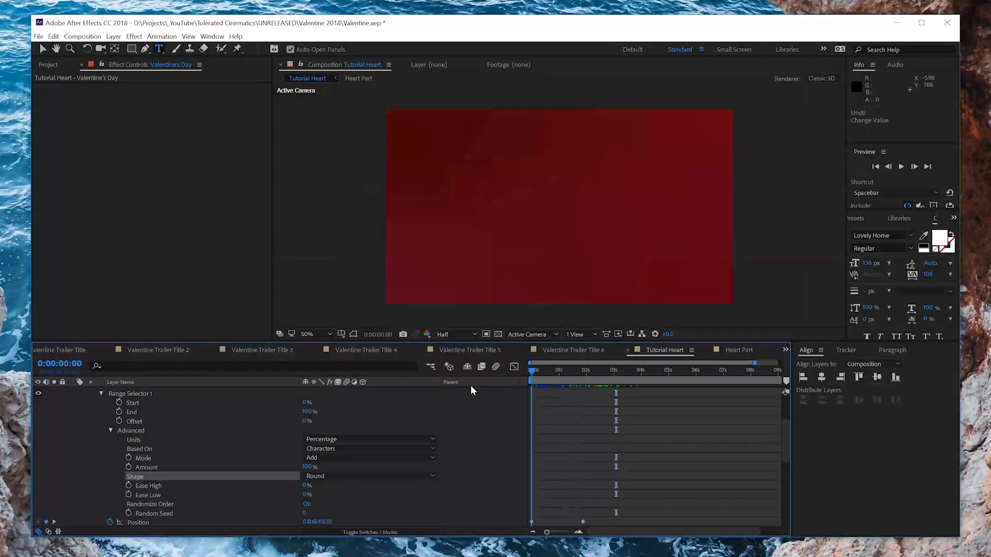
- Keyframe the Range Selector's Ease High at 0% at the composition's start and raise it at 0:00:03:01
{"action": "left_click", "coordinate": [129, 486]}
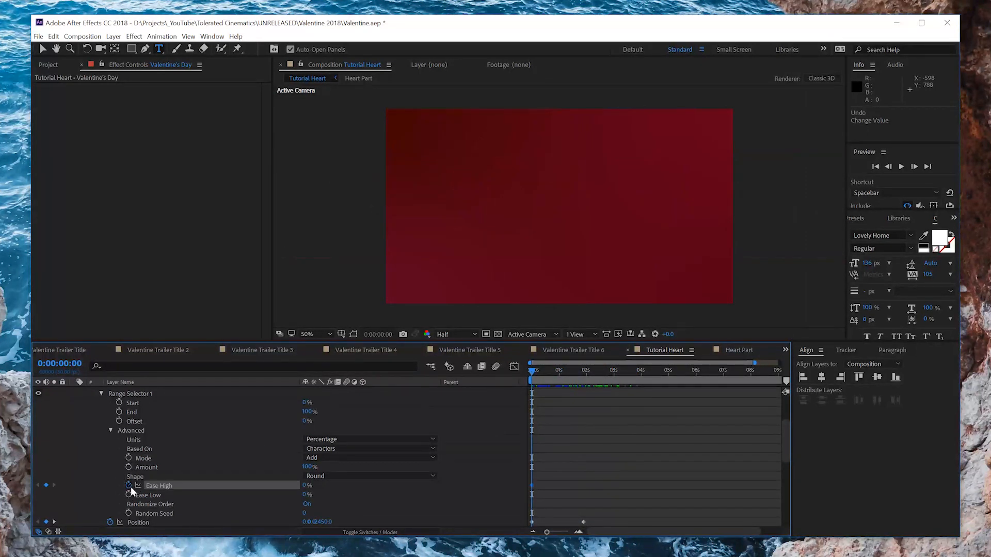
{"action": "left_click_drag", "start_coordinate": [603, 371], "coordinate": [614, 372]}
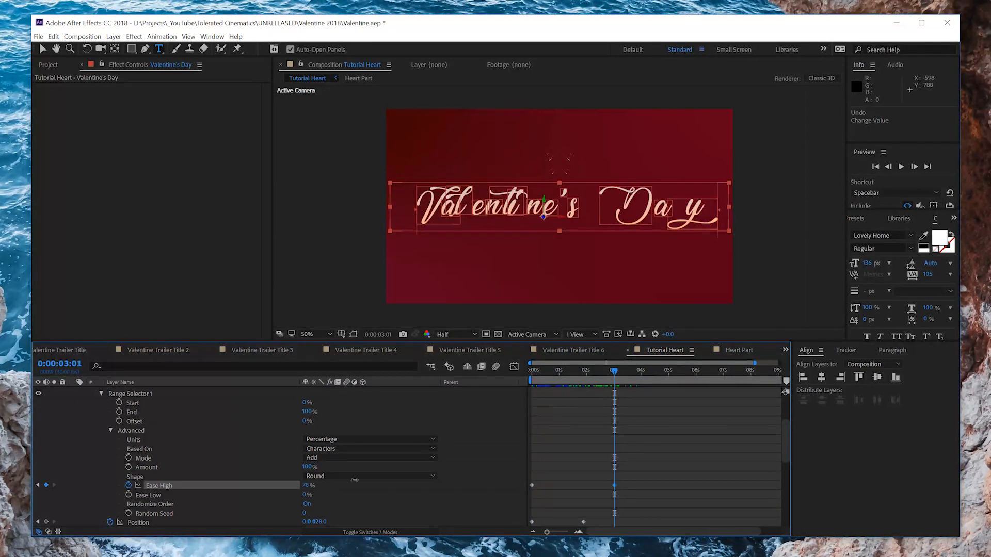
{"action": "left_click_drag", "start_coordinate": [325, 485], "coordinate": [597, 453]}
{"action": "mouse_move", "coordinate": [614, 371]}
{"action": "left_mouse_down"}
{"action": "mouse_move", "coordinate": [543, 377]}
{"action": "mouse_move", "coordinate": [616, 380]}
{"action": "mouse_move", "coordinate": [519, 401]}
{"action": "mouse_move", "coordinate": [607, 381]}
{"action": "left_mouse_up"}
- Collapse the camera and text layer properties and add an adjustment layer above all other layers
{"action": "scroll", "coordinate": [122, 407], "scroll_direction": "up", "scroll_amount": 3}
{"action": "left_click", "coordinate": [64, 402]}
{"action": "left_click", "coordinate": [72, 391]}
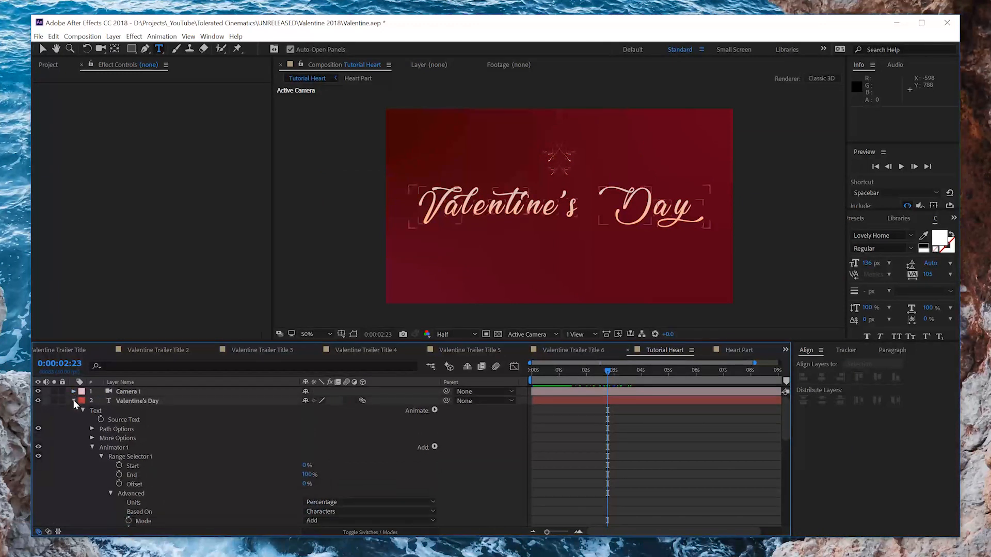
{"action": "left_click", "coordinate": [73, 401]}
{"action": "right_click", "coordinate": [130, 496]}
{"action": "mouse_move", "coordinate": [137, 495]}
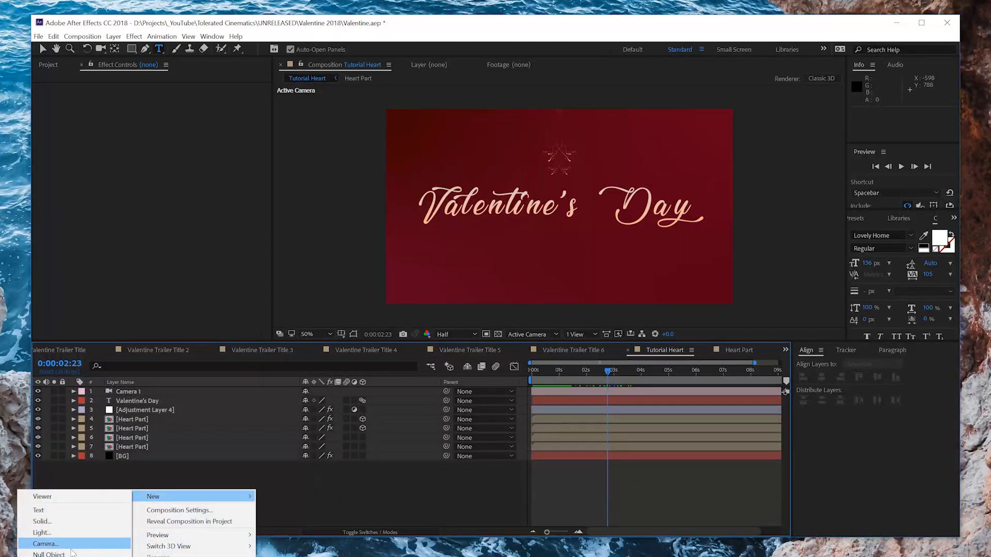
{"action": "left_click", "coordinate": [77, 555]}
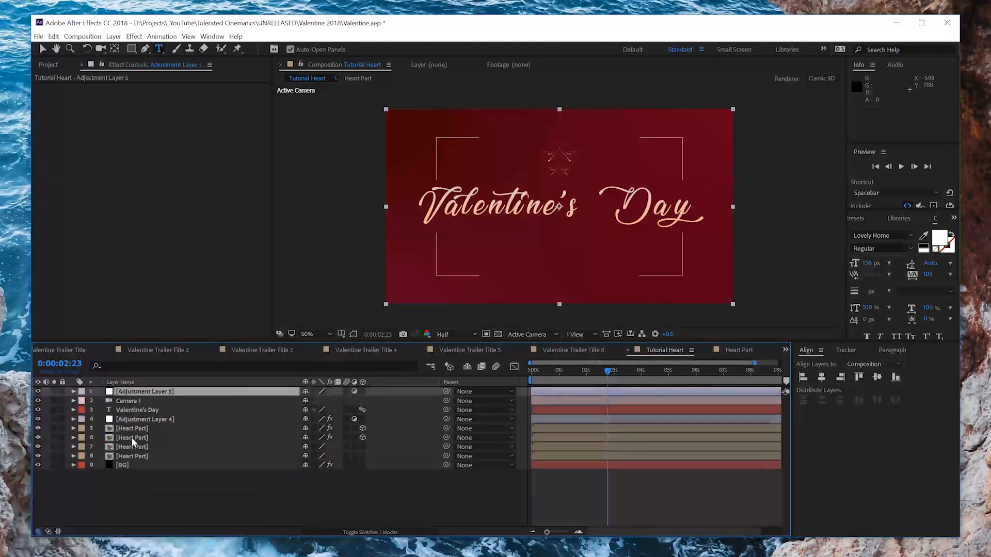
- Apply Camera Lens Blur to the new adjustment layer and keyframe its Blur Radius at 25
{"action": "left_click", "coordinate": [133, 36]}
{"action": "mouse_move", "coordinate": [74, 106]}
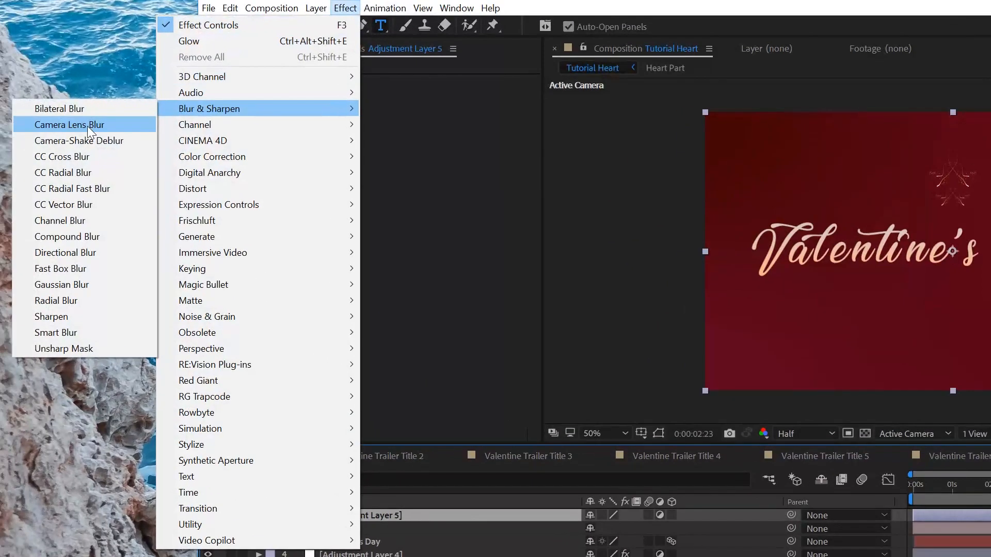
{"action": "left_click", "coordinate": [88, 126]}
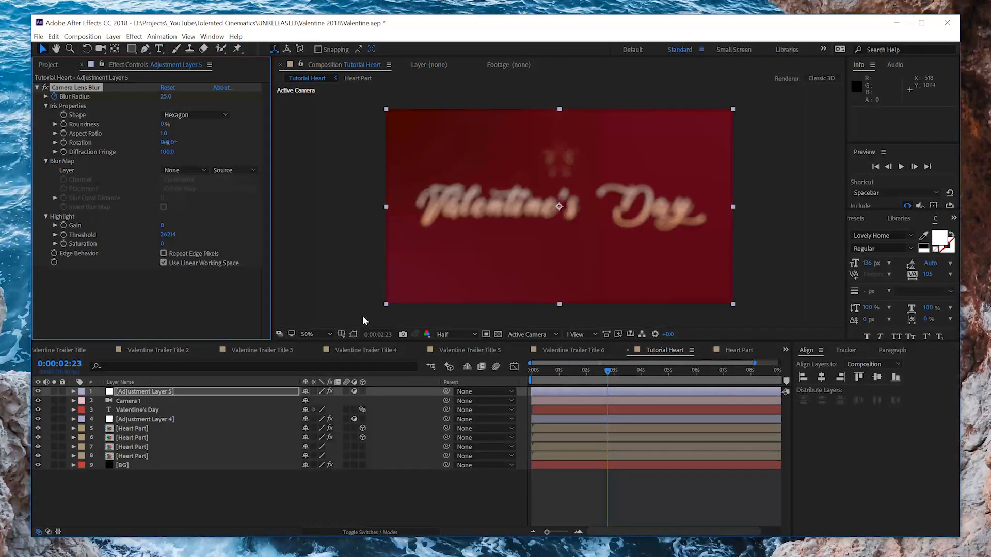
- Reveal the Blur Radius keyframes, make the blur end at 0 at 0:00:02:05, and preview the blur animation
{"action": "key", "text": "u"}
{"action": "left_click_drag", "start_coordinate": [608, 410], "coordinate": [548, 411]}
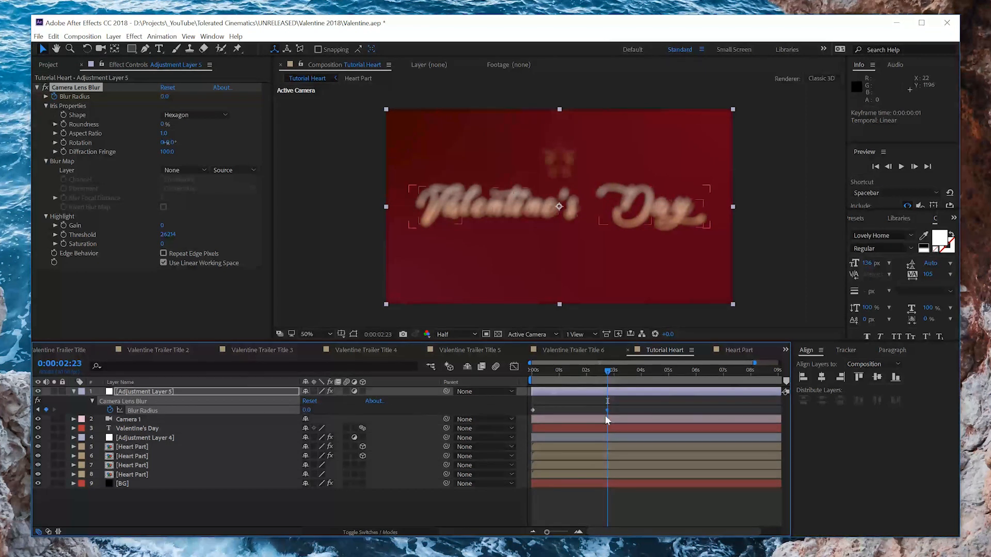
{"action": "key", "text": "Return"}
{"action": "left_click_drag", "start_coordinate": [594, 380], "coordinate": [589, 410]}
{"action": "key", "text": "space"}
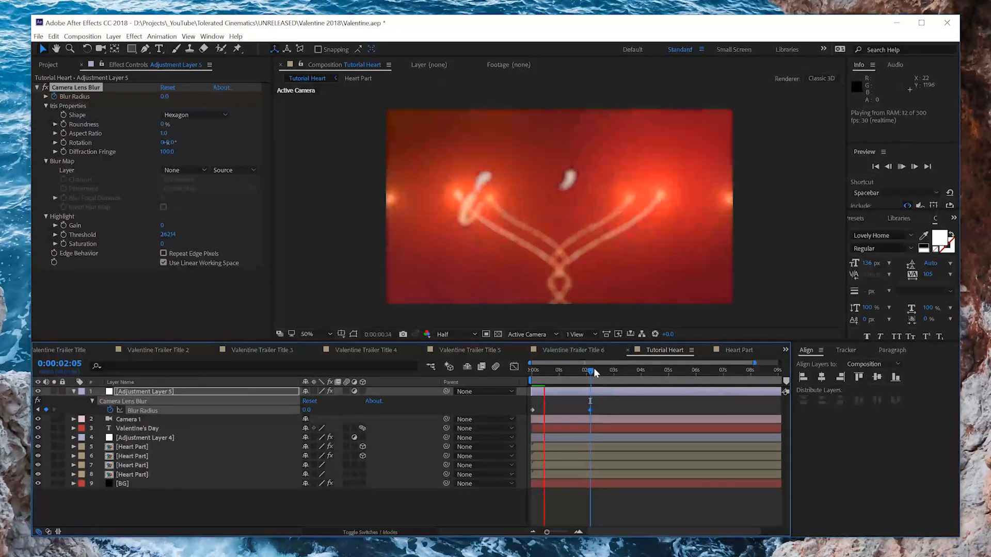
{"action": "key", "text": "space"}
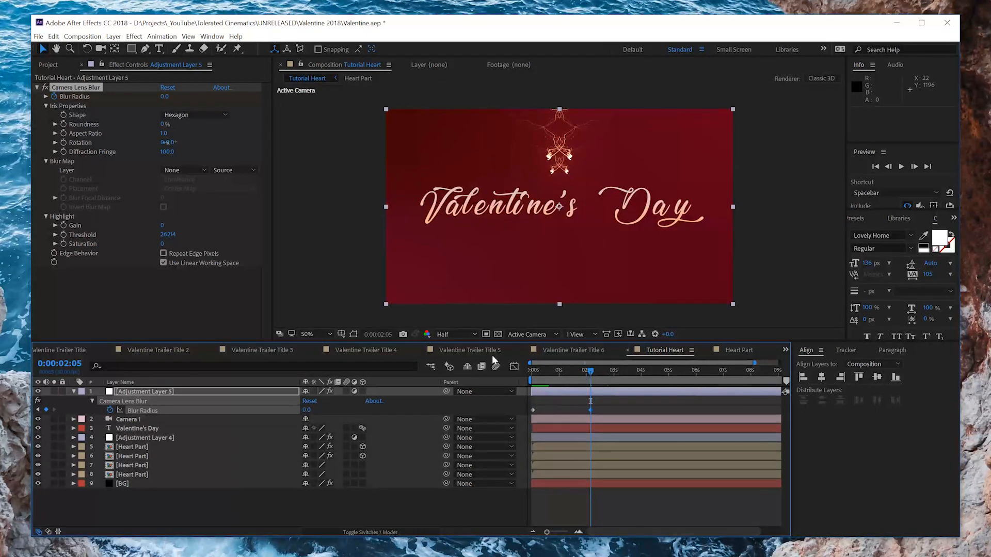
- Turn on Repeat Edge Pixels for the Camera Lens Blur and preview the composition
{"action": "left_click", "coordinate": [164, 254]}
{"action": "key", "text": "space"}
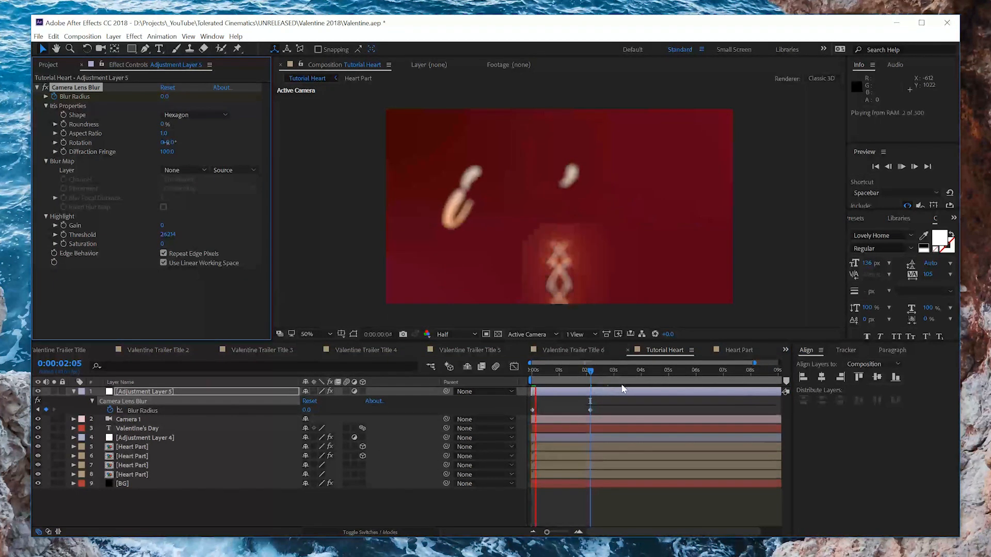